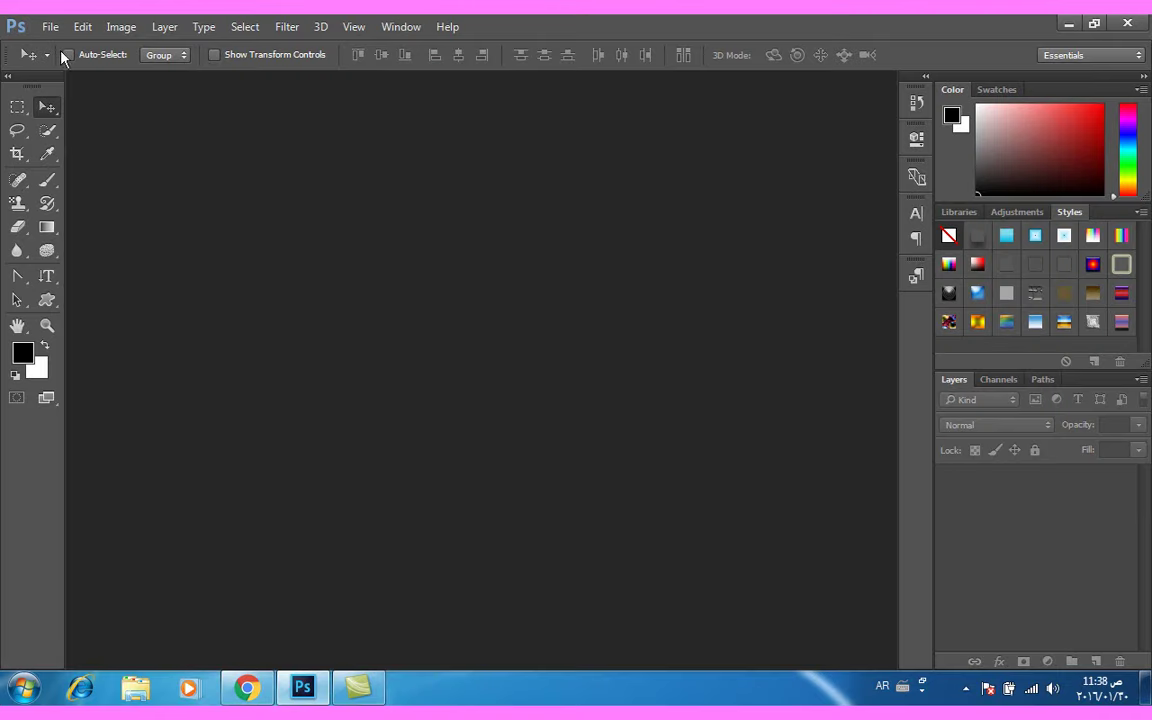
- Create Untitled-1, 20 × 14.99 cm at 72 ppi, with Transparent background contents
left_click(48, 27)
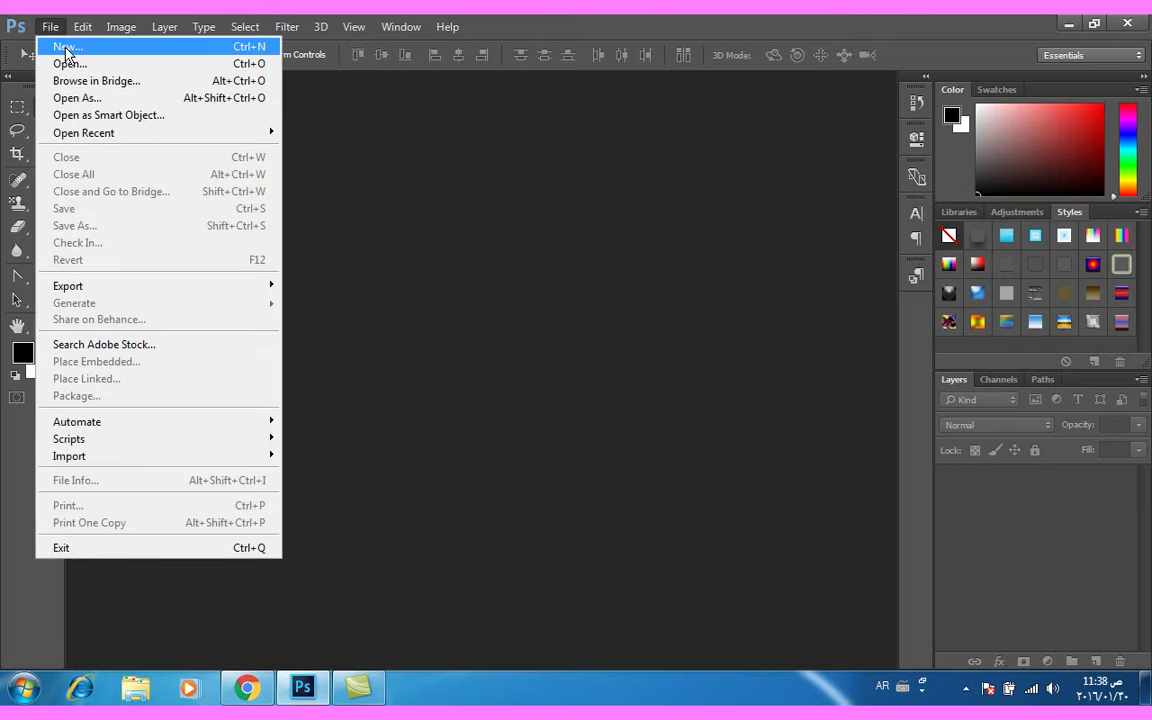
left_click(66, 48)
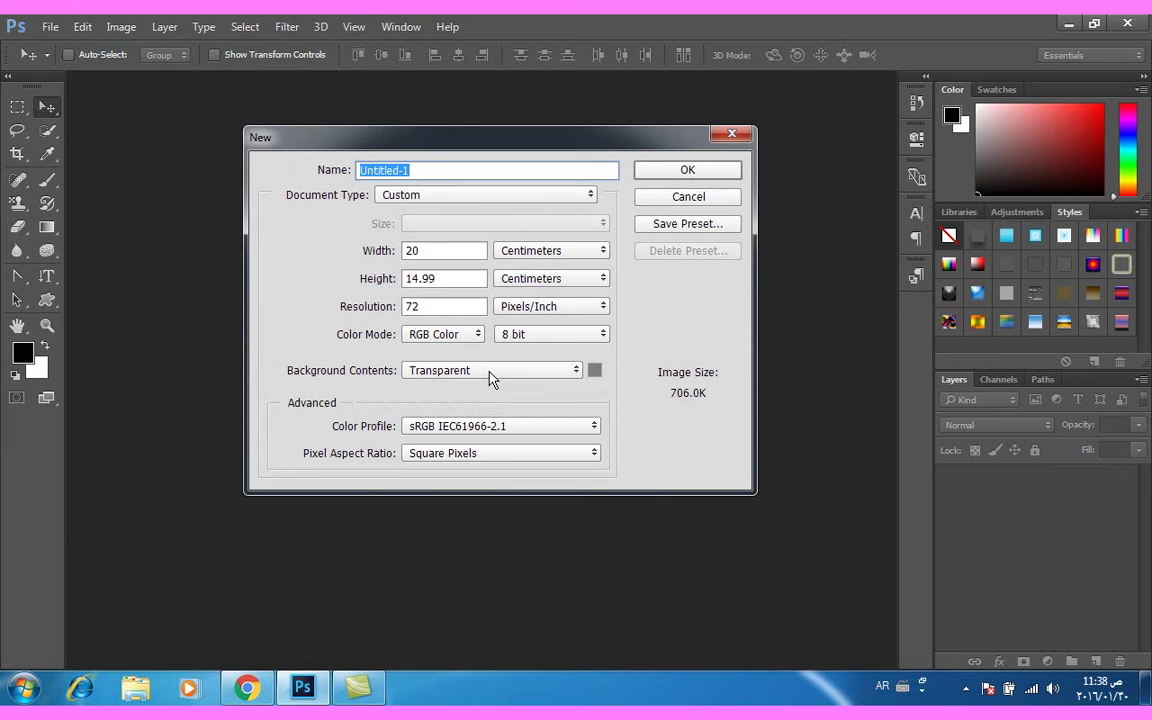
left_click(489, 372)
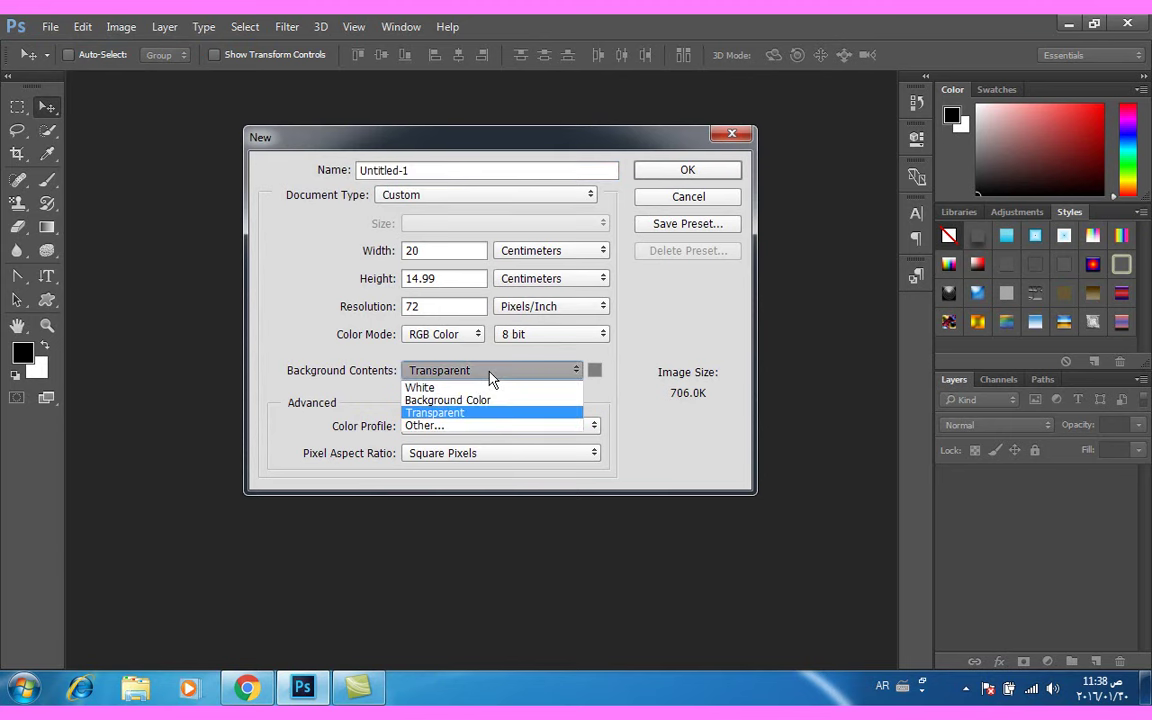
left_click(461, 418)
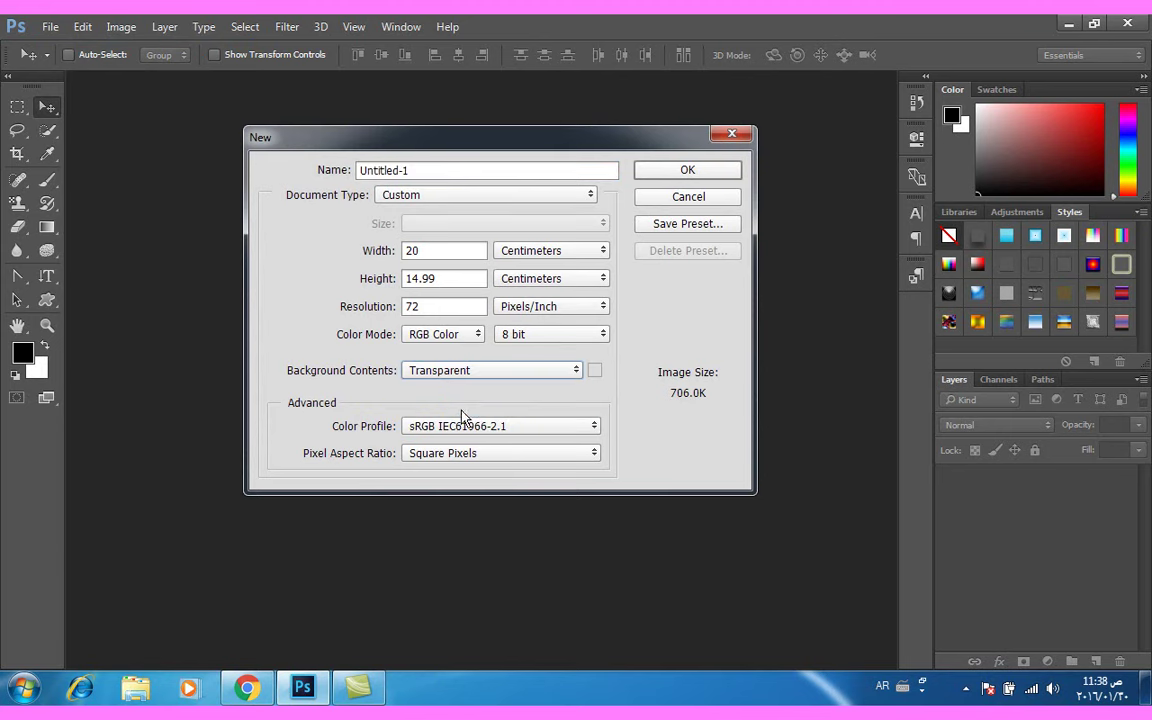
left_click(673, 176)
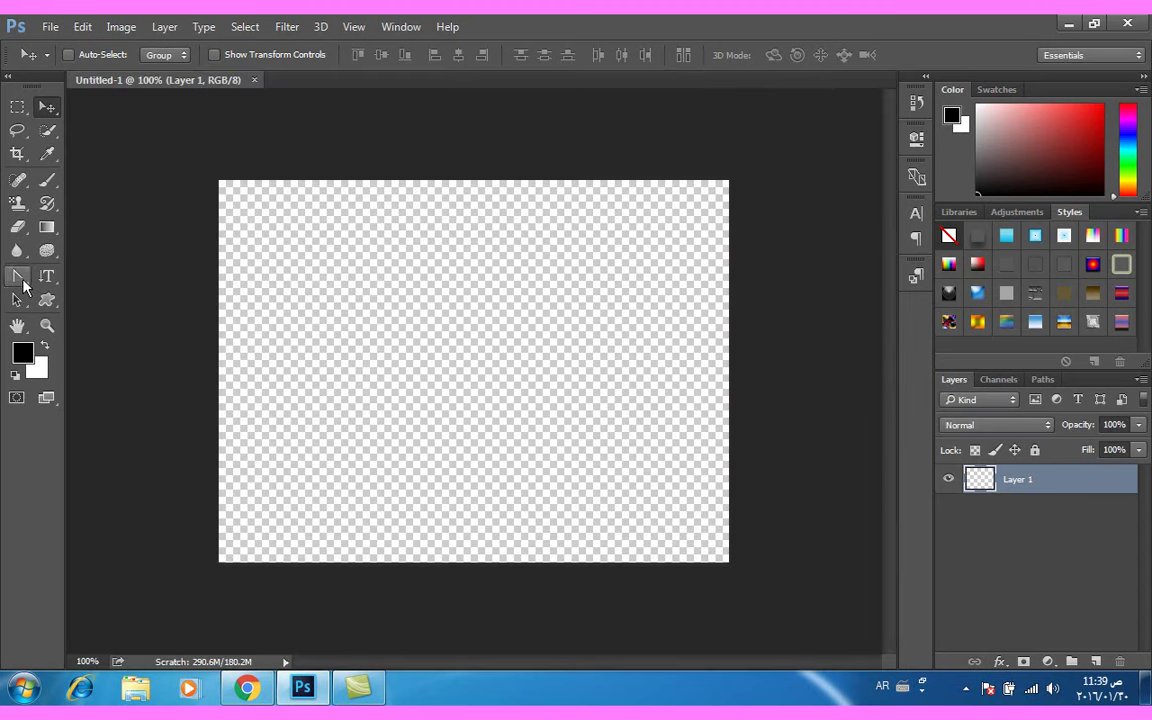
- Switch to the Pen Tool and turn on the canvas grid
left_click(22, 281)
left_click(68, 273)
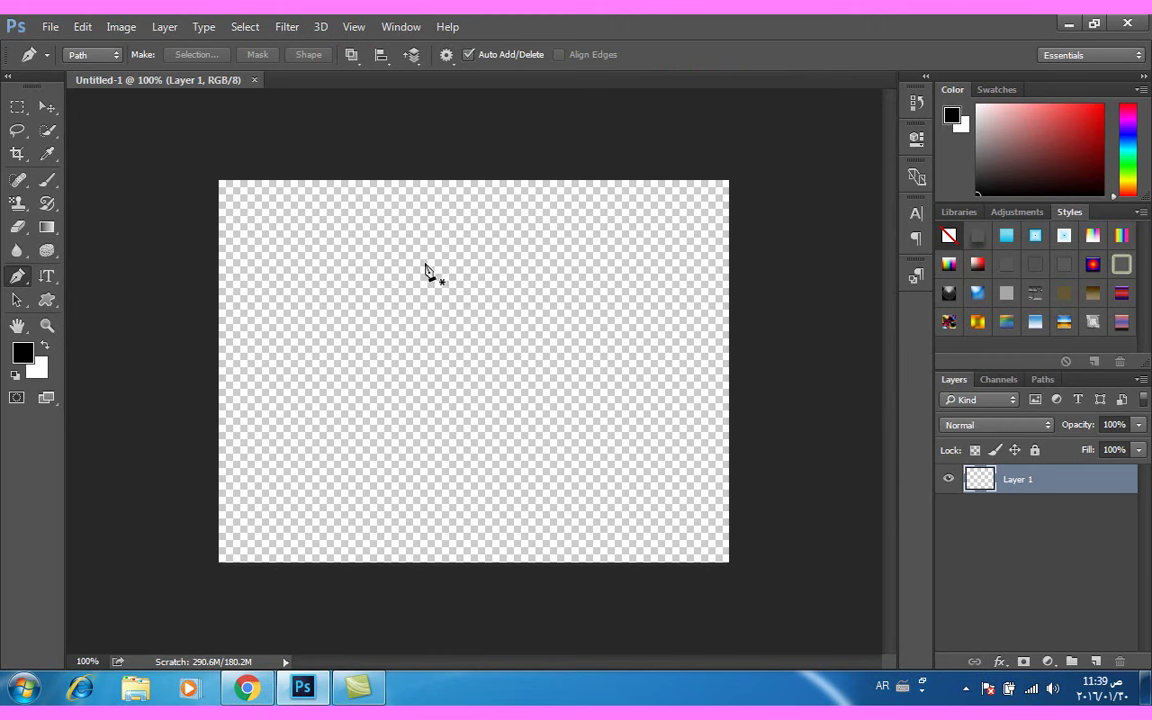
left_click(366, 27)
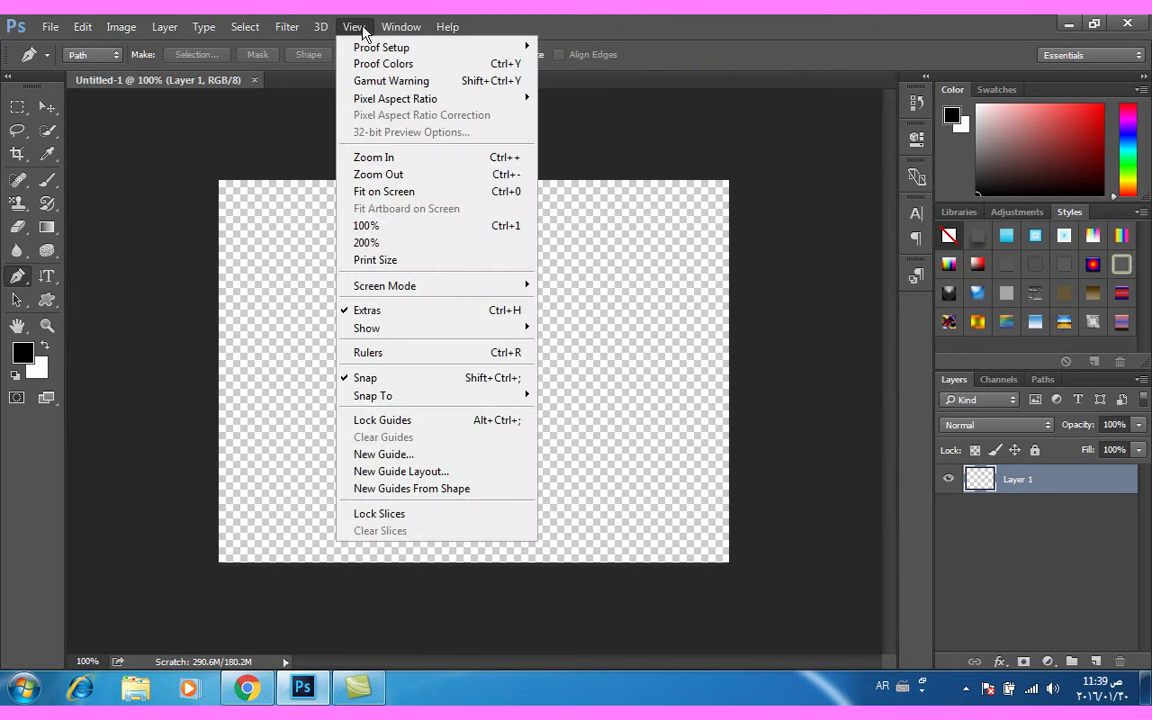
mouse_move(367, 328)
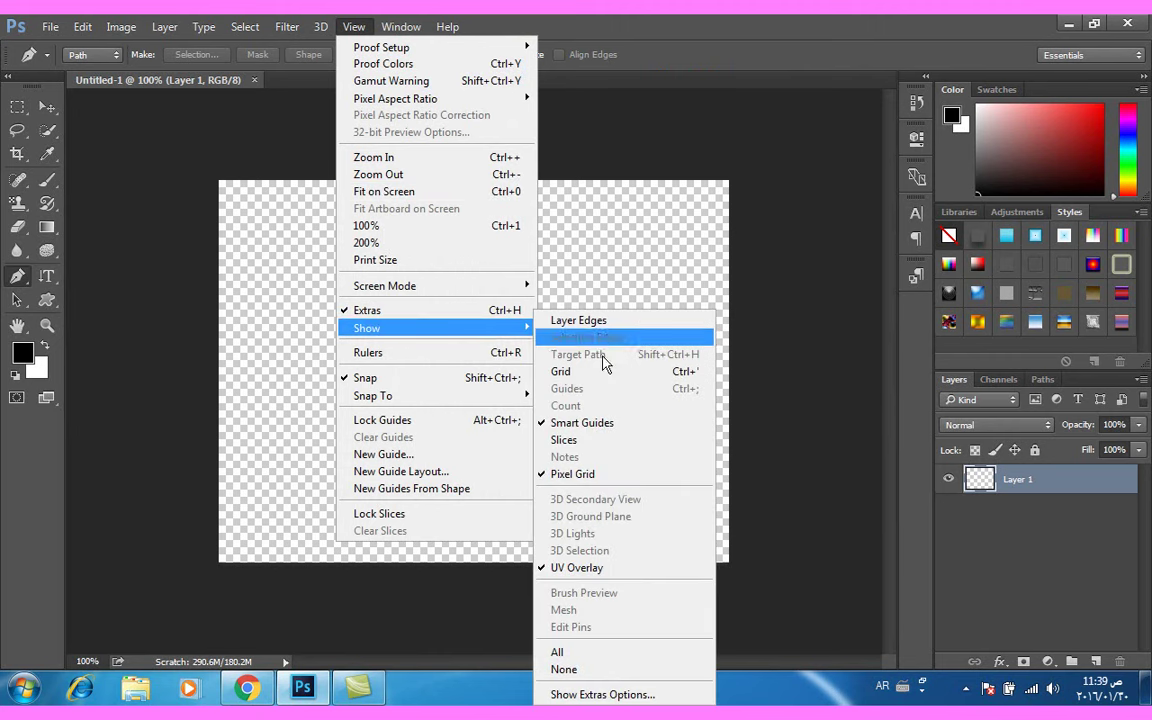
left_click(598, 372)
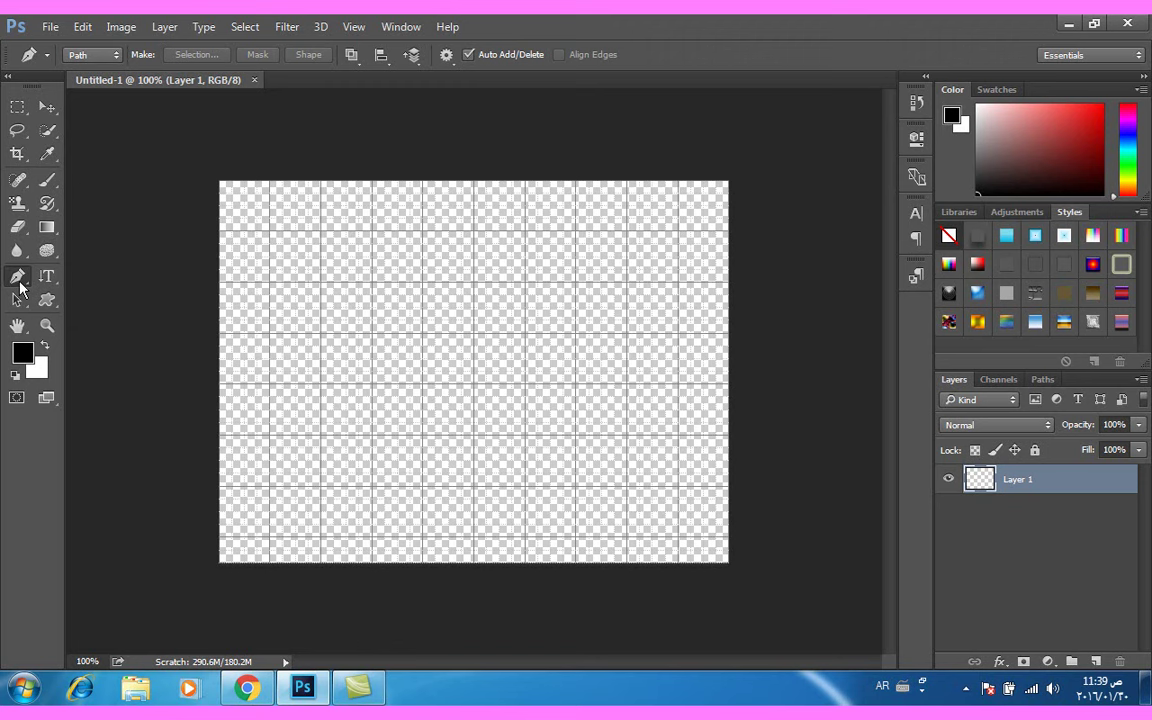
- Draw a closed path through upper-left, centre-dip, upper-right and bottom anchors for a heart
left_click(372, 231)
left_click(474, 282)
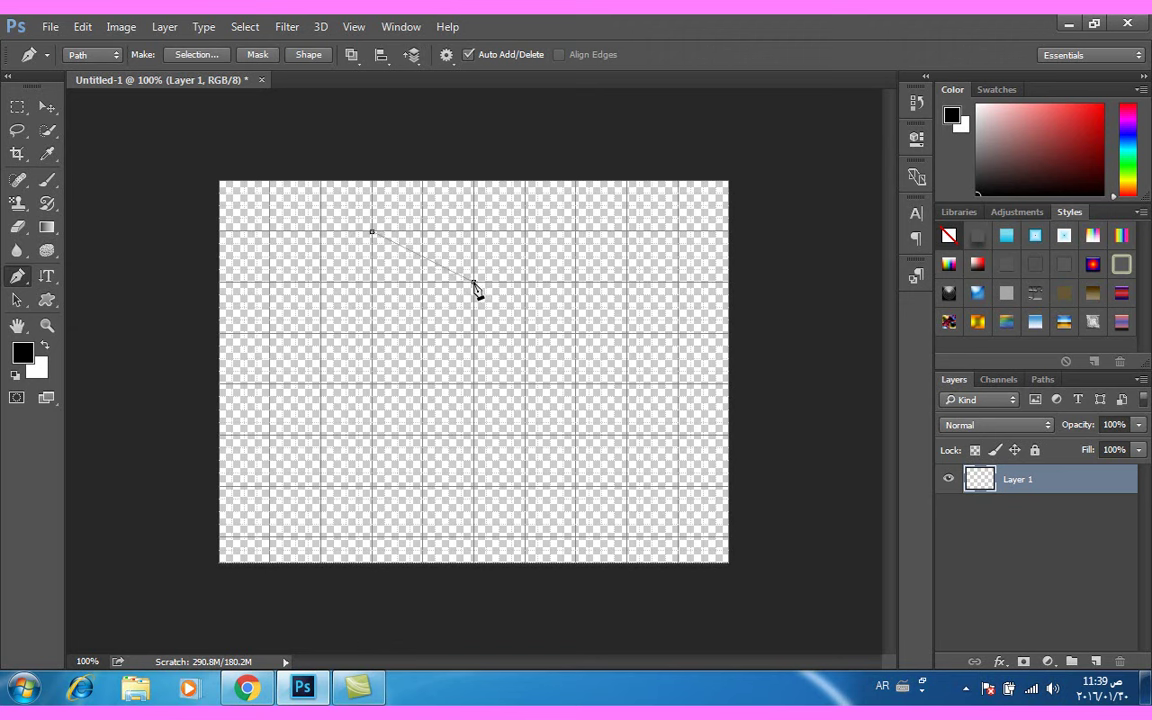
left_click(576, 232)
left_click(474, 435)
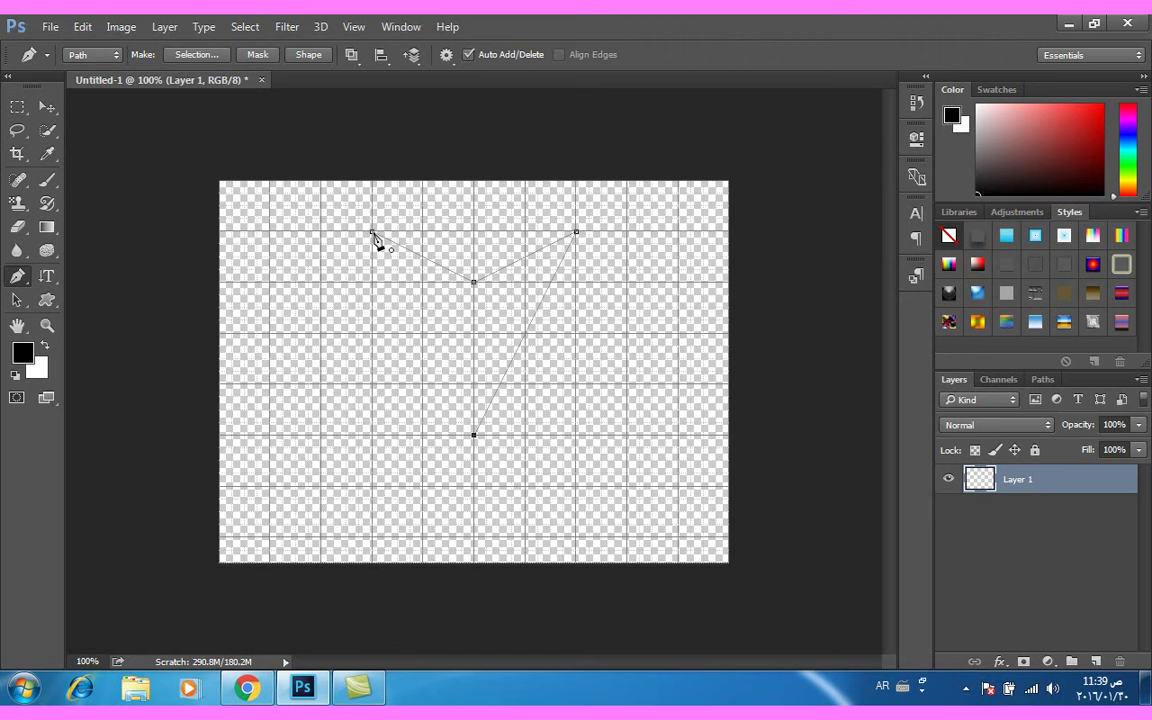
left_click(372, 233)
right_click(16, 283)
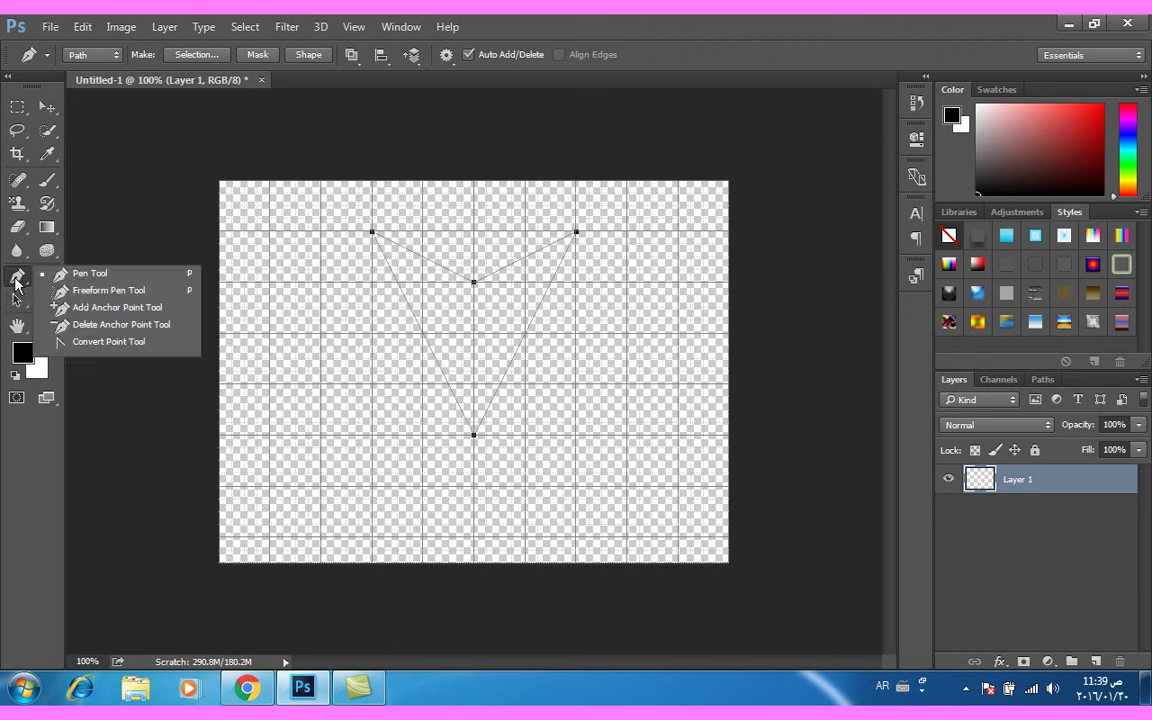
- Pull direction handles from the upper-left, upper-right and bottom anchors to round the heart
left_click(110, 342)
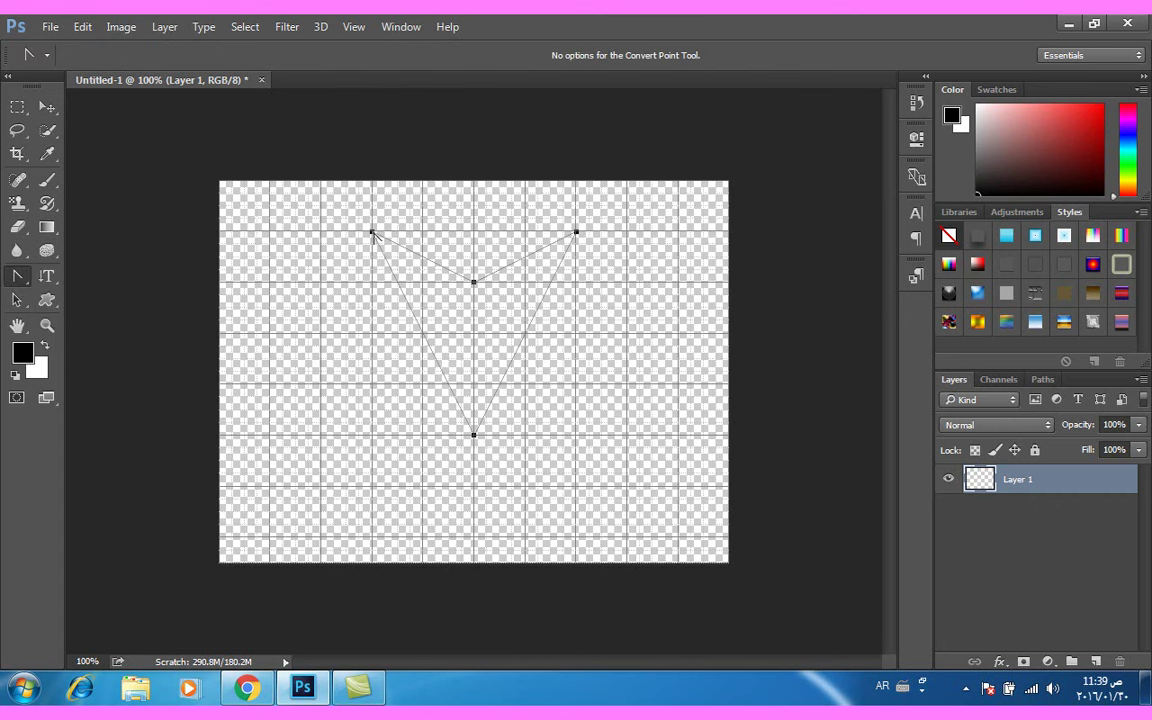
left_click_drag(373, 233, 397, 197)
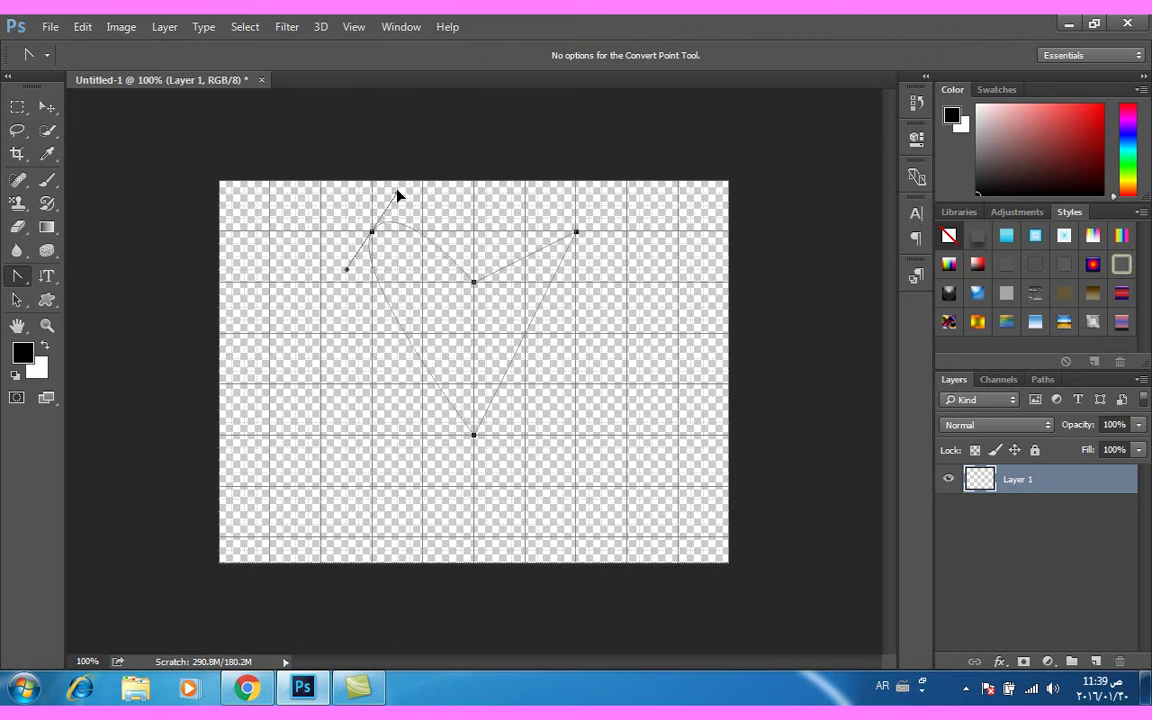
left_click_drag(397, 195, 397, 181)
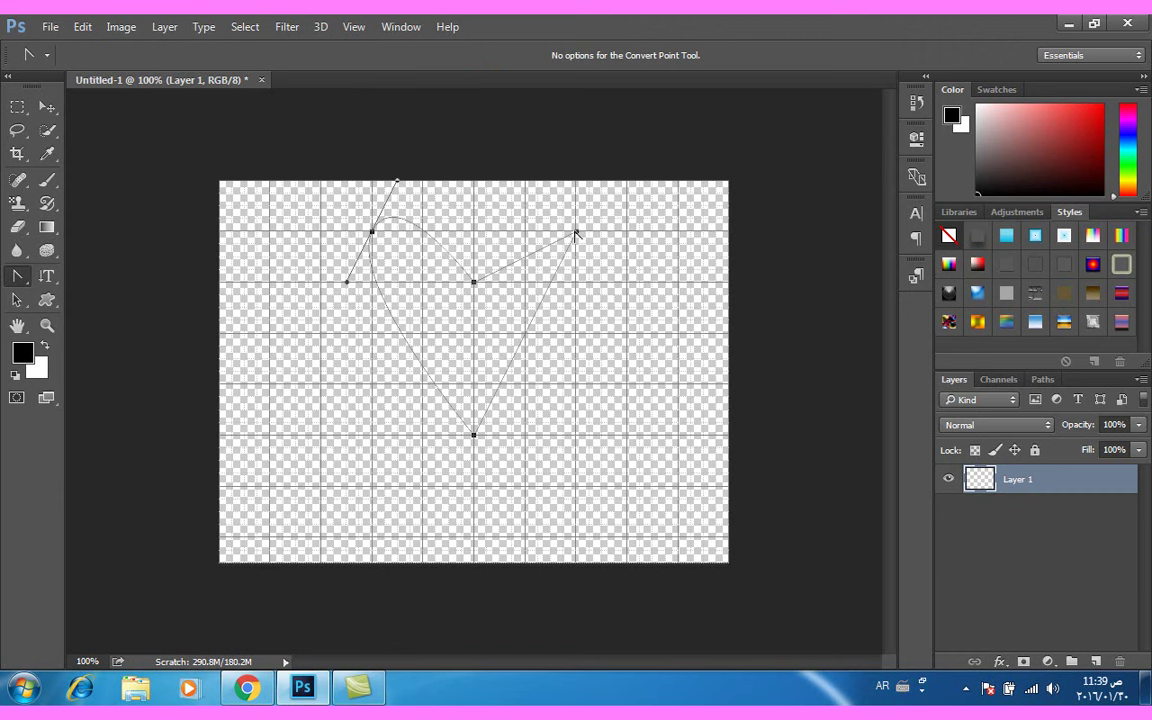
left_click_drag(580, 237, 614, 269)
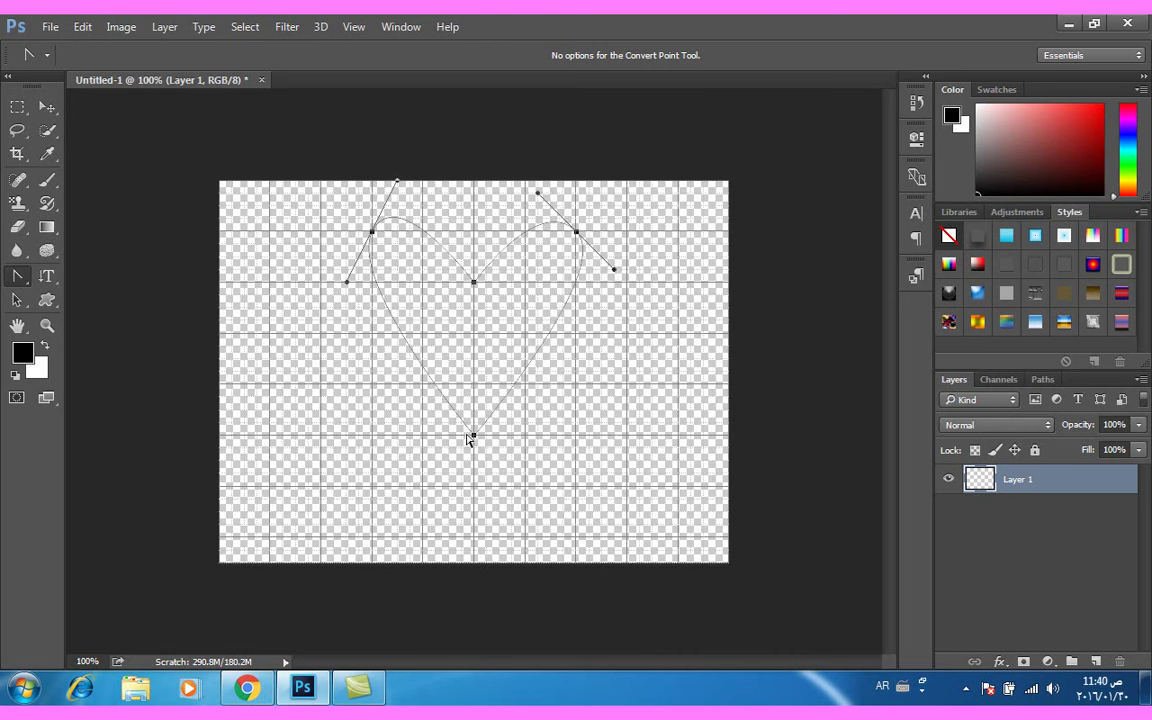
left_click_drag(473, 437, 463, 441)
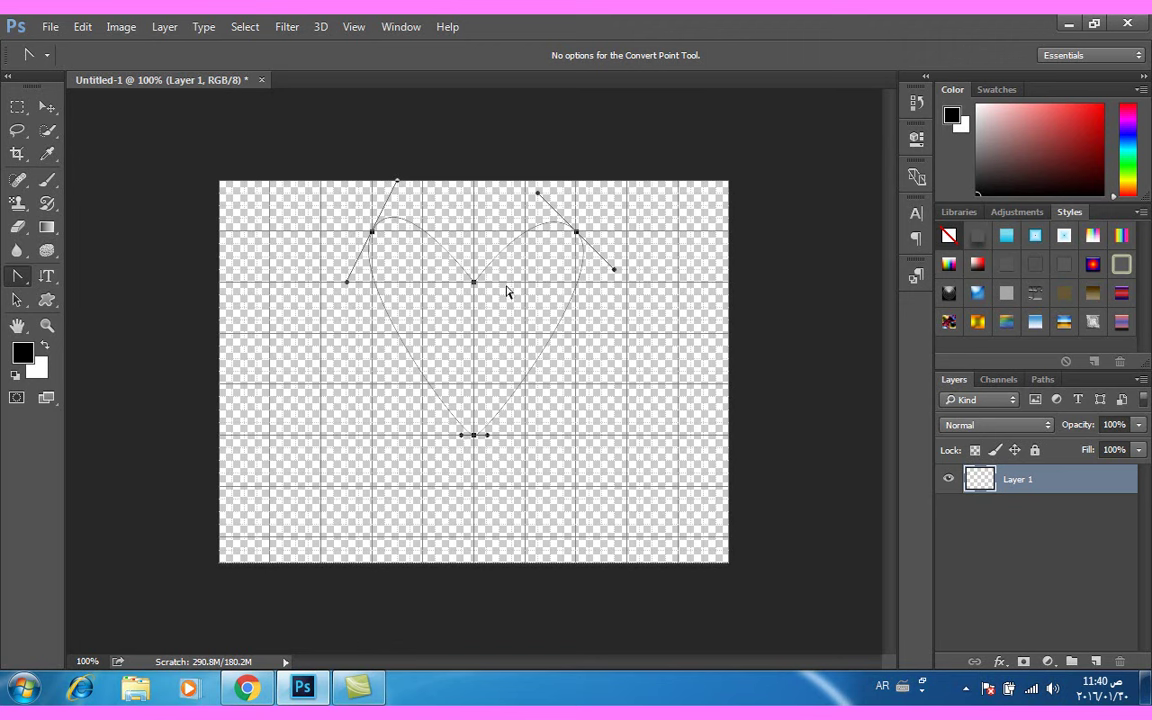
- Convert the heart path to a 1-pixel-feather selection and hide the grid
right_click(450, 335)
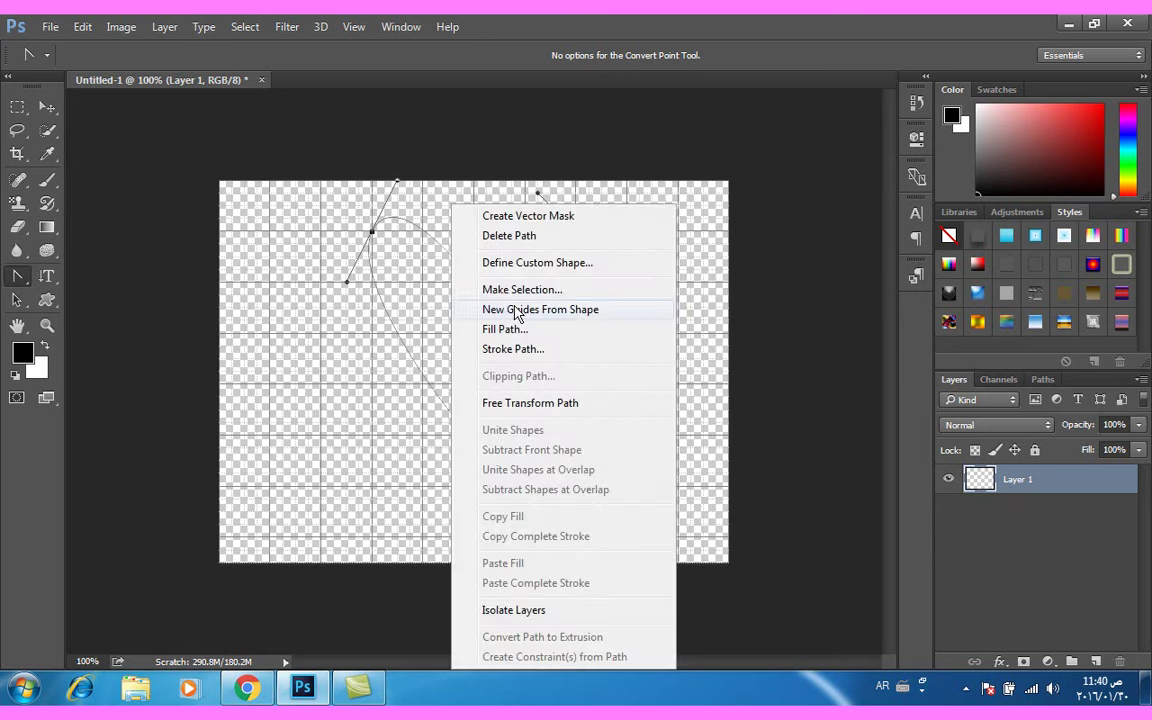
left_click(485, 262)
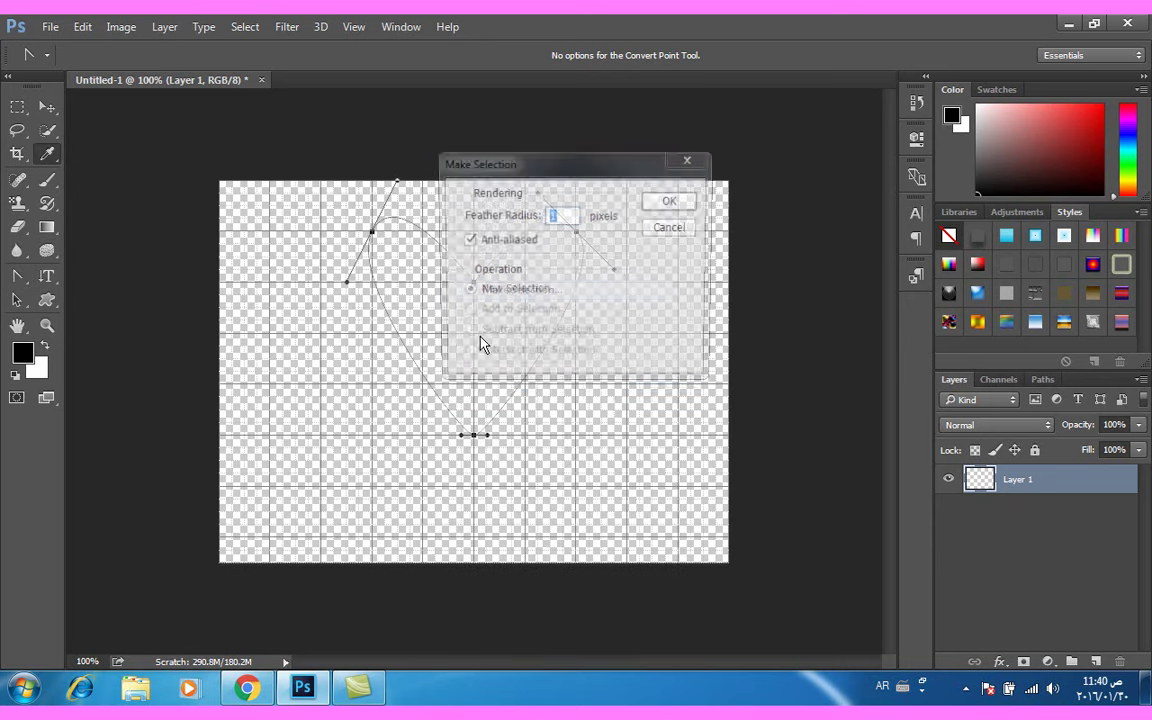
left_click(672, 200)
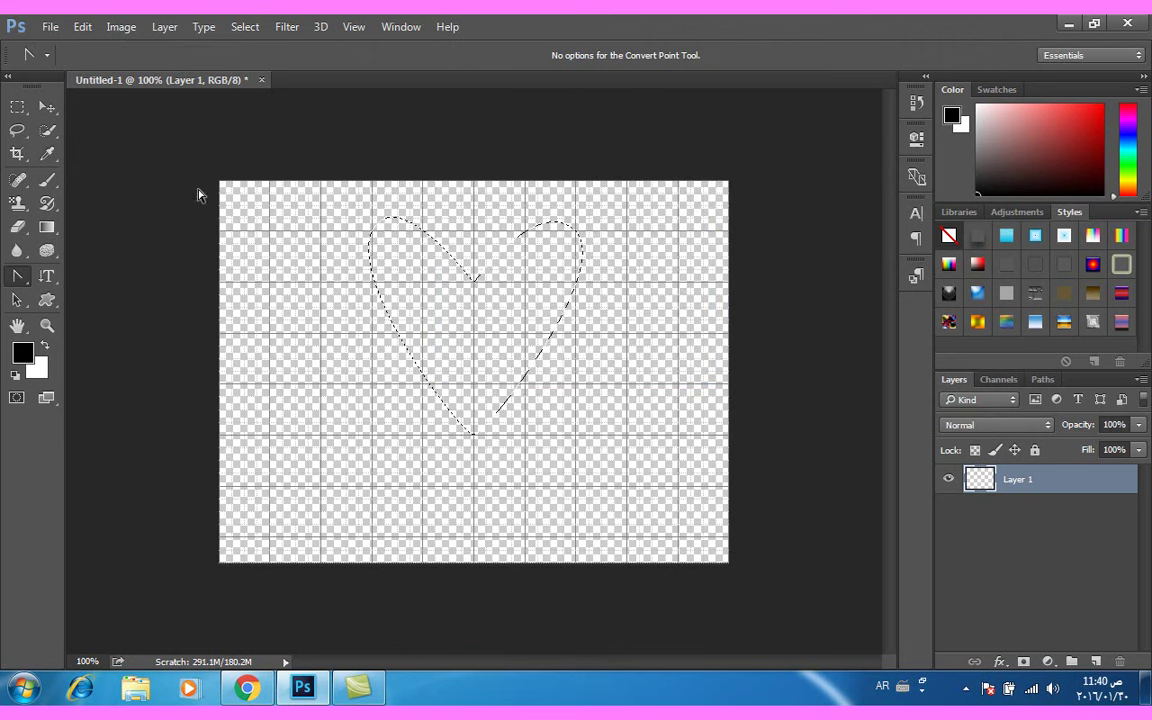
left_click(355, 30)
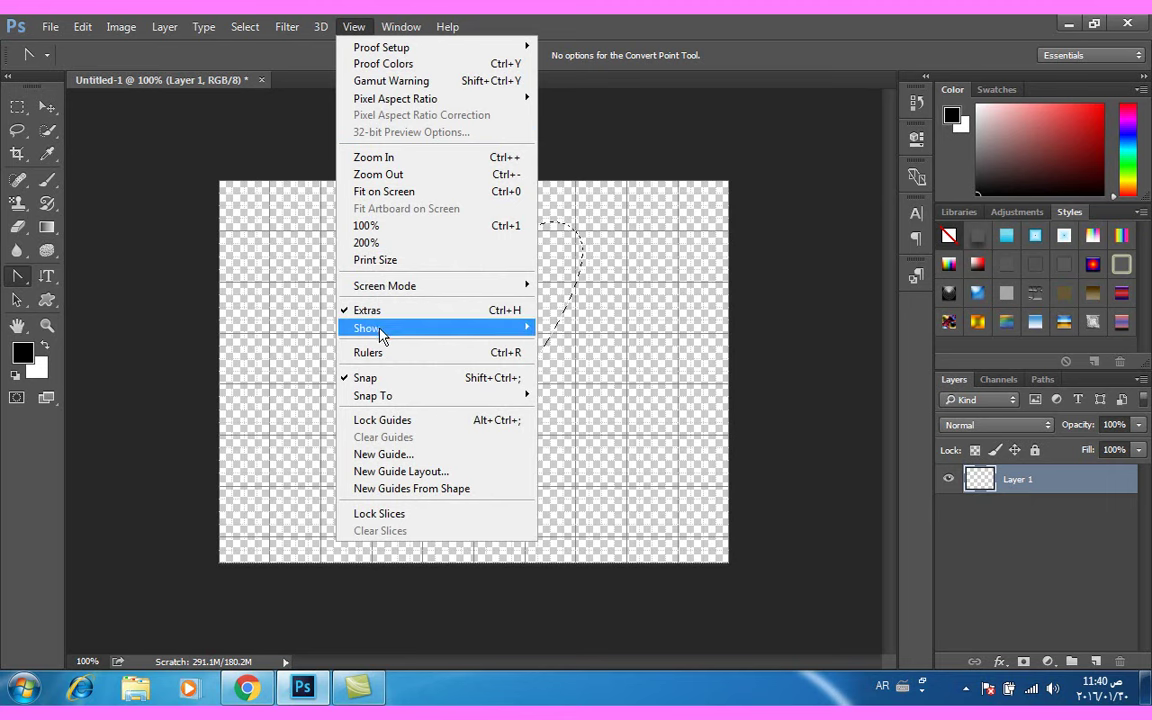
mouse_move(367, 328)
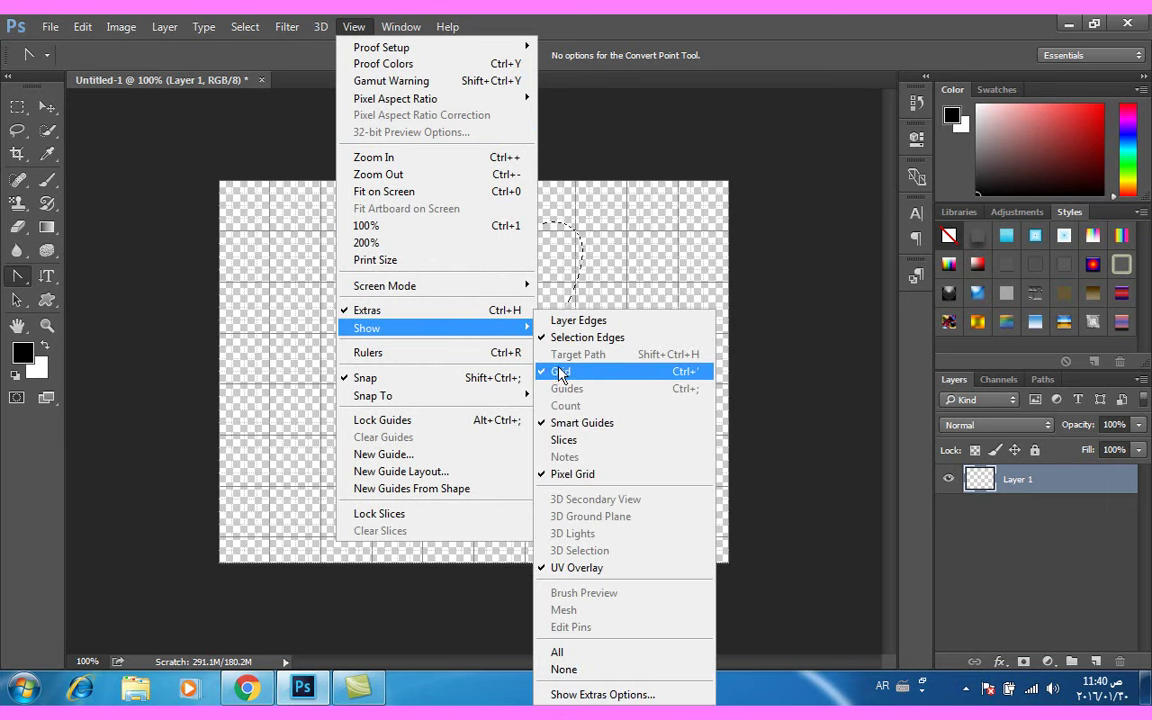
left_click(562, 371)
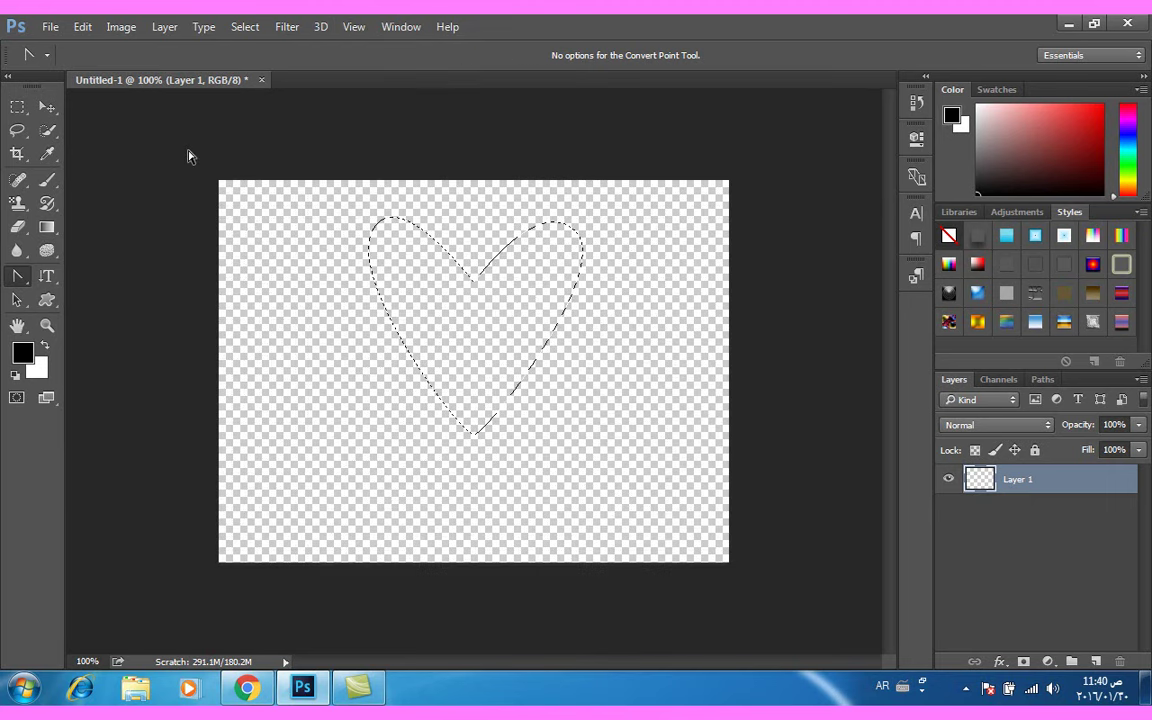
- Stroke the heart selection with a 2 px red (d60f0f) line
left_click(84, 27)
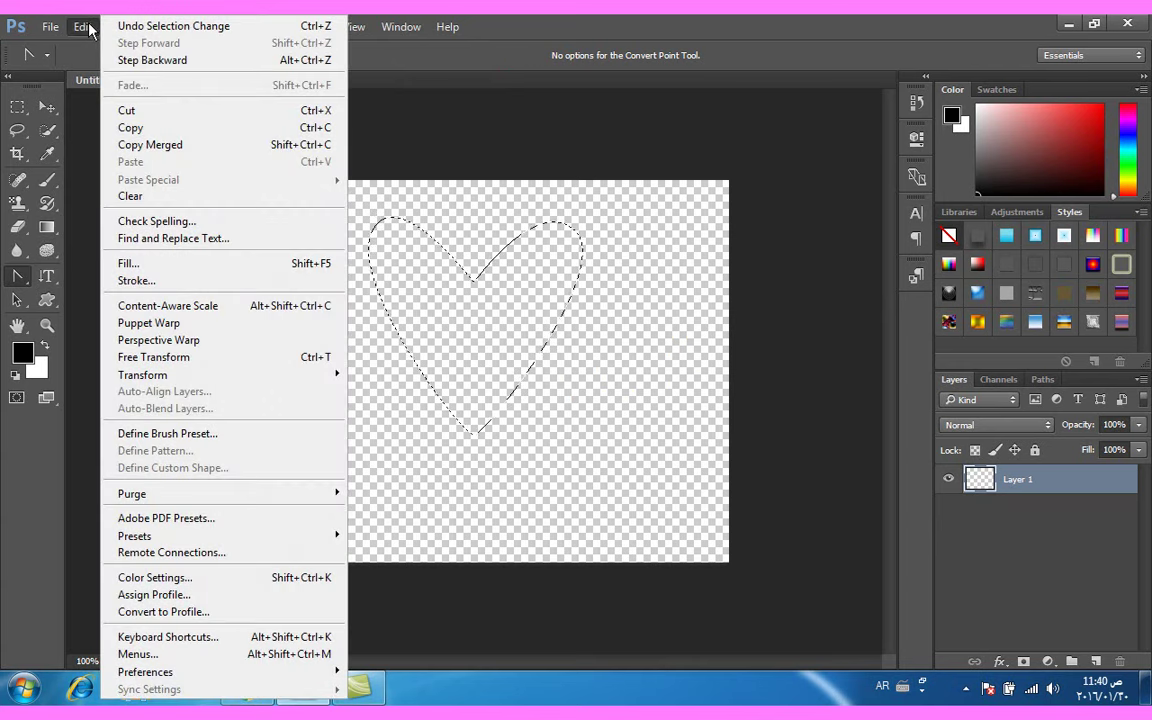
left_click(137, 281)
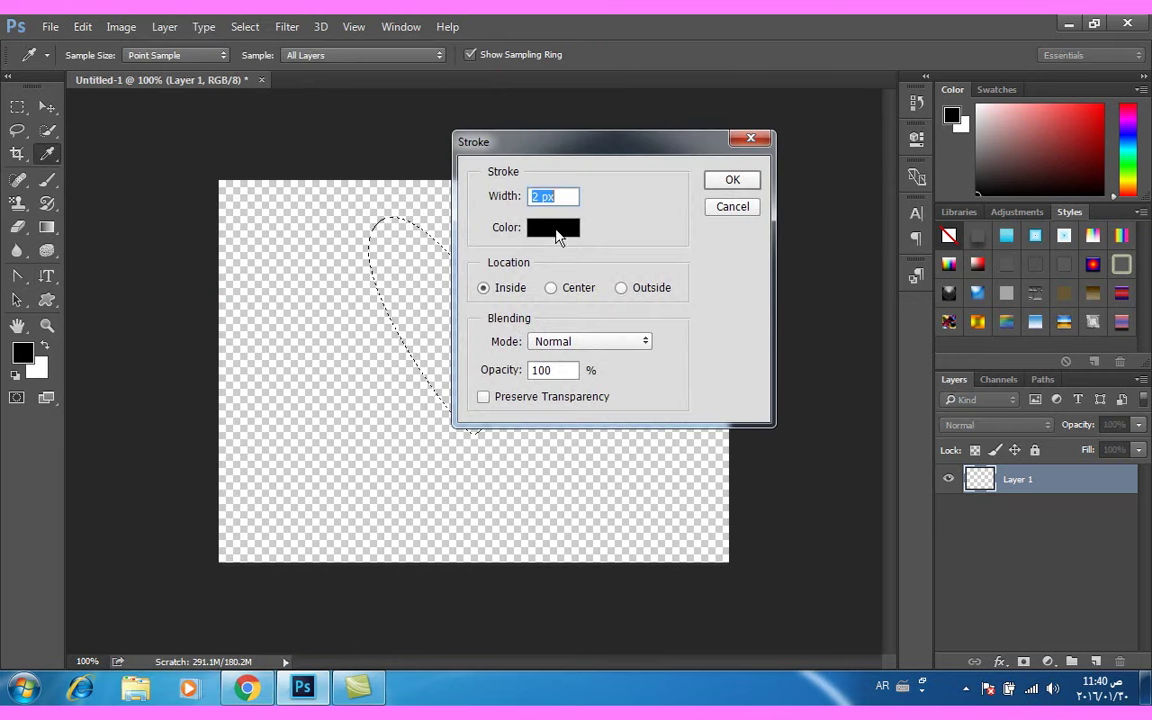
left_click(553, 228)
type("d60f0f")
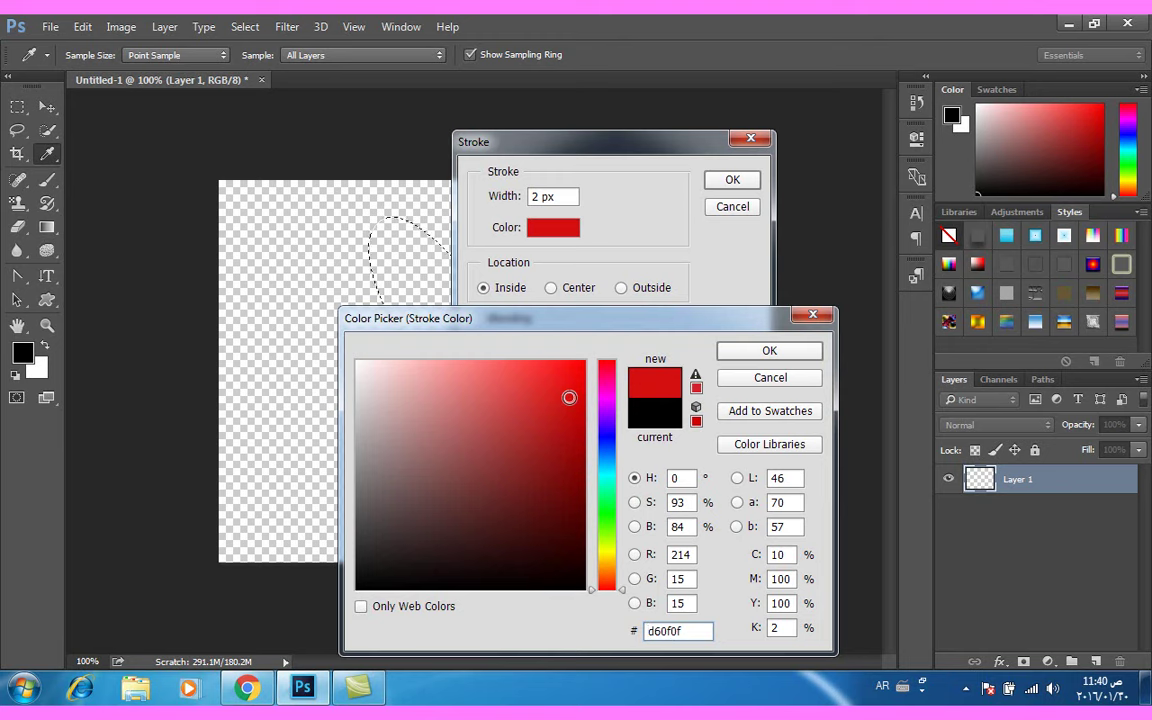
left_click(770, 351)
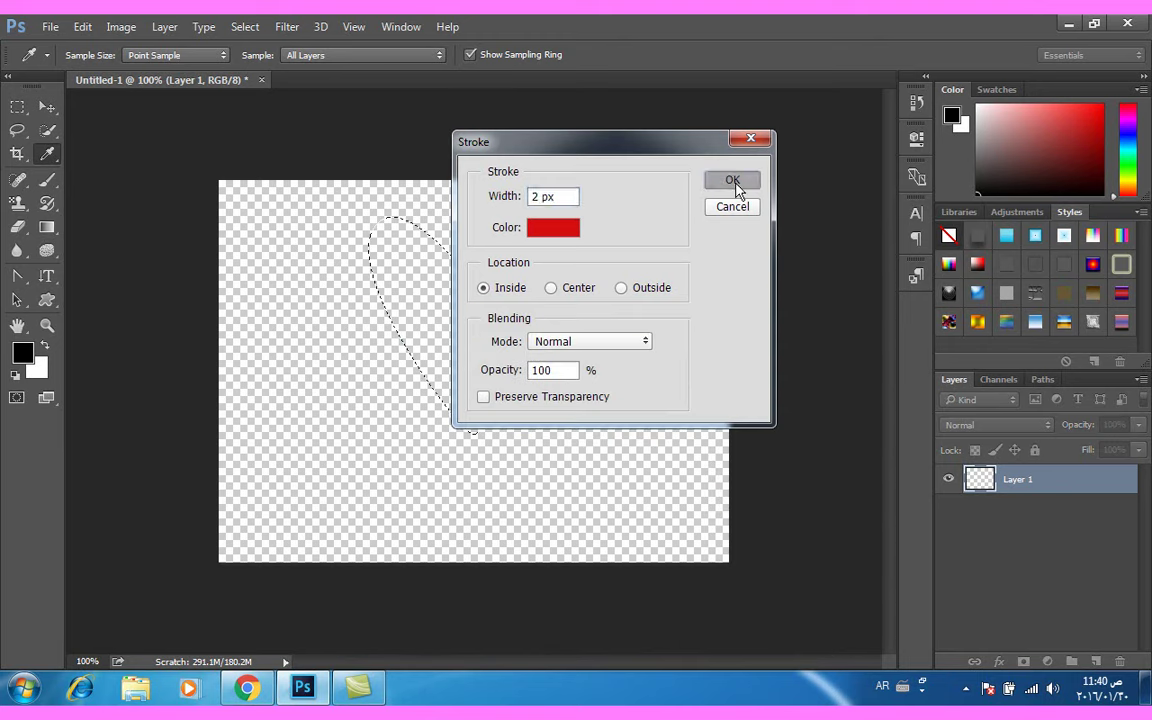
left_click(733, 182)
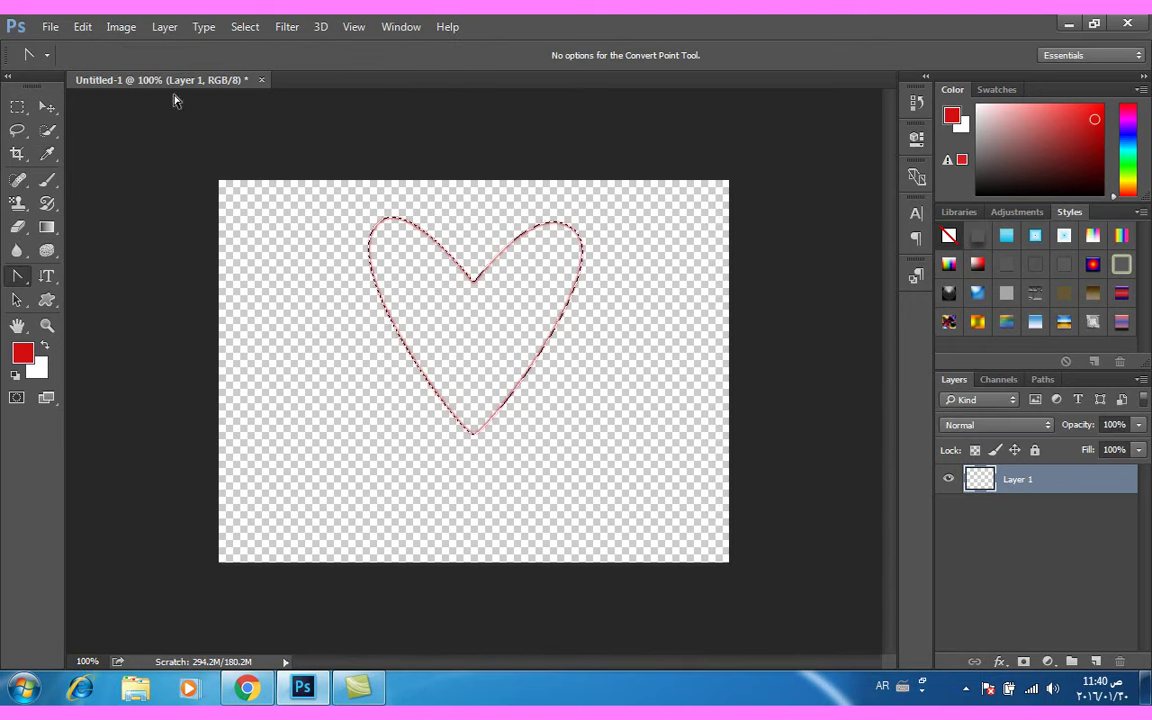
- Fill the heart selection with a custom solid red, e00c0c
left_click(80, 27)
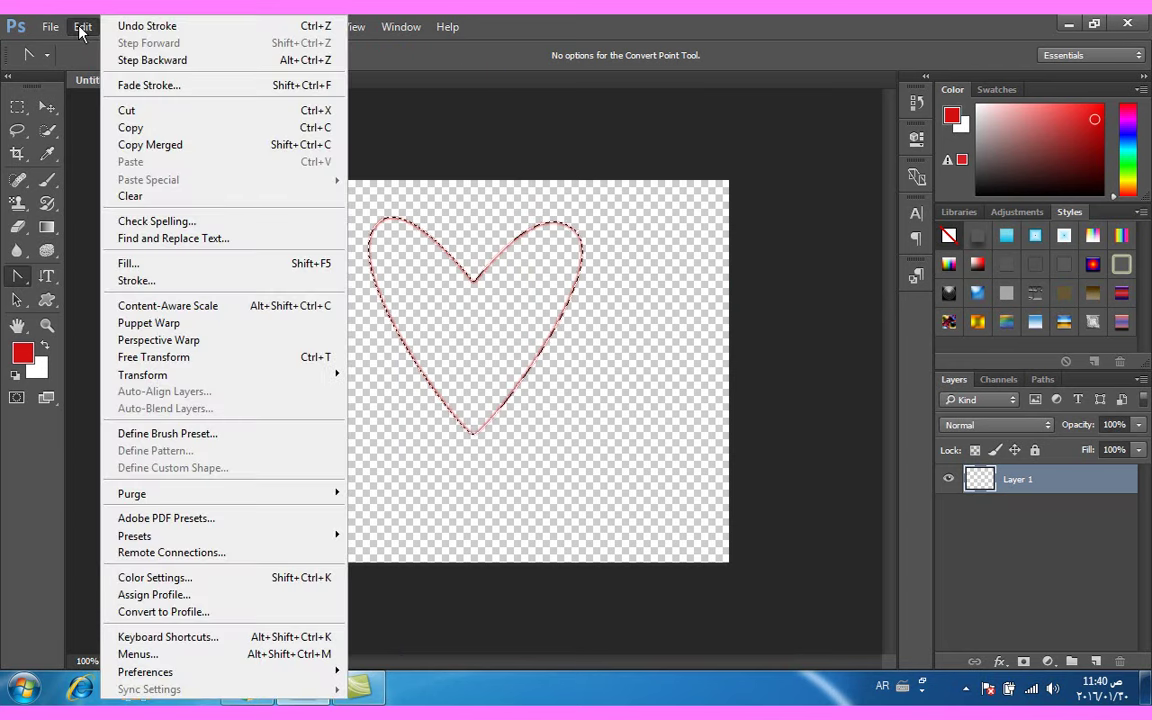
left_click(145, 264)
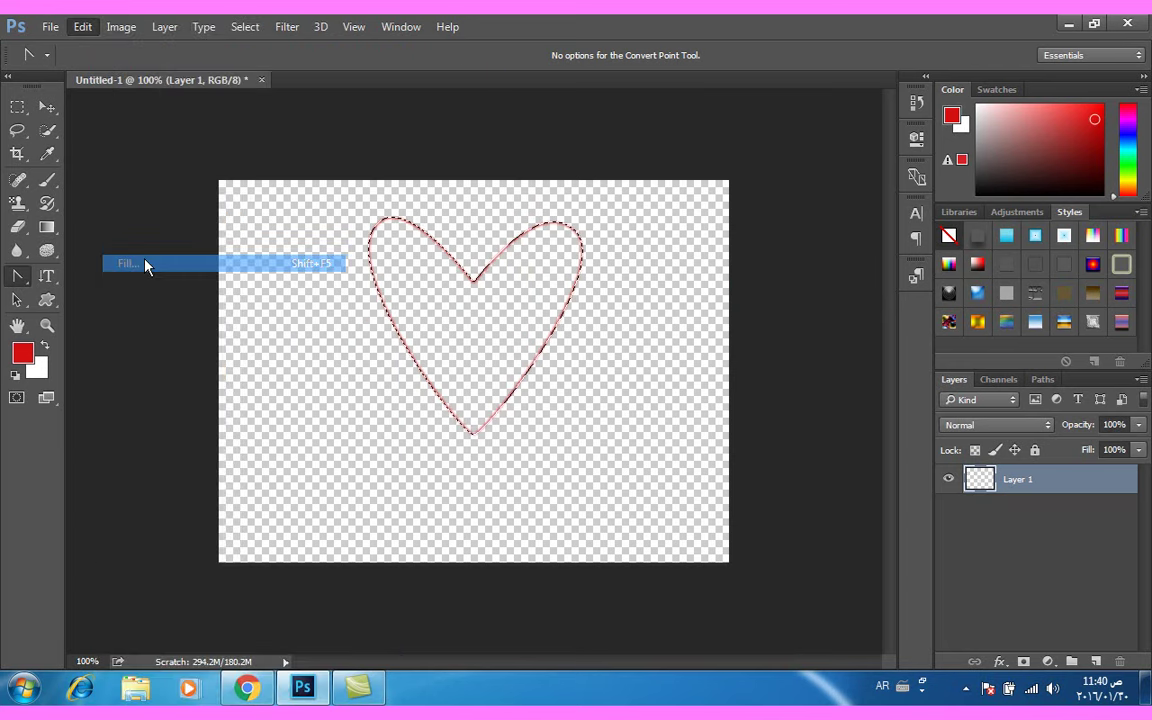
left_click(647, 197)
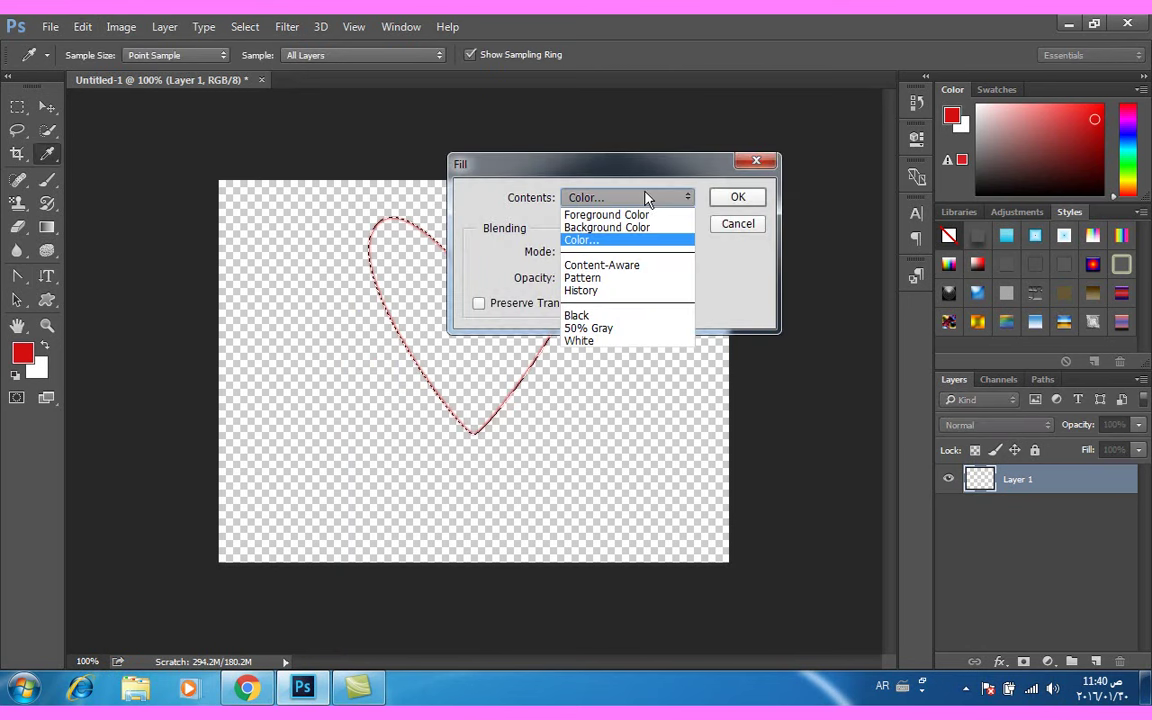
left_click(607, 241)
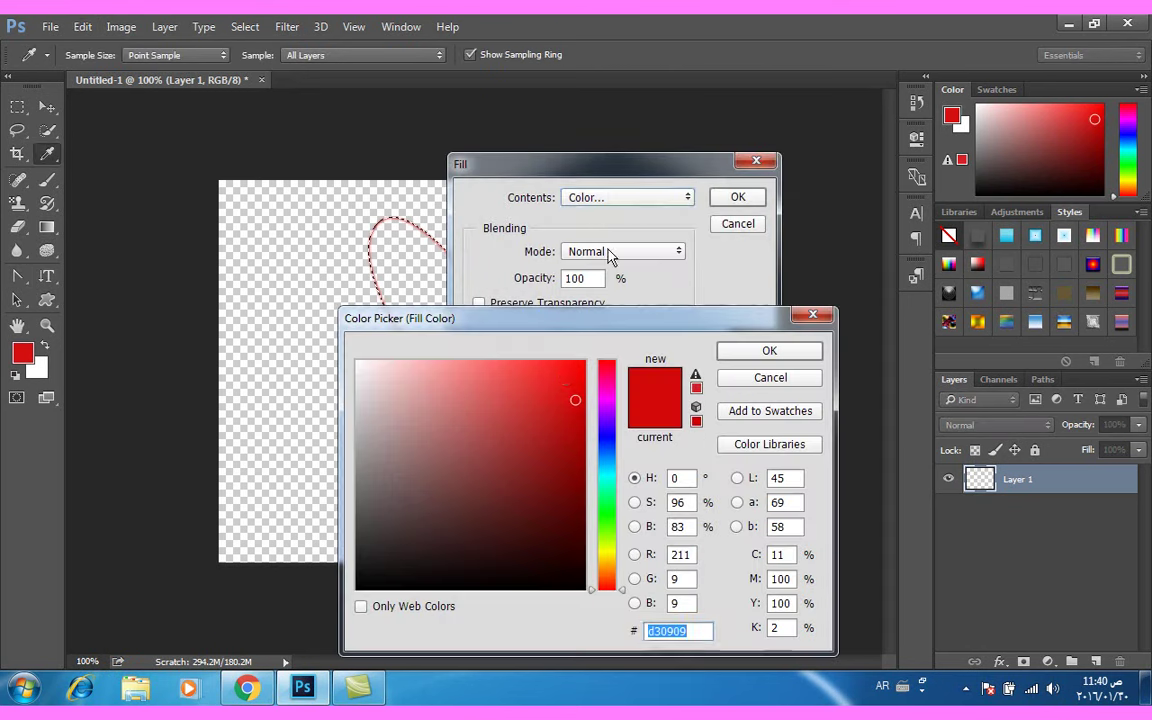
left_click(572, 388)
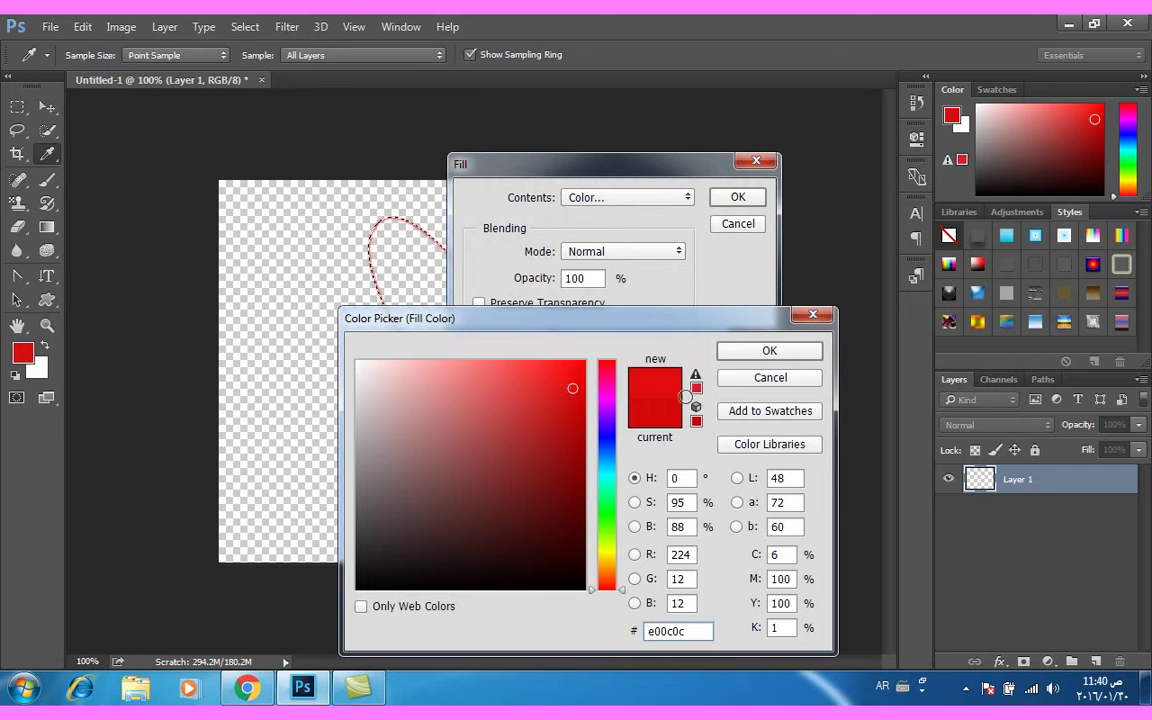
left_click(788, 357)
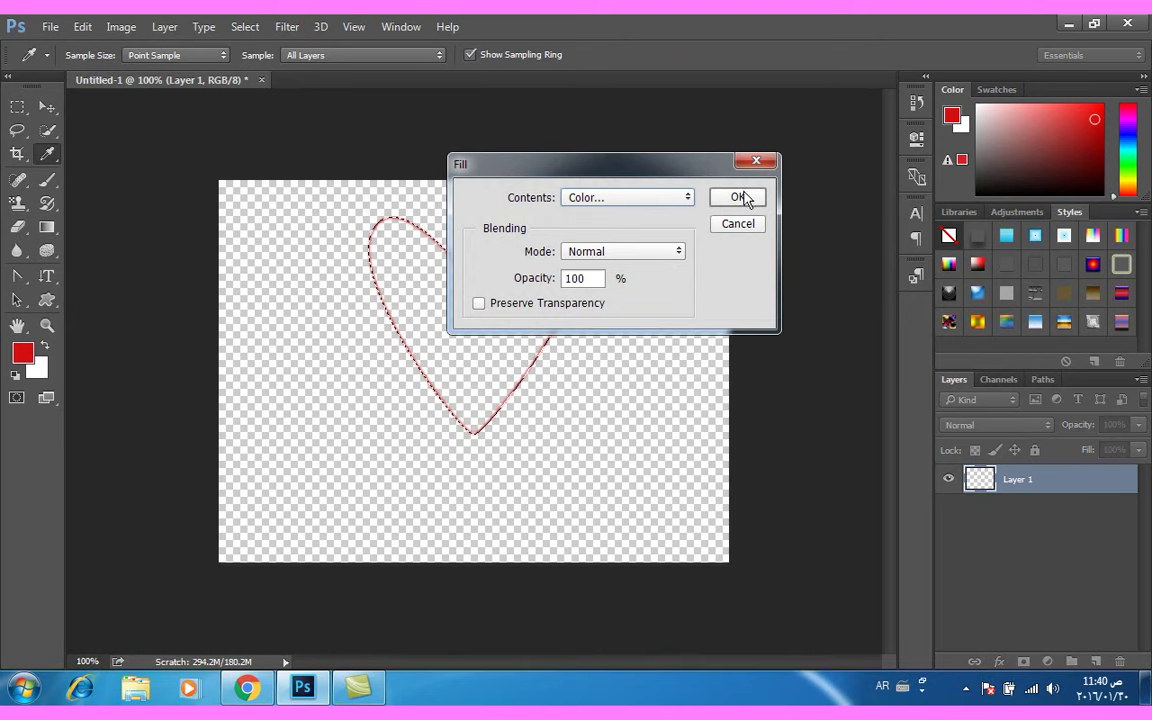
left_click(743, 197)
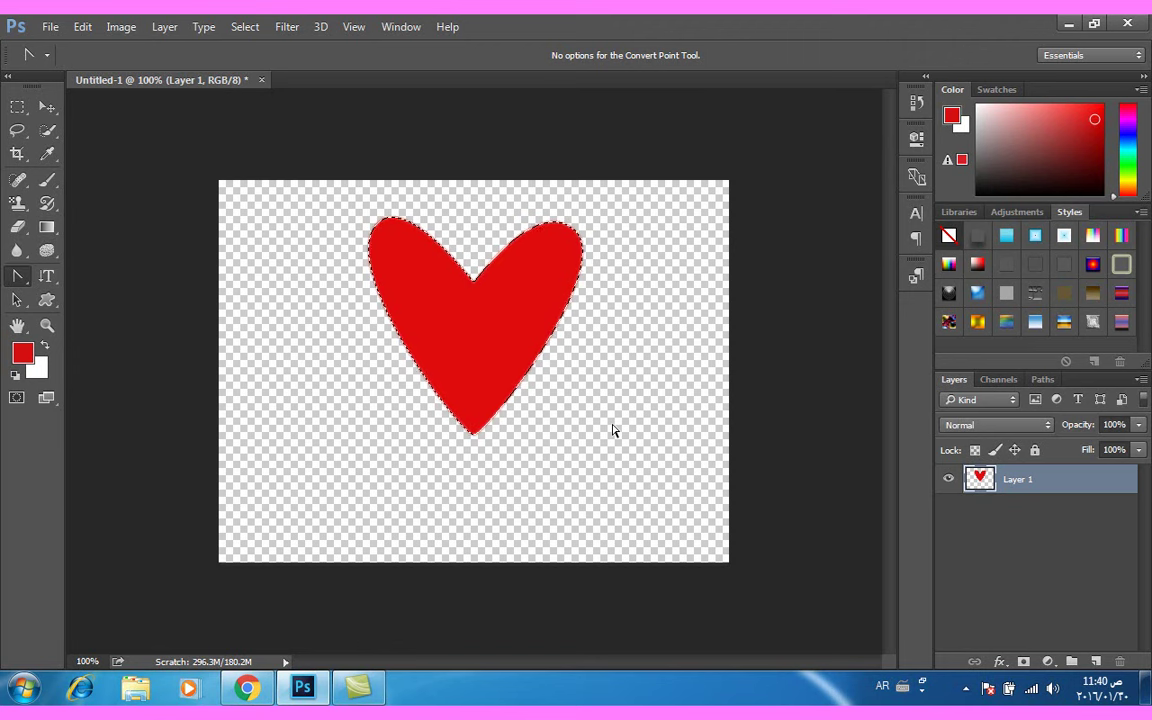
- Deselect the heart and nudge it slightly downward with the Move tool
key("ctrl+d")
left_click(47, 106)
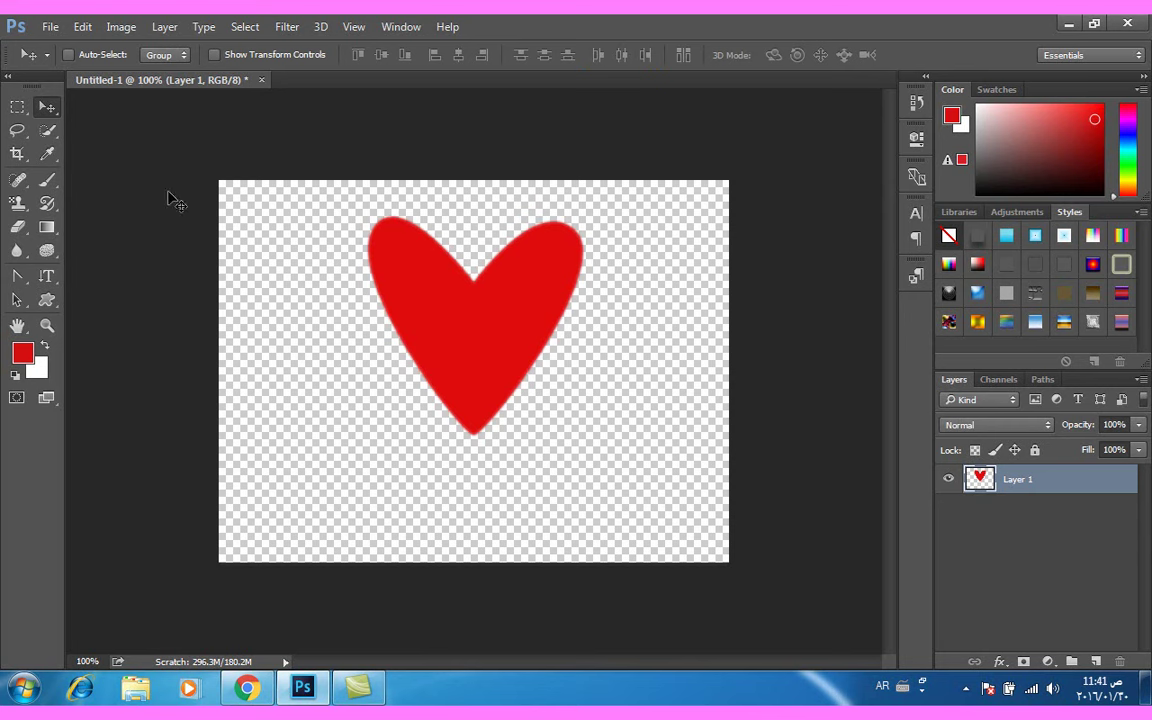
left_click_drag(463, 319, 464, 338)
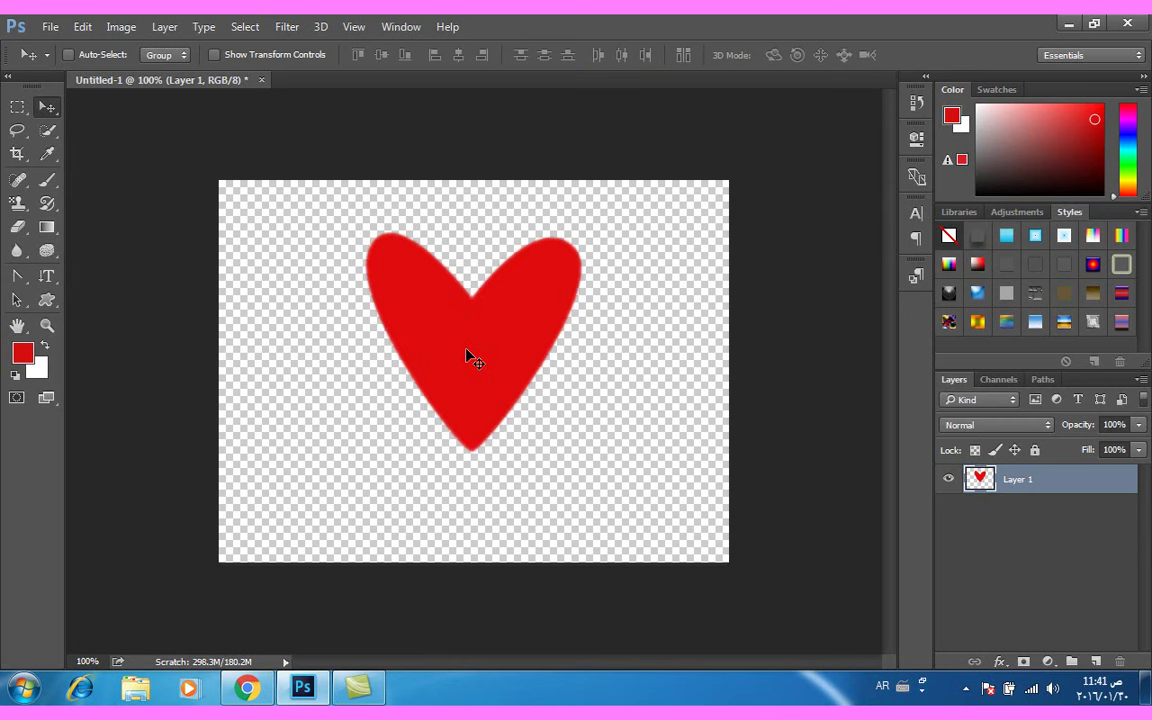
- Free-transform the heart to 80.82% width and 51.41% height
key("ctrl+t")
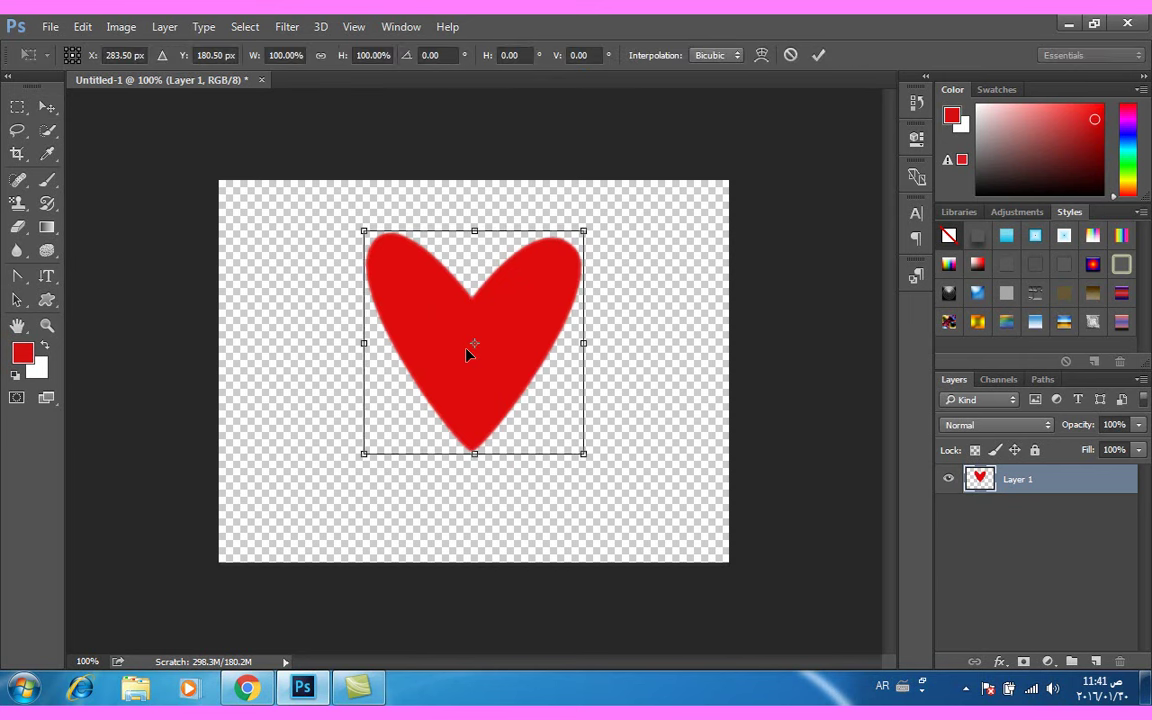
mouse_move(584, 233)
left_mouse_down()
mouse_move(540, 337)
mouse_move(493, 252)
left_mouse_up()
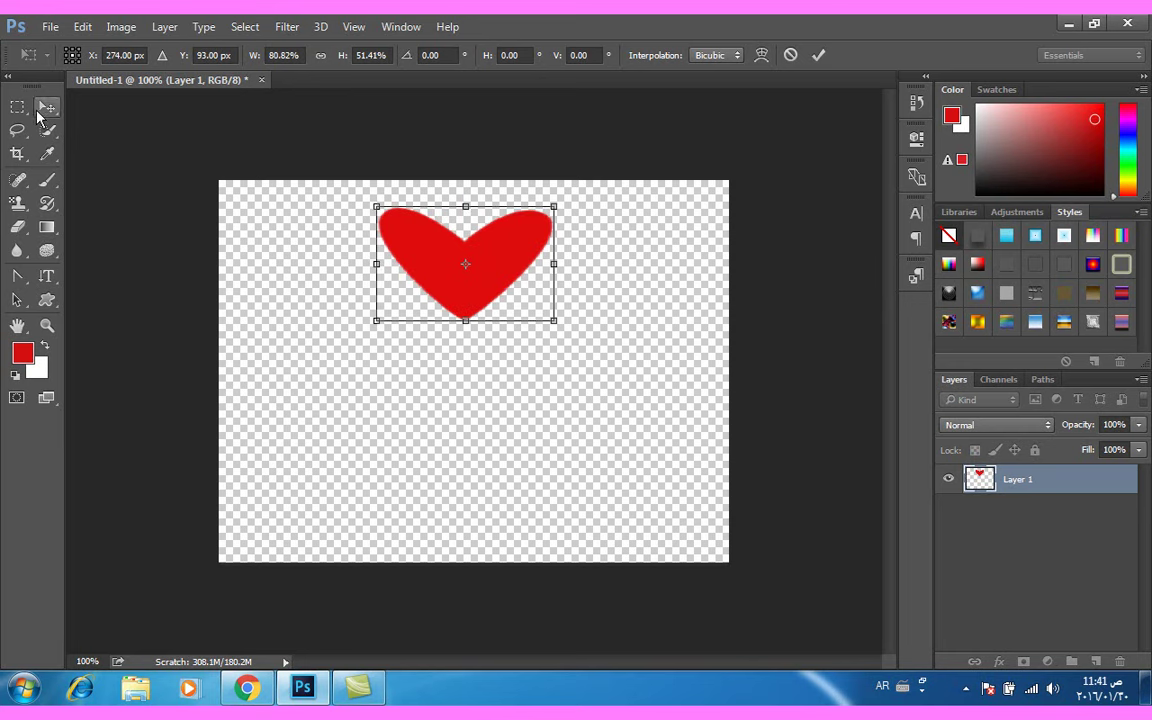
left_click(47, 106)
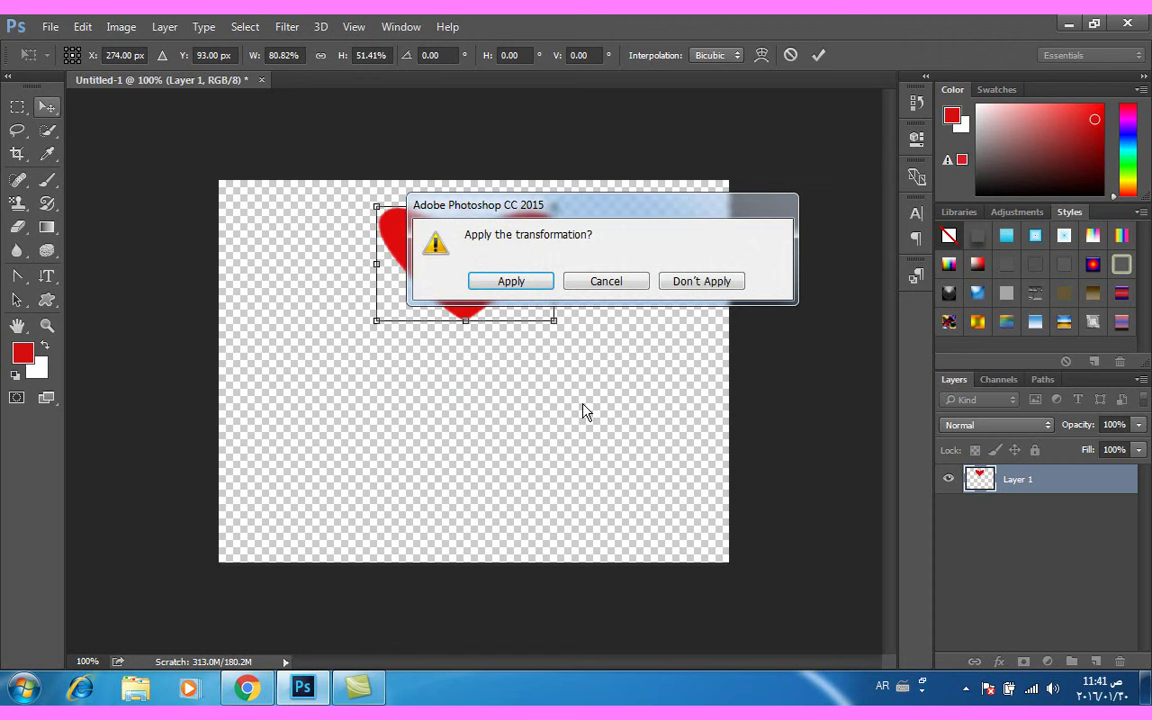
- Apply the pending transformation to keep the squashed heart
left_click(530, 283)
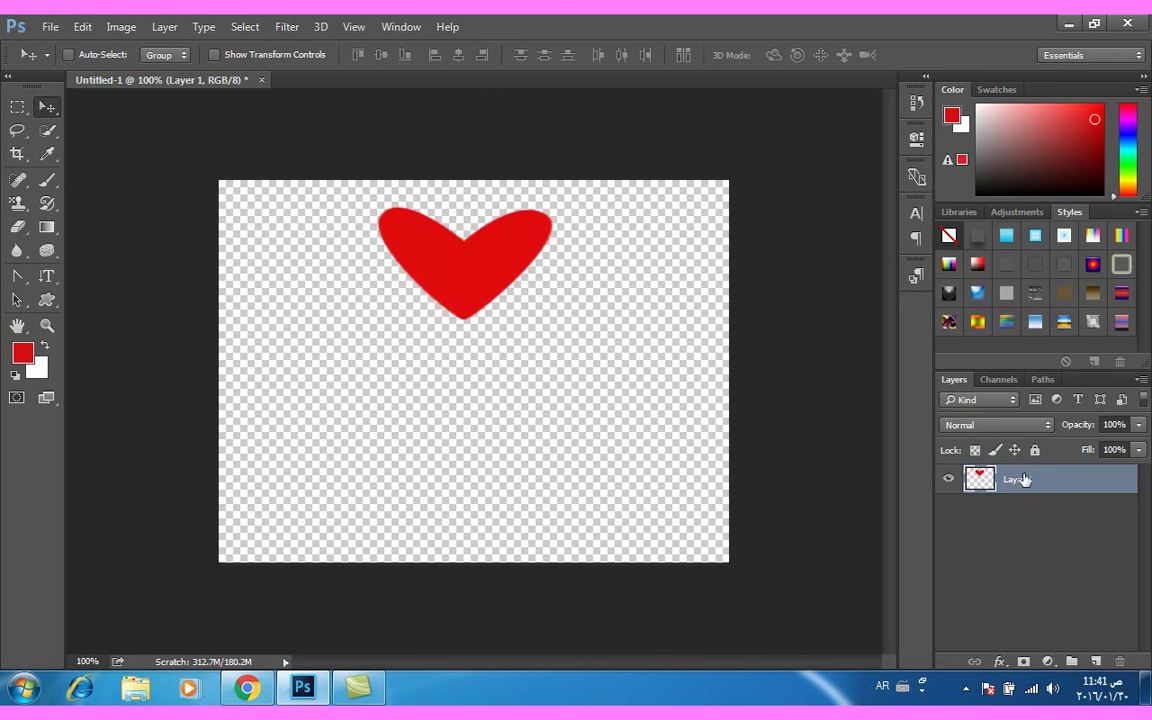
- Add an Inner Glow effect to the heart, briefly trying Inner Shadow
left_click(1000, 662)
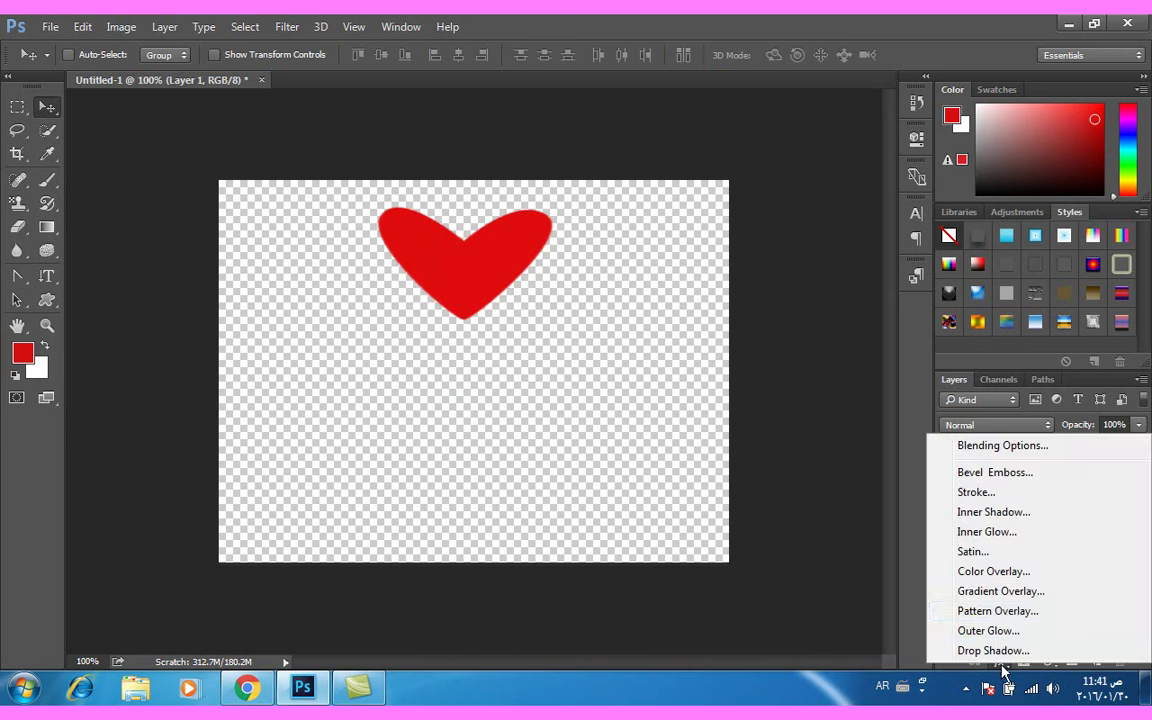
left_click(990, 533)
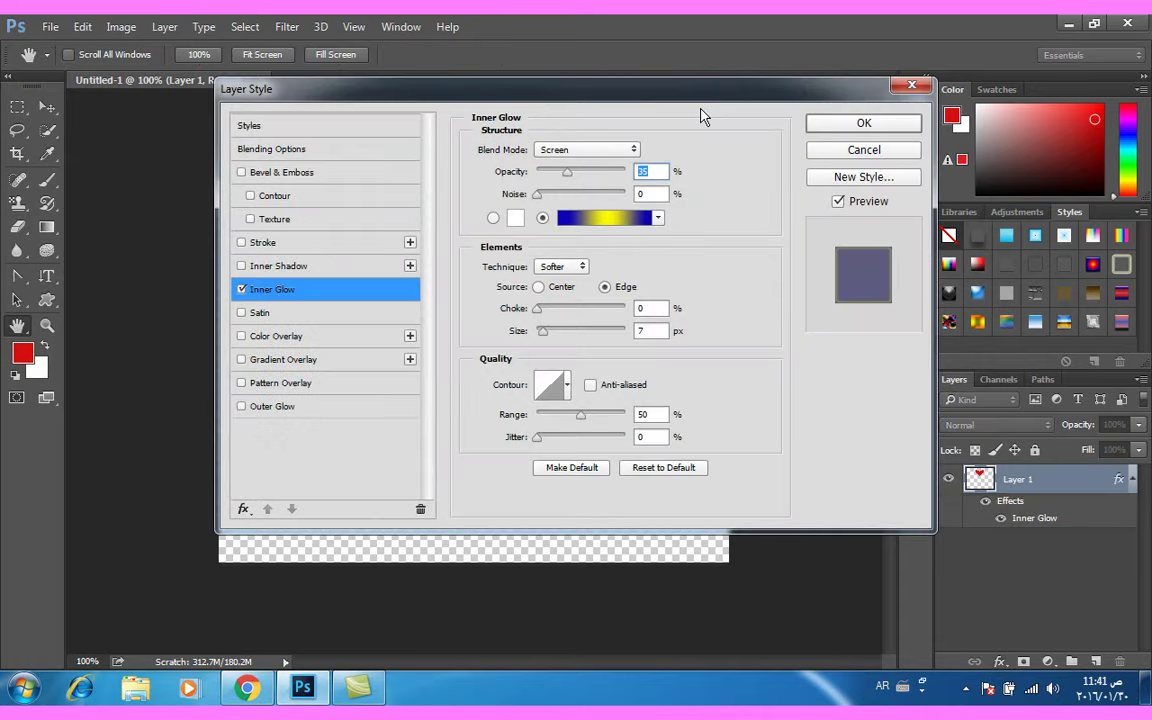
left_click_drag(686, 97, 668, 315)
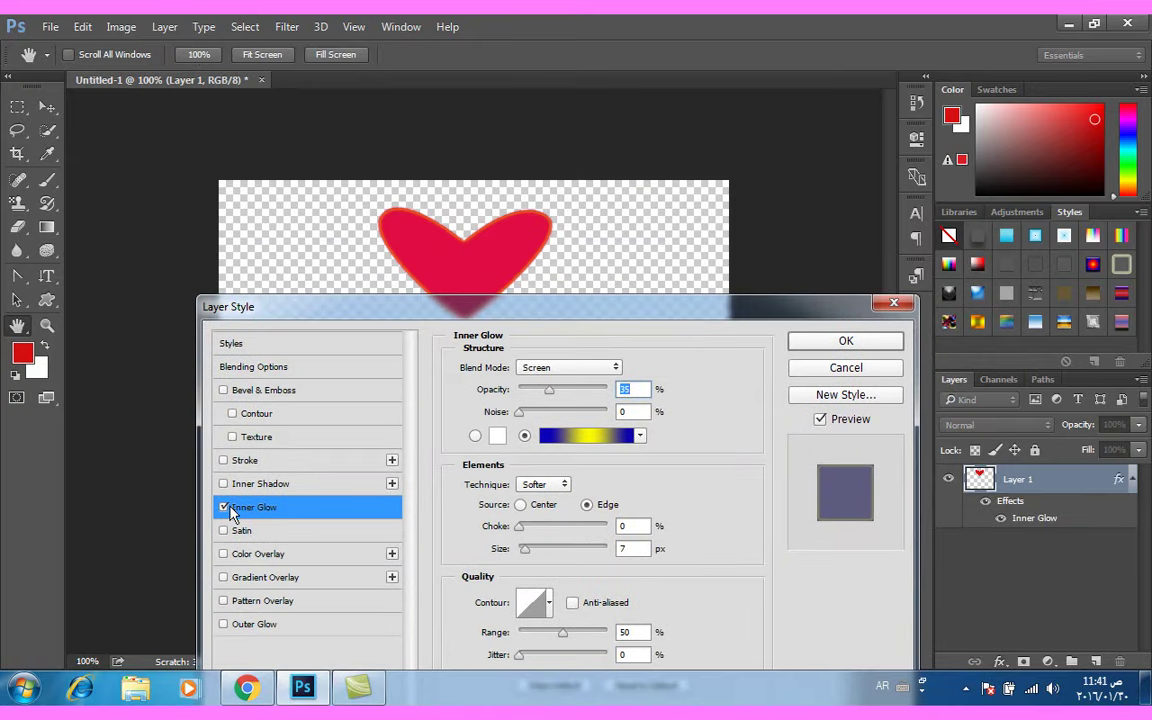
double_click(221, 509)
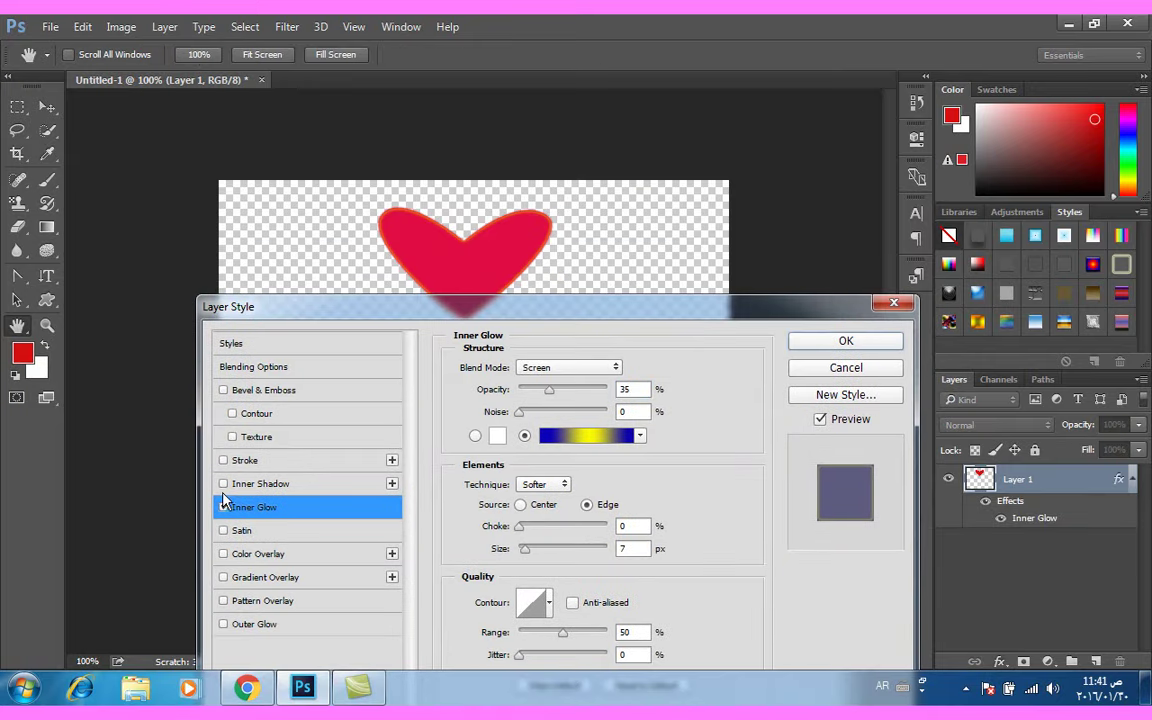
left_click(223, 483)
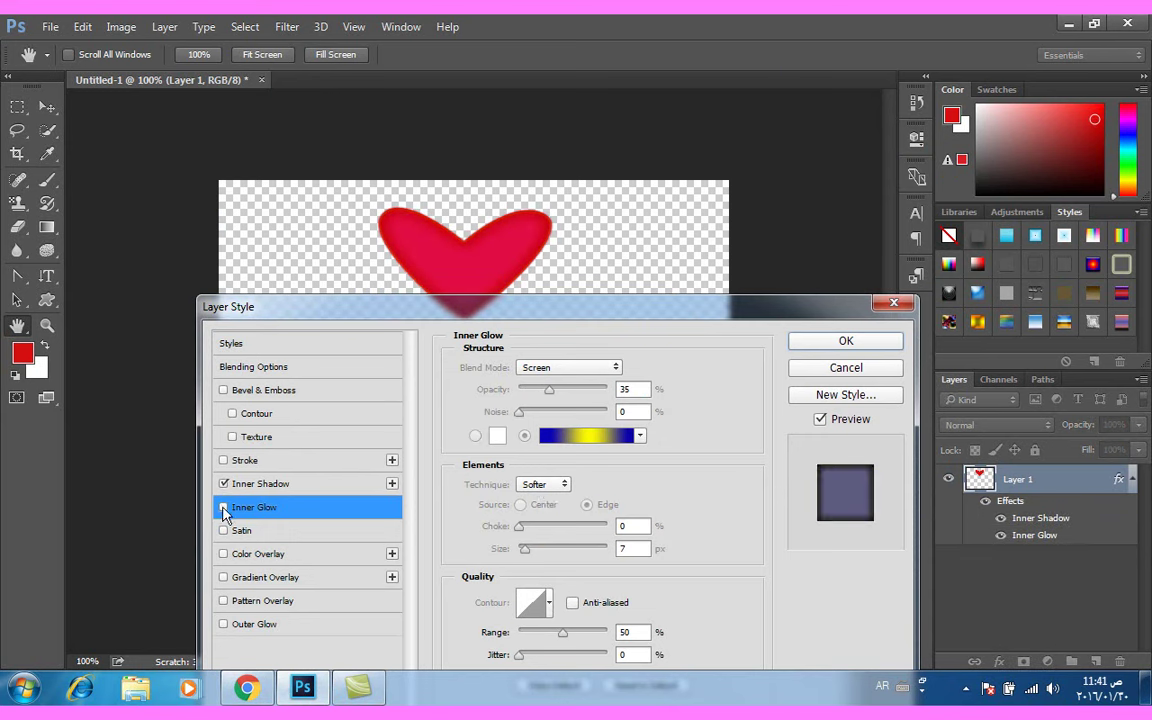
left_click(223, 507)
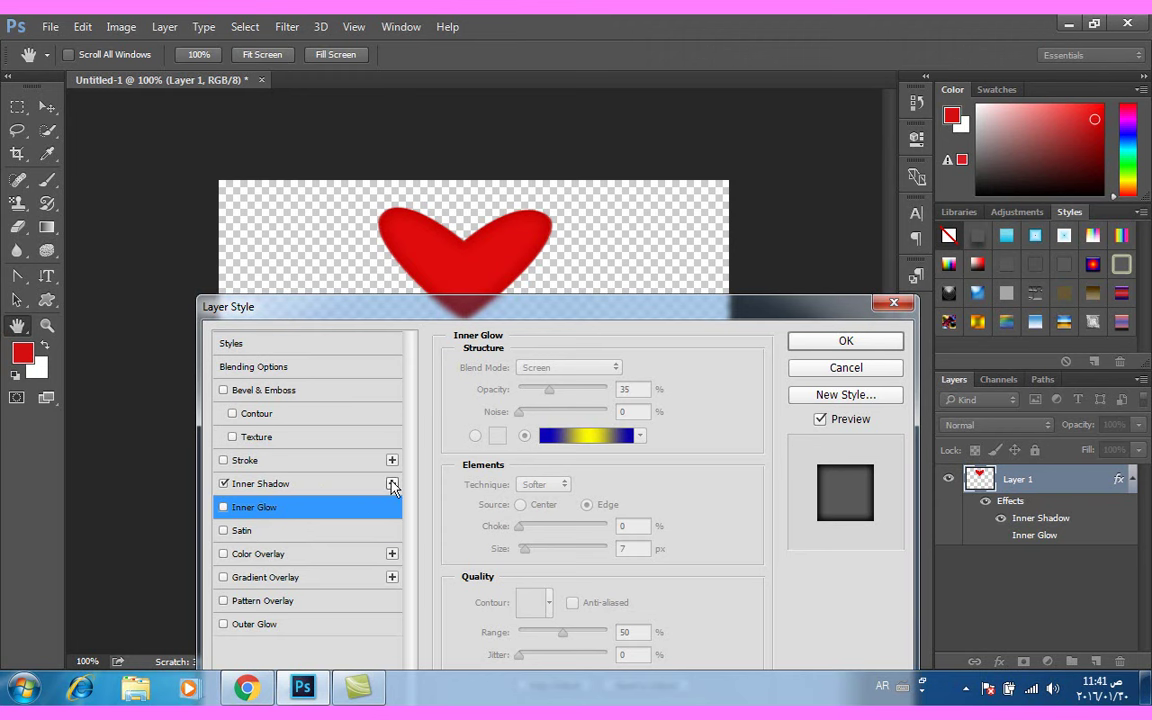
left_click(223, 507)
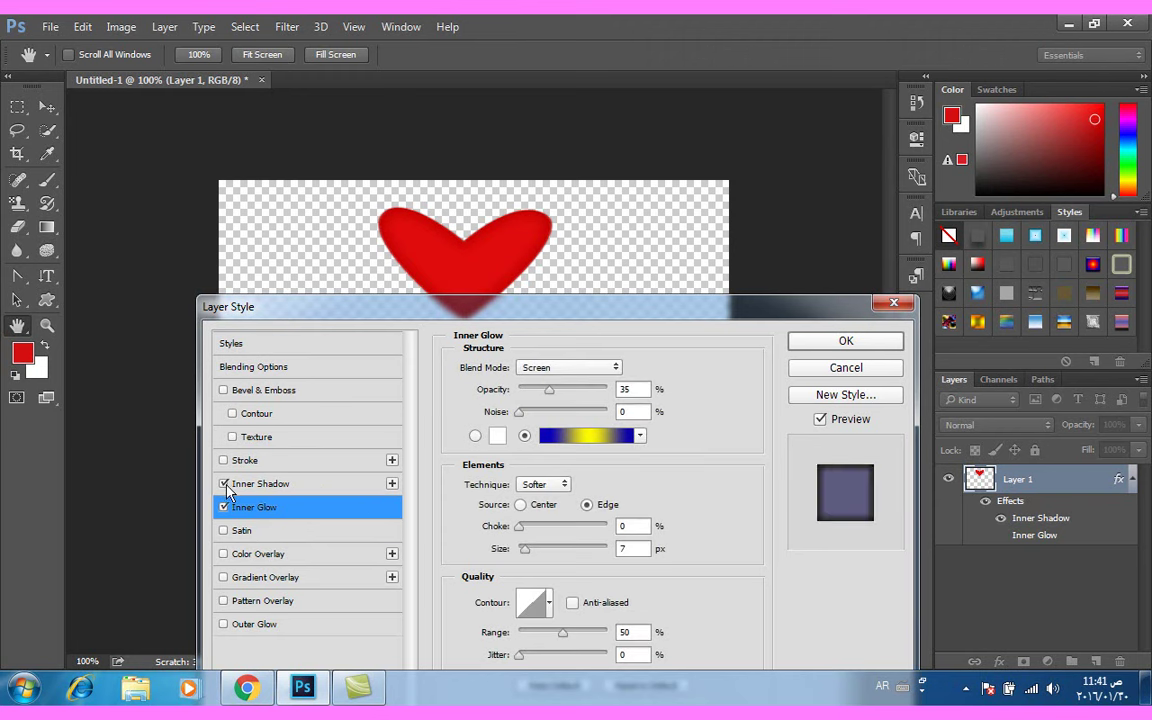
left_click(223, 483)
- Try glow gradient presets, settling on the blue-yellow gradient
left_click(640, 436)
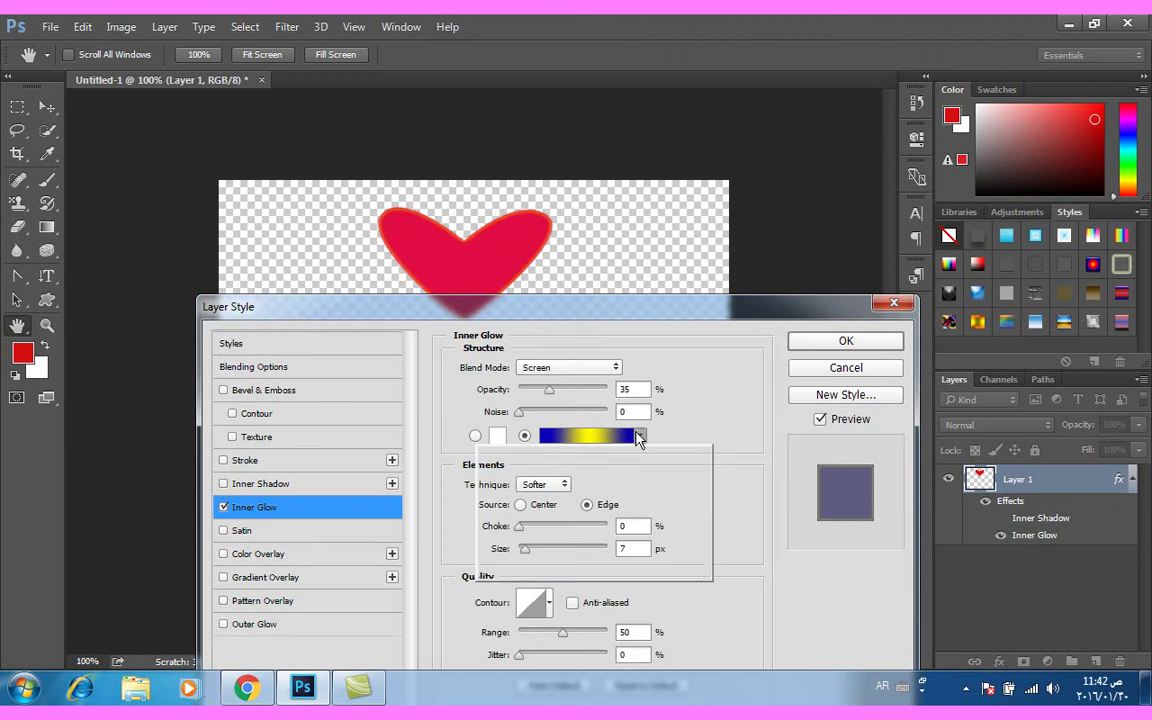
left_click(532, 470)
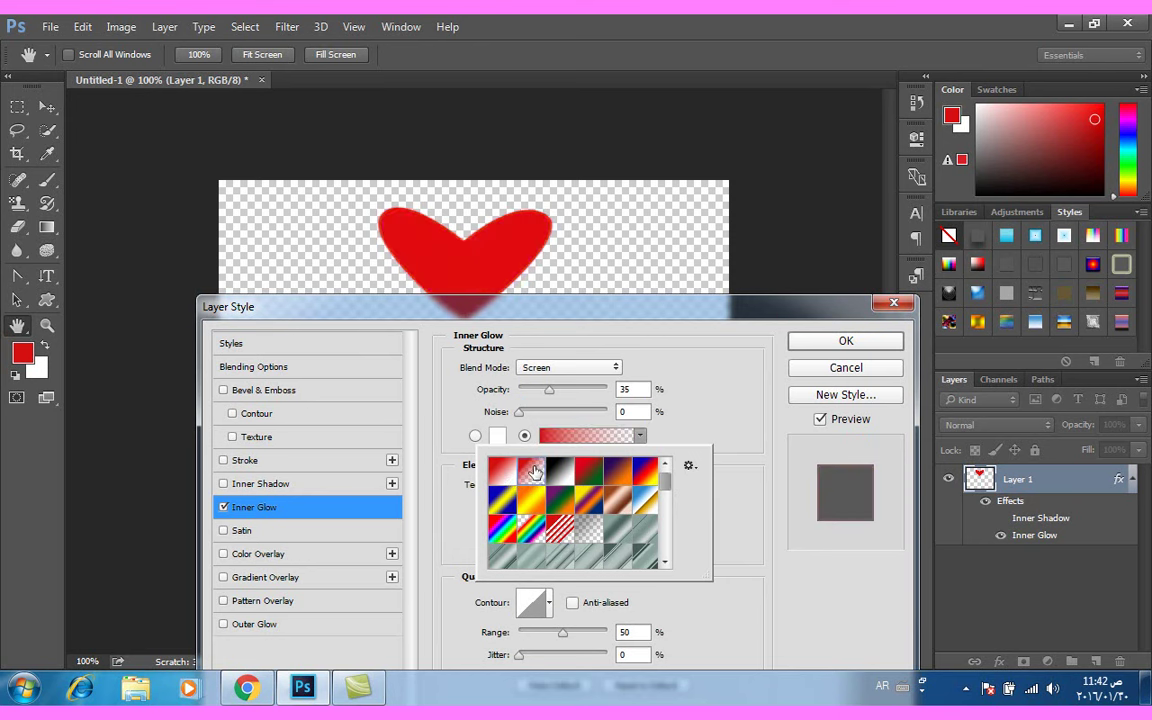
left_click(591, 476)
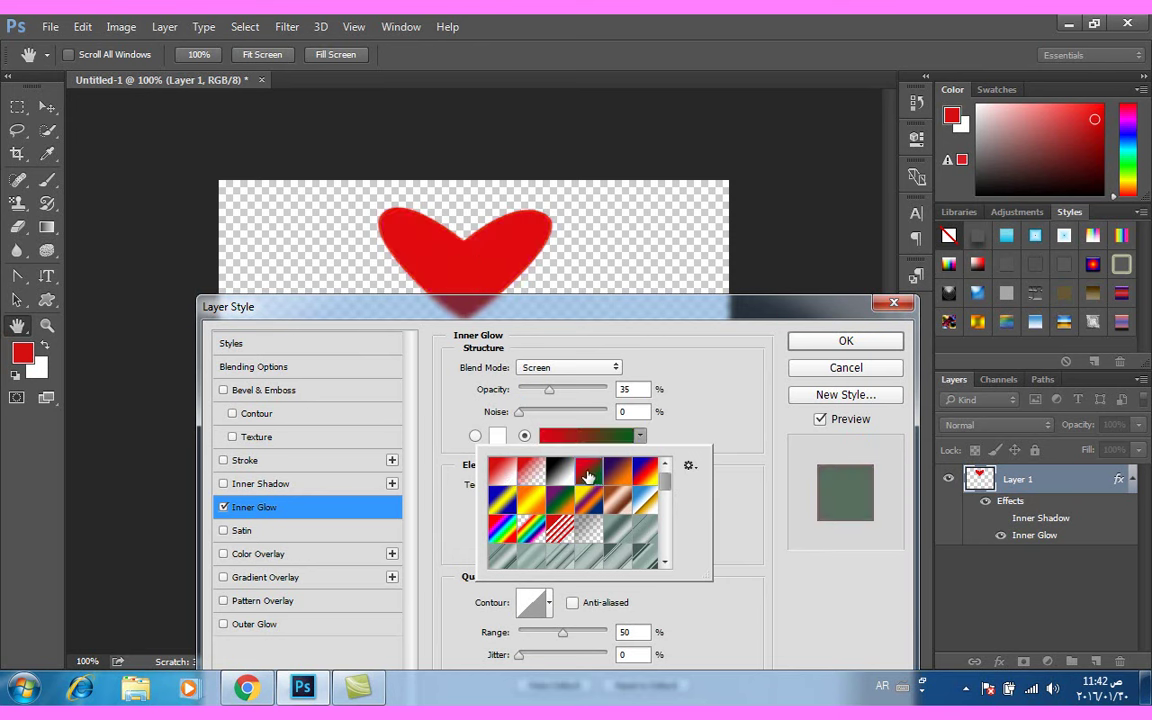
left_click(502, 500)
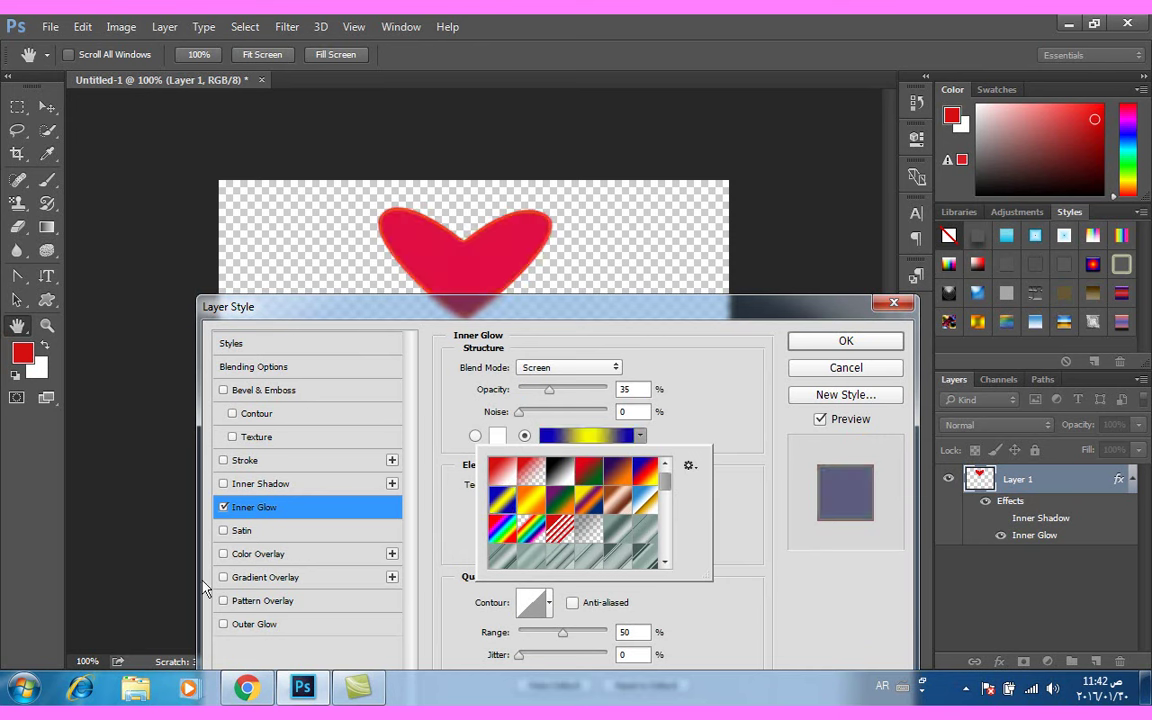
- Add a Satin effect, leave Color and Gradient Overlay off, and apply the effects
left_click(222, 531)
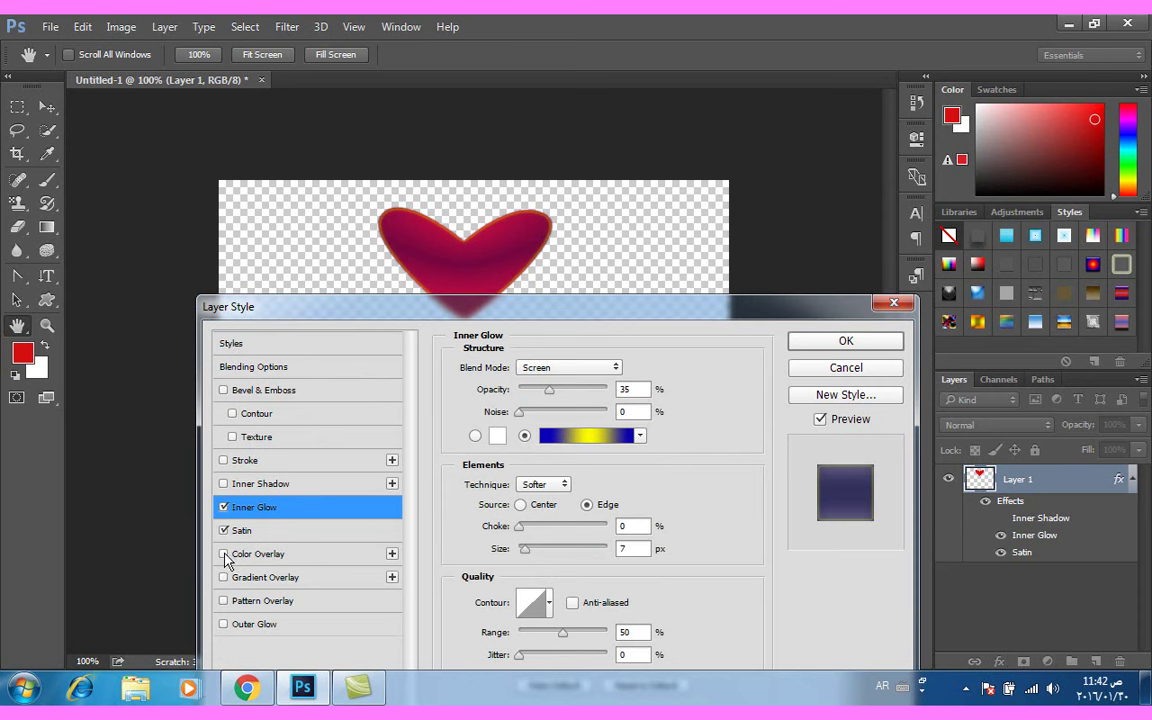
left_click(224, 554)
left_click(224, 577)
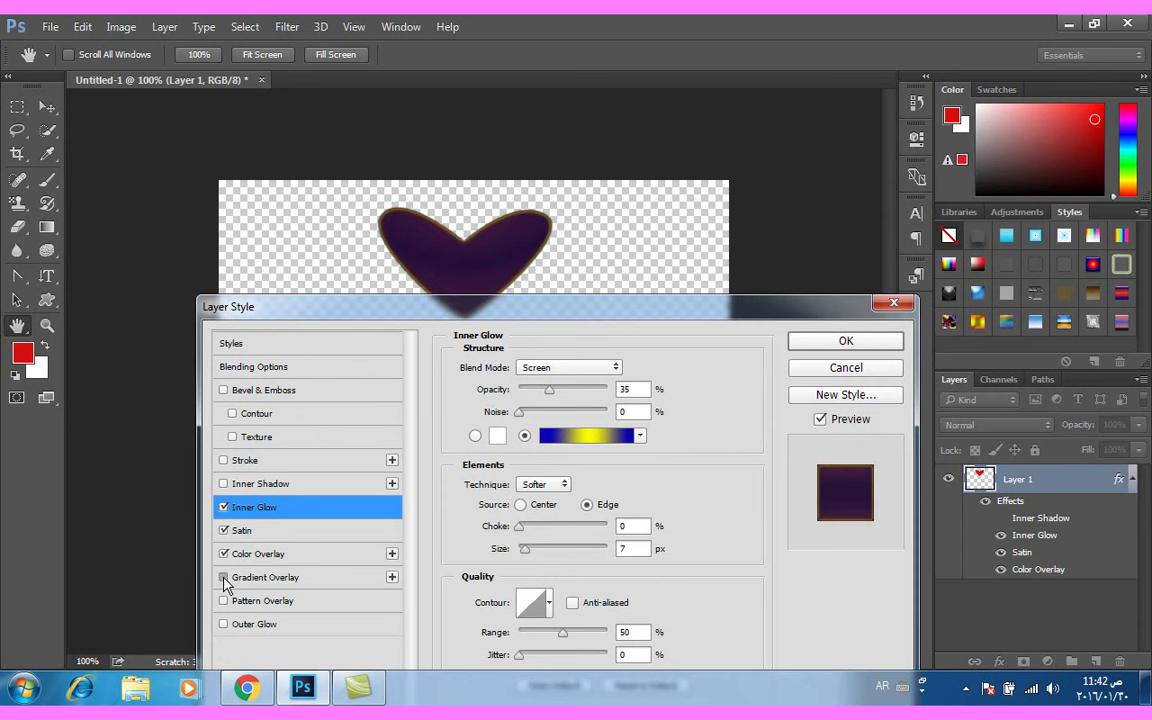
left_click(228, 554)
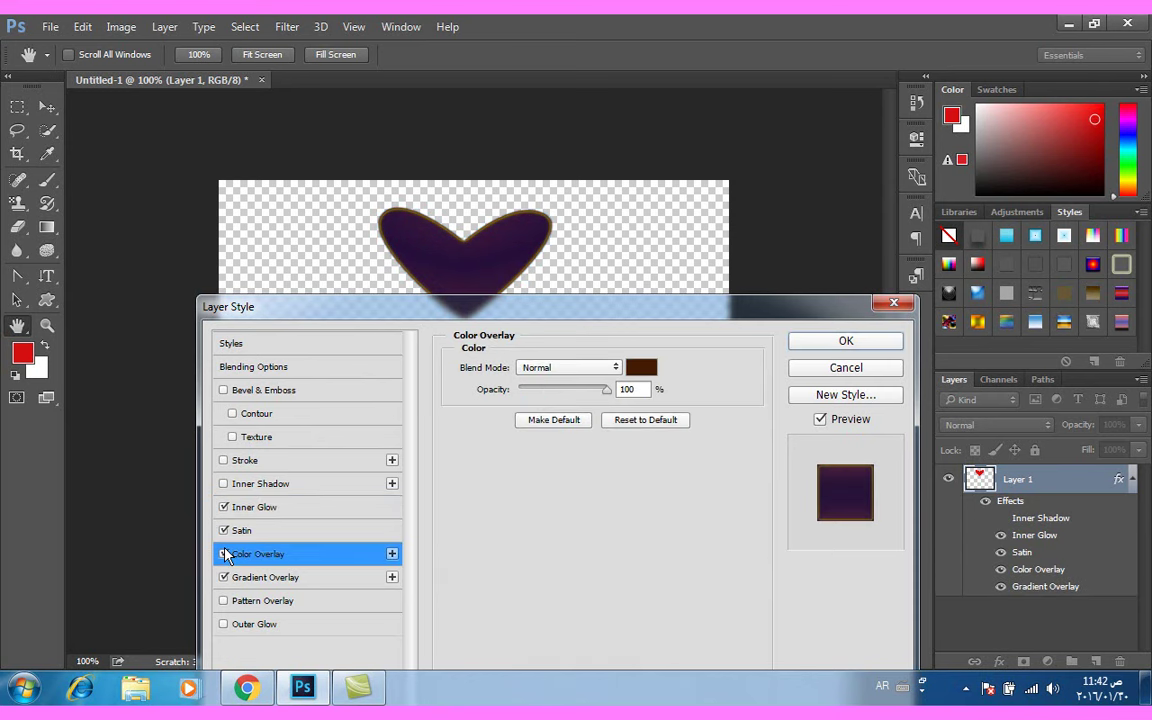
left_click(224, 556)
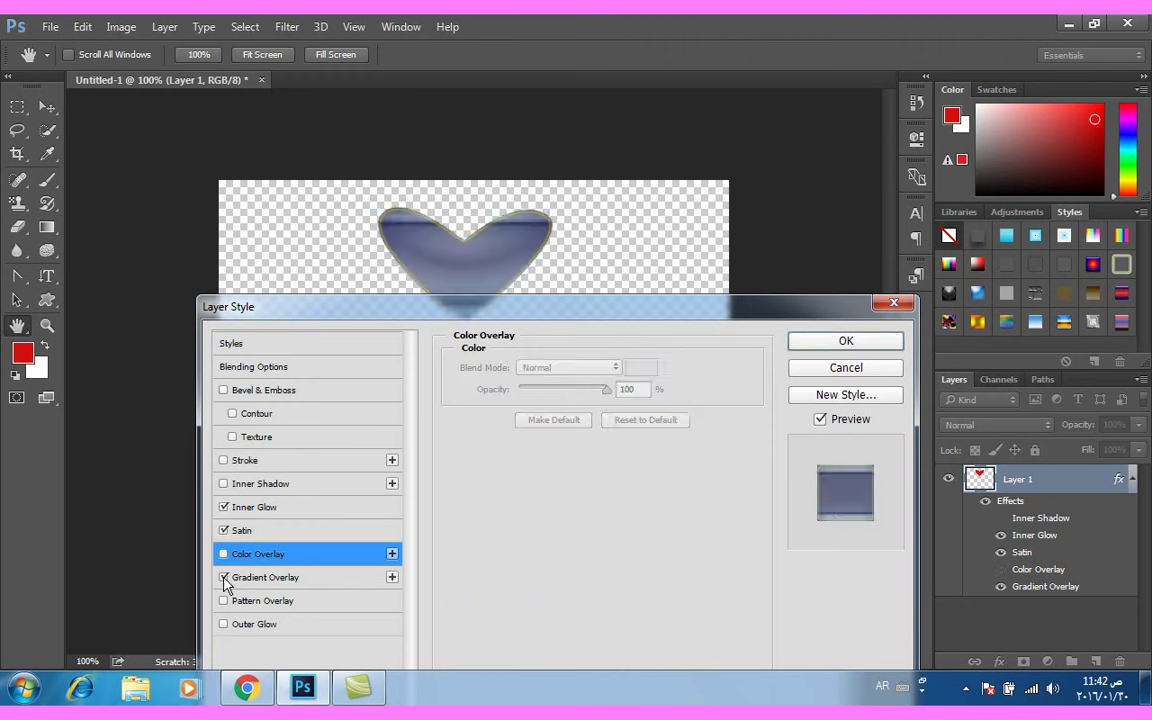
left_click(224, 578)
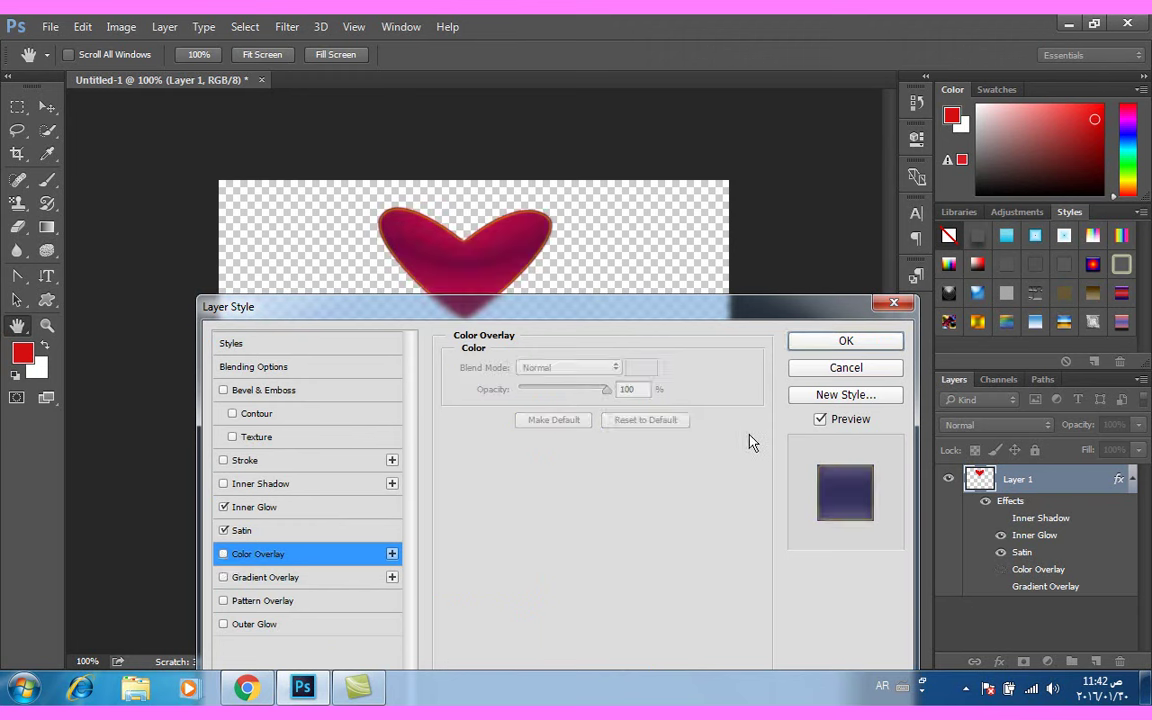
left_click(845, 343)
- Drag the magenta heart layer into the canvas's top-right corner with the Move tool
key("v")
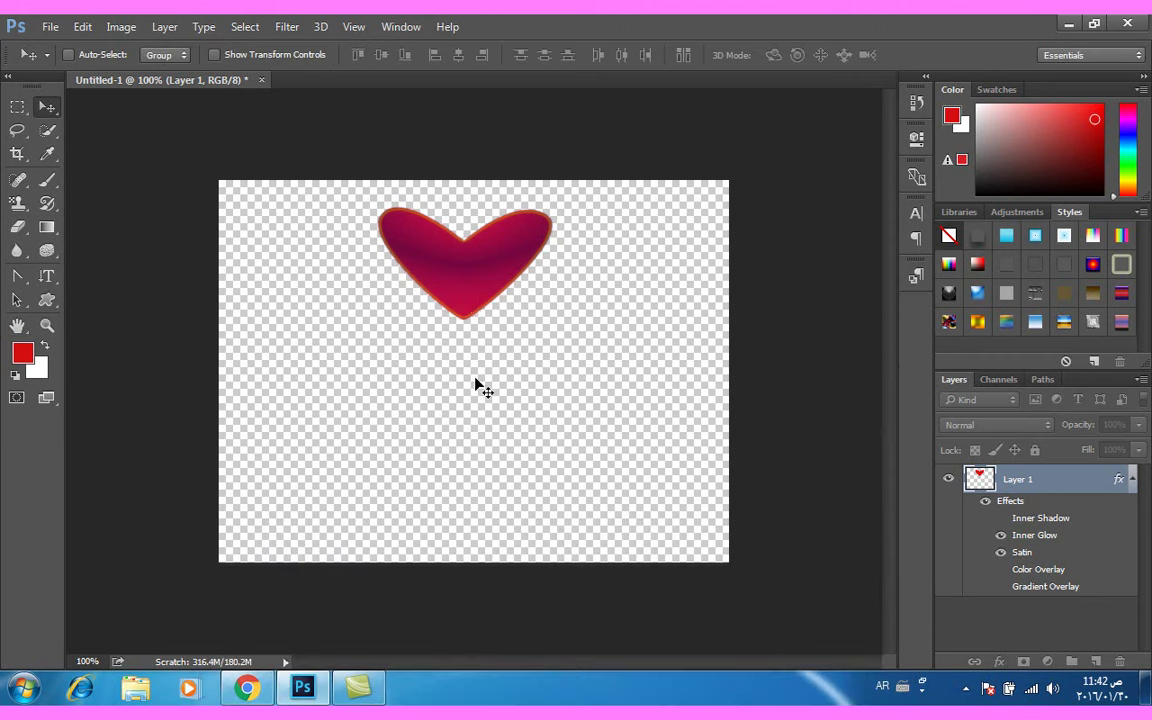
left_click_drag(537, 277, 634, 279)
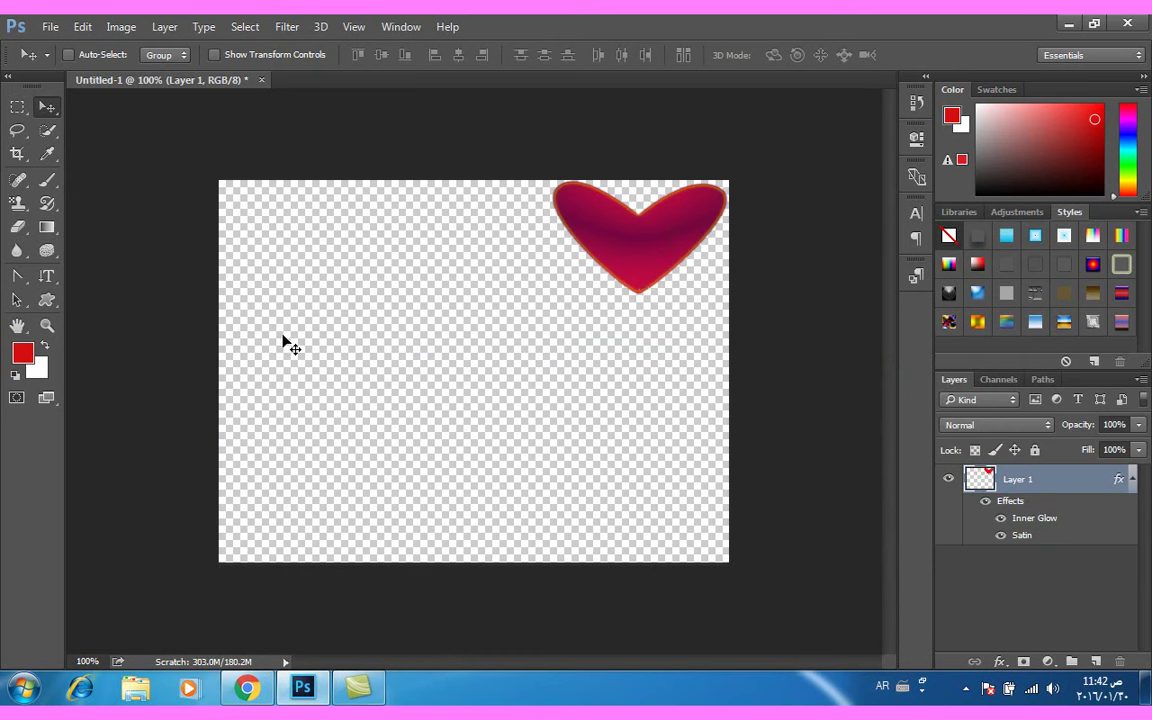
- Select the standard Pen Tool for drawing paths
left_click(18, 280)
right_click(18, 280)
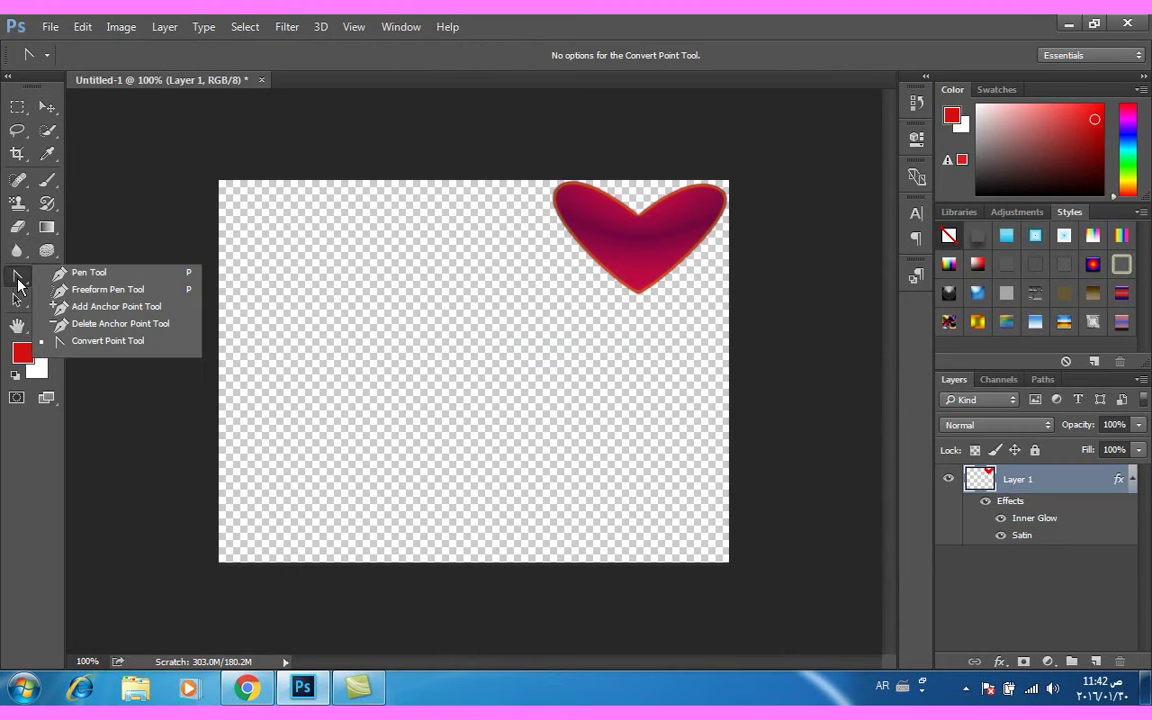
left_click(78, 249)
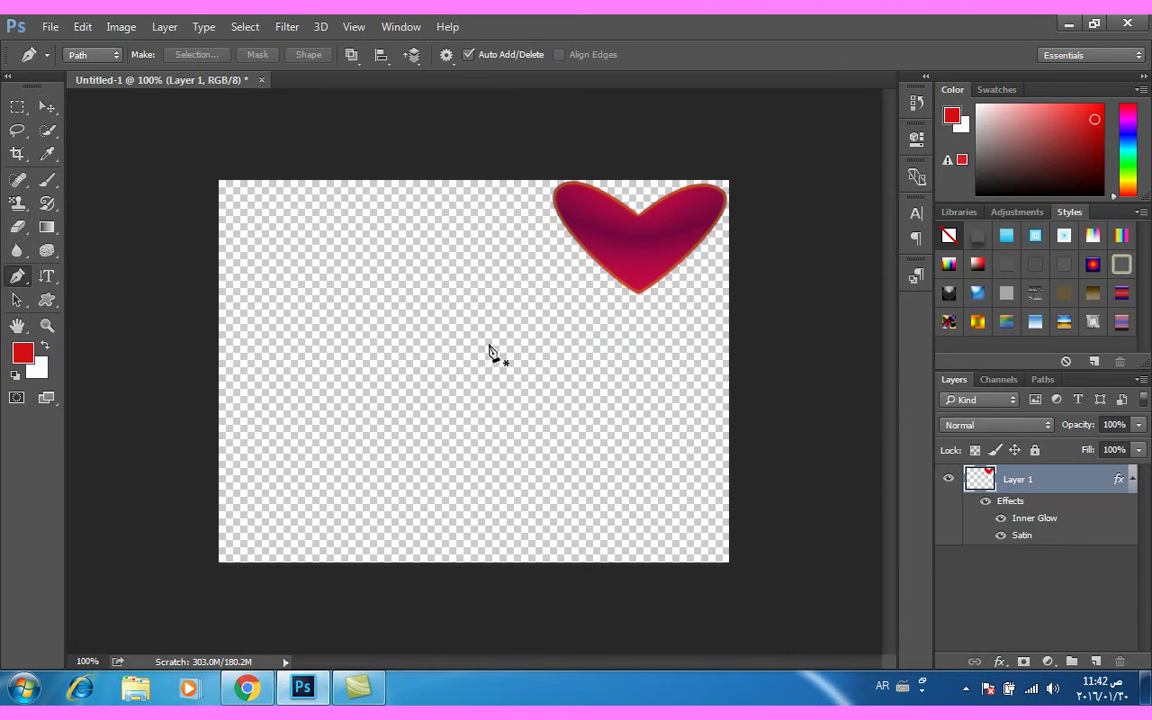
- Show the grid and place the first path anchor near the canvas centre
left_click(354, 27)
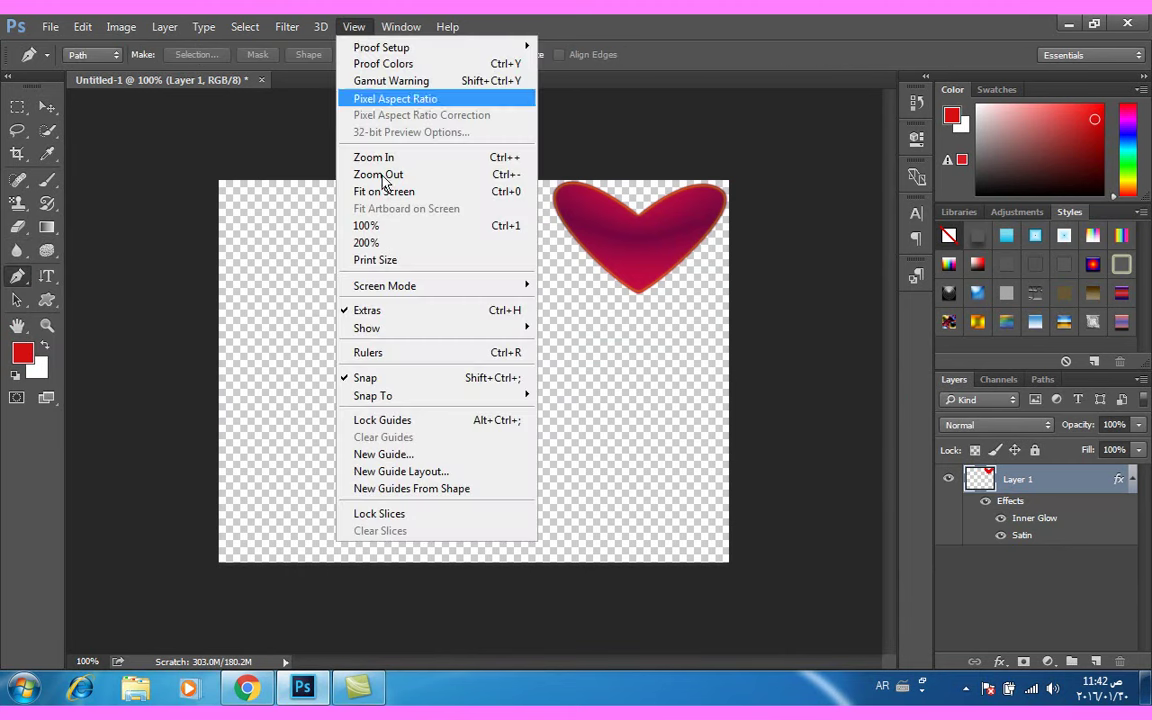
mouse_move(367, 328)
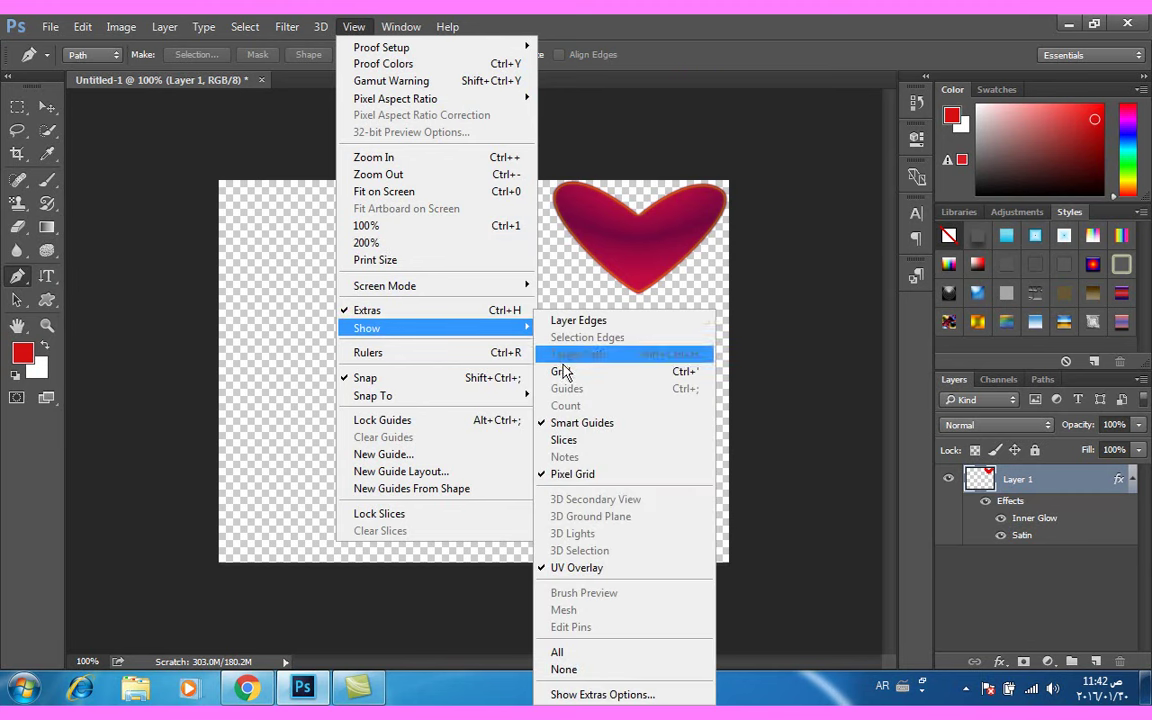
left_click(560, 372)
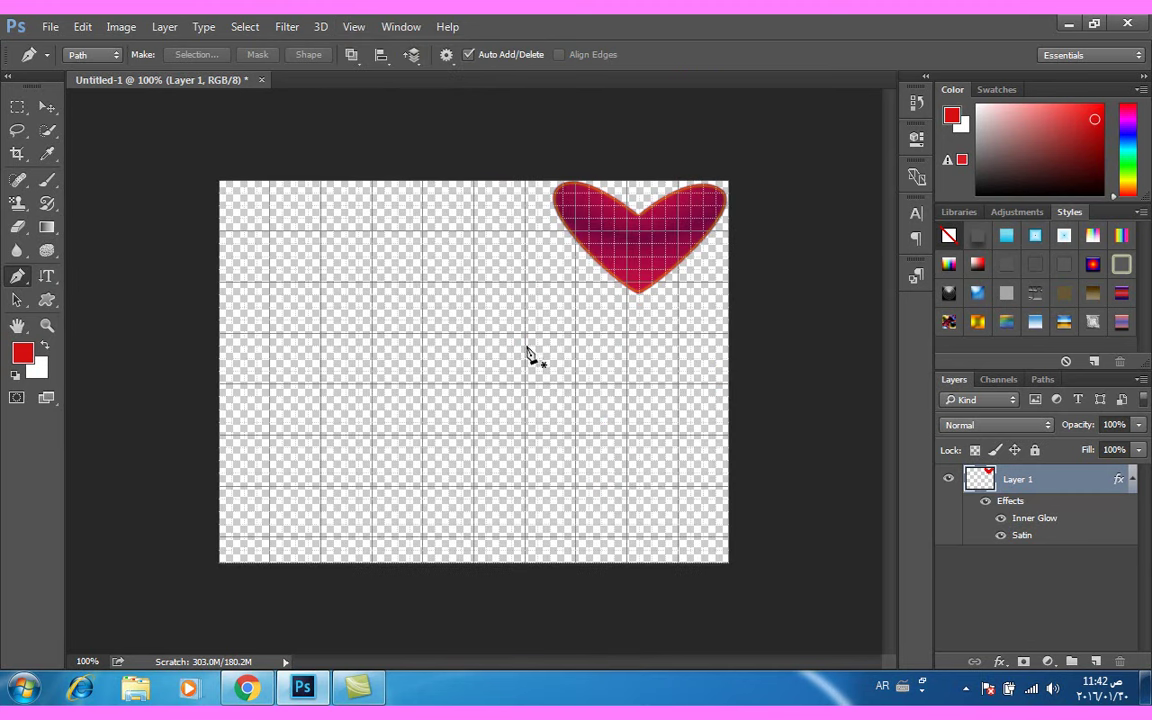
left_click(524, 333)
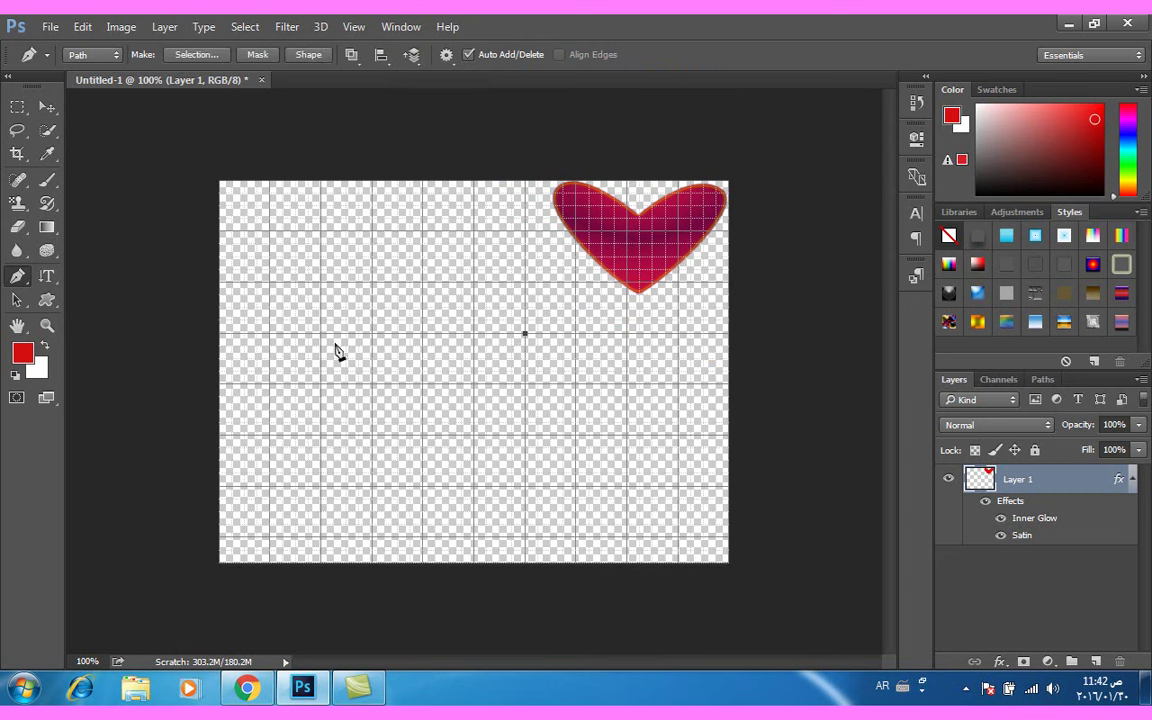
- Click three more corners and close the path back at its start, forming a rectangle
left_click(320, 333)
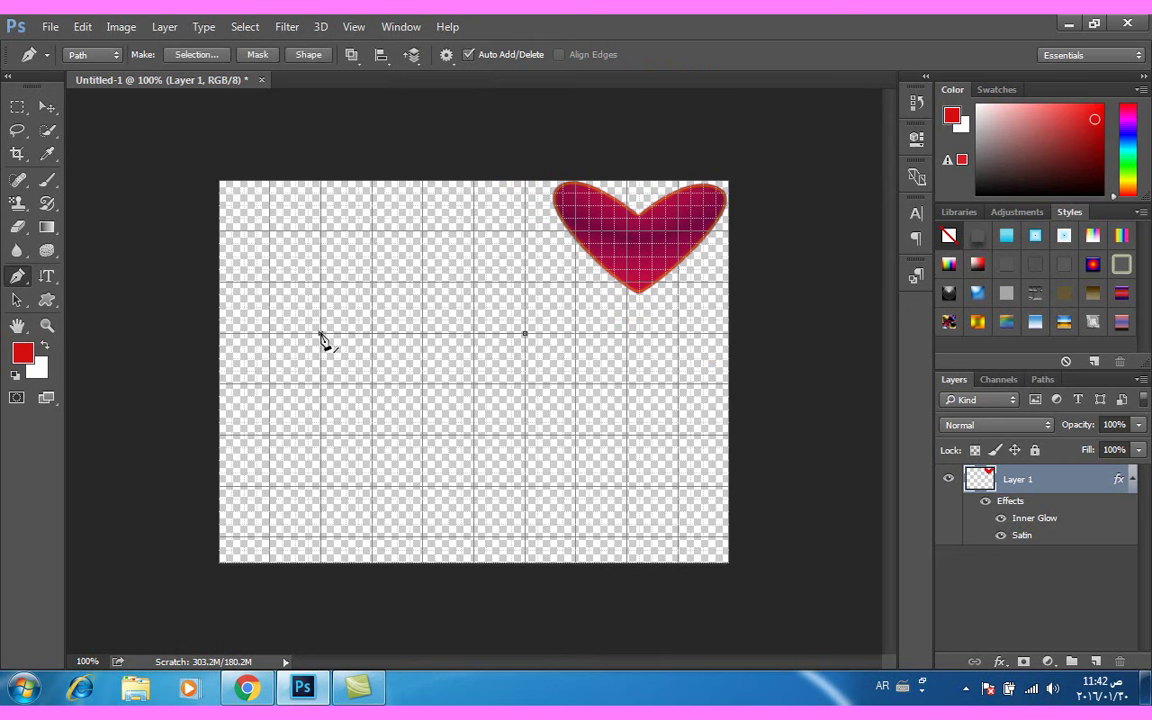
left_click(320, 435)
left_click(524, 435)
left_click(524, 333)
- Curve the bottom-right and top-left corners with the Convert Point Tool
right_click(14, 280)
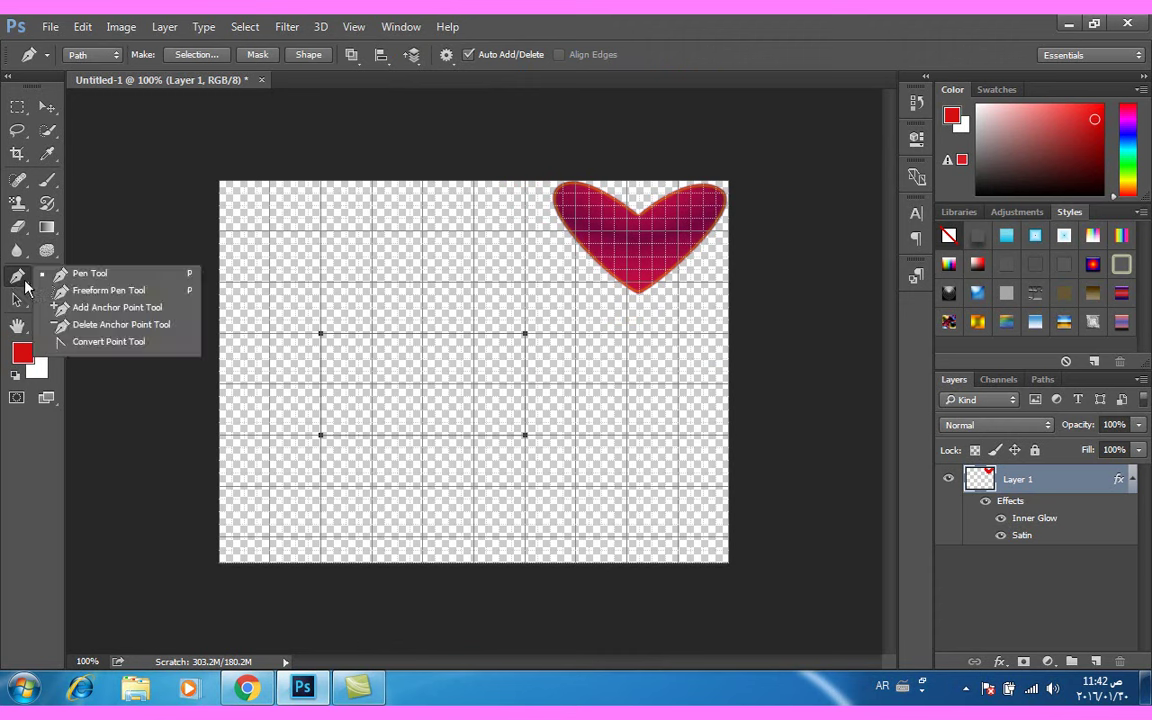
left_click(97, 343)
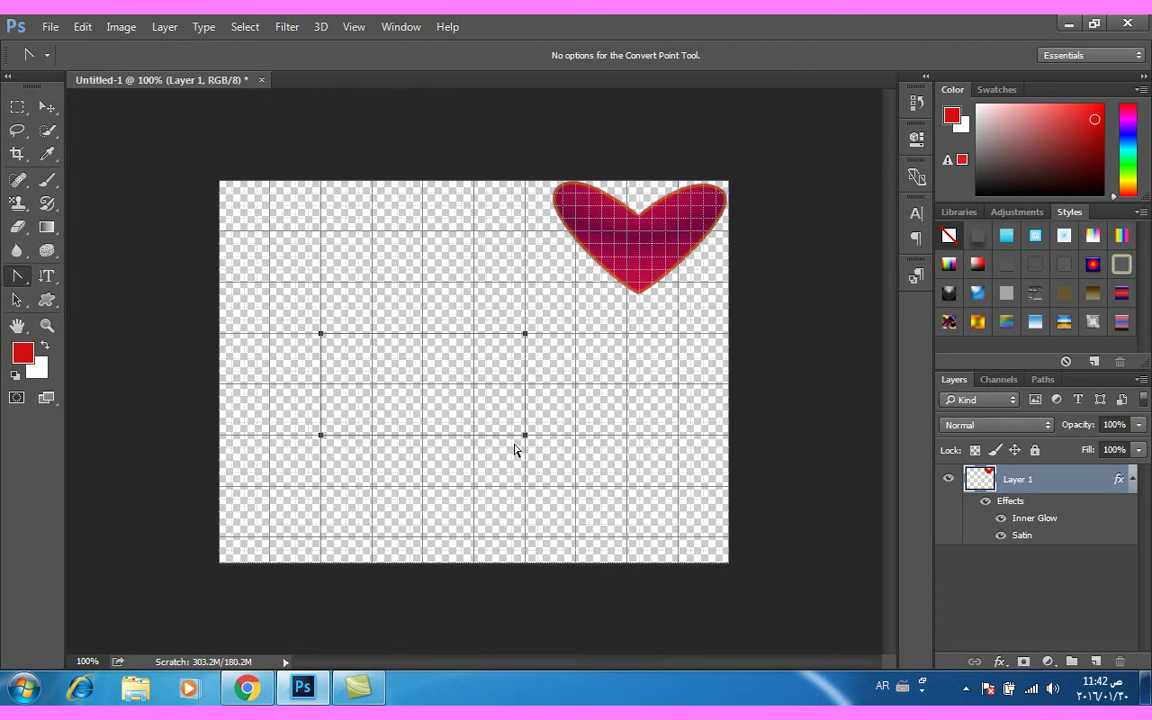
left_click_drag(524, 434, 510, 400)
left_click_drag(320, 334, 332, 312)
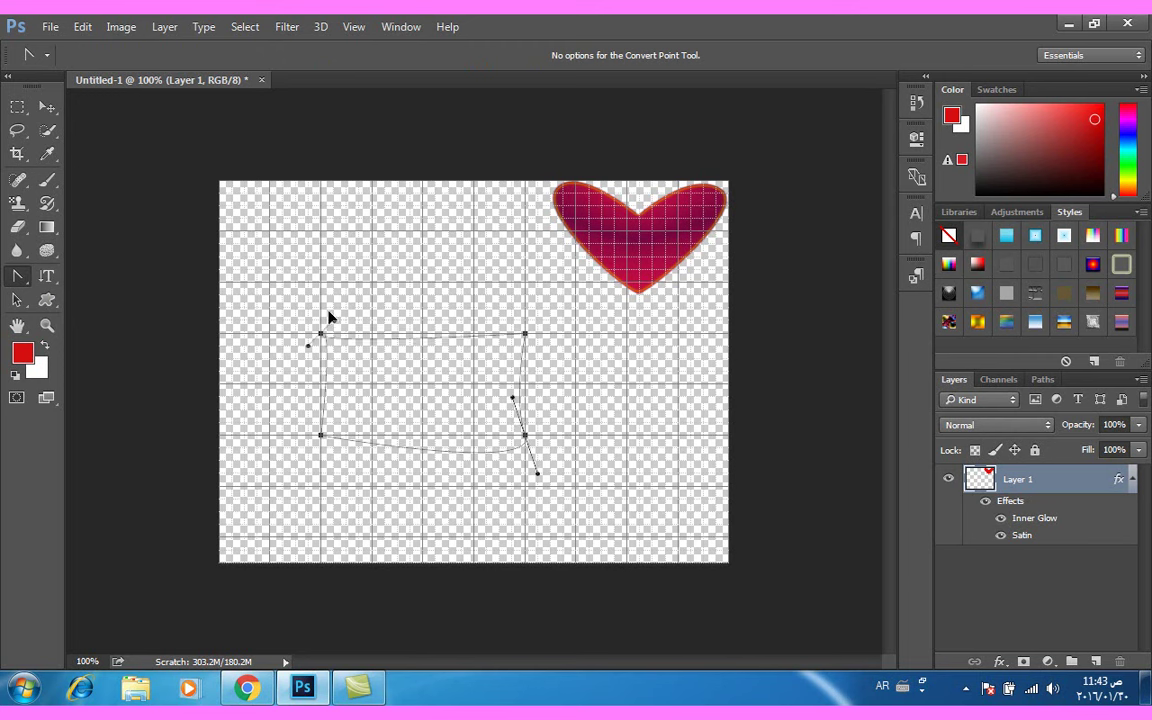
- Add anchor points at the middle of the path's top and bottom edges
right_click(20, 285)
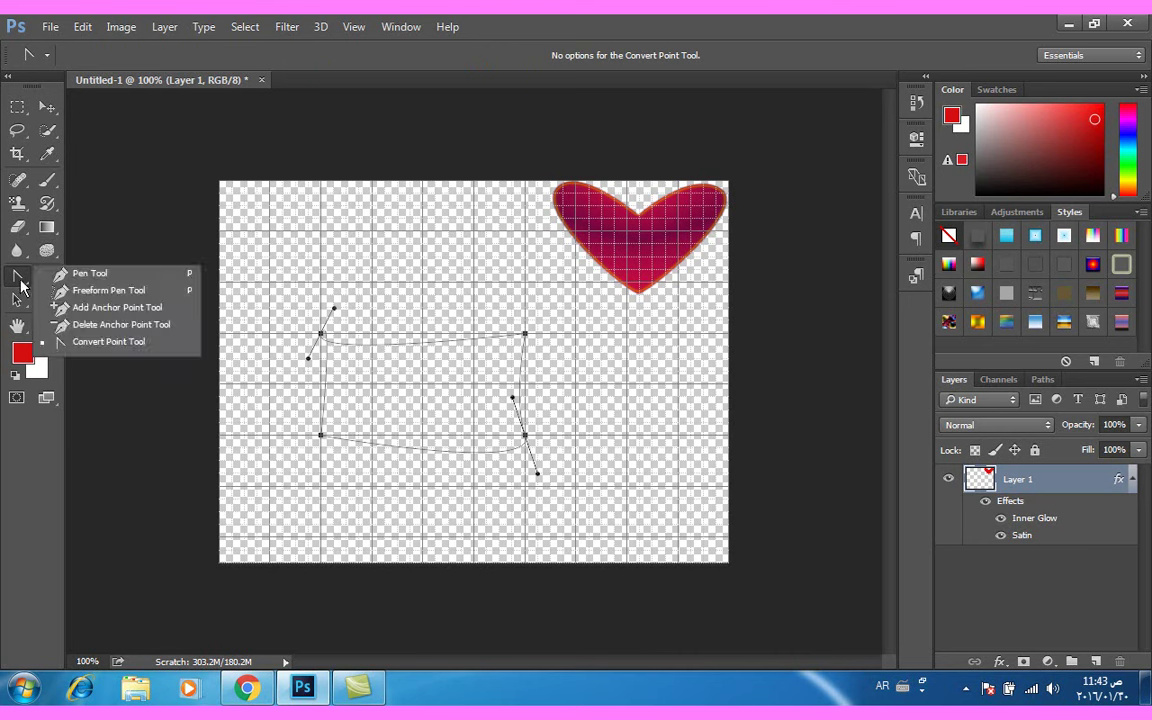
left_click(100, 308)
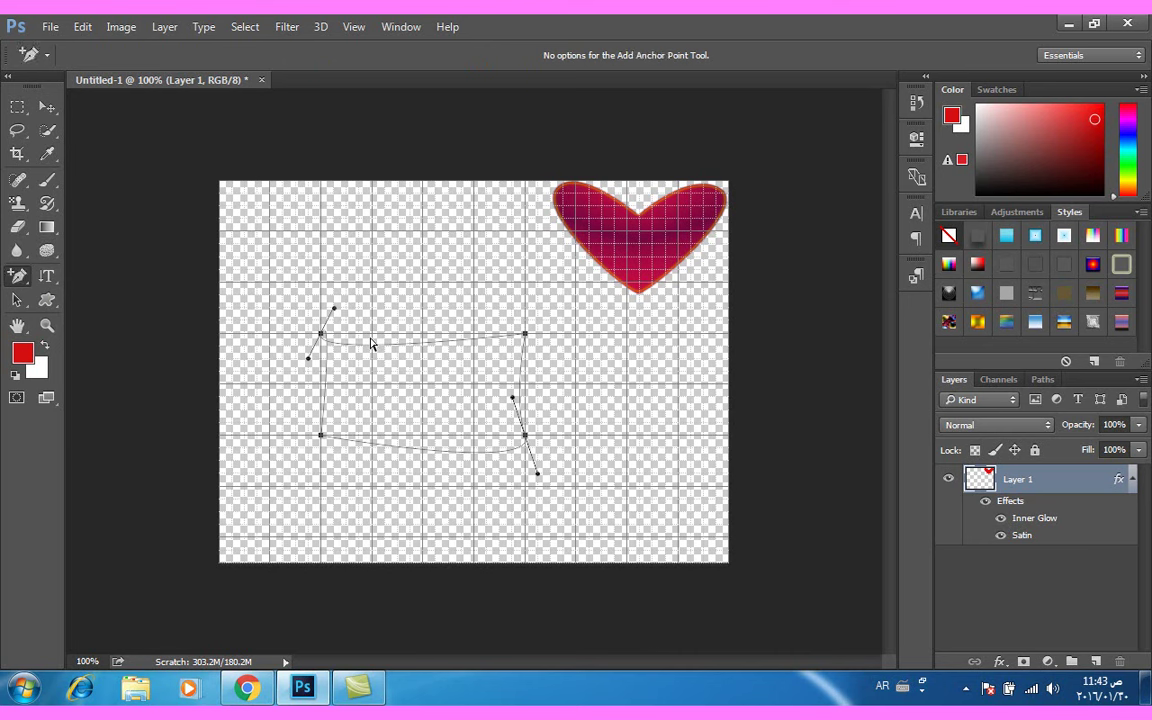
left_click(409, 345)
left_click(428, 452)
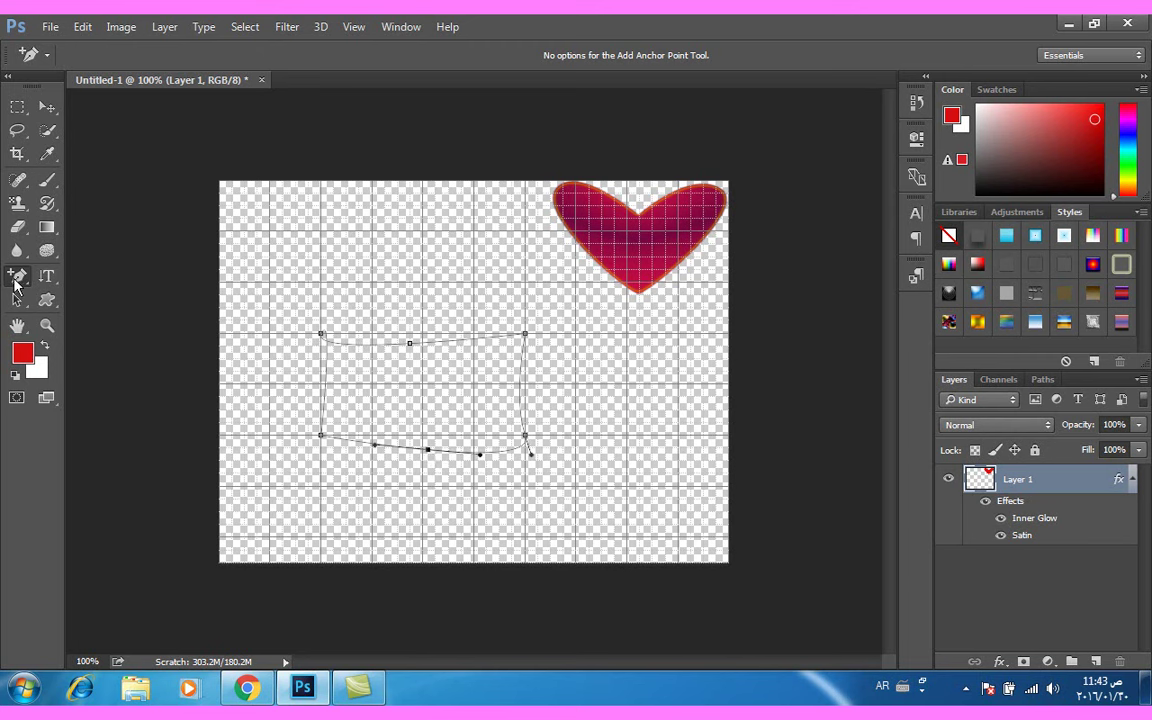
- Drag curve handles from the new top and bottom anchors to make both edges wavy
right_click(16, 278)
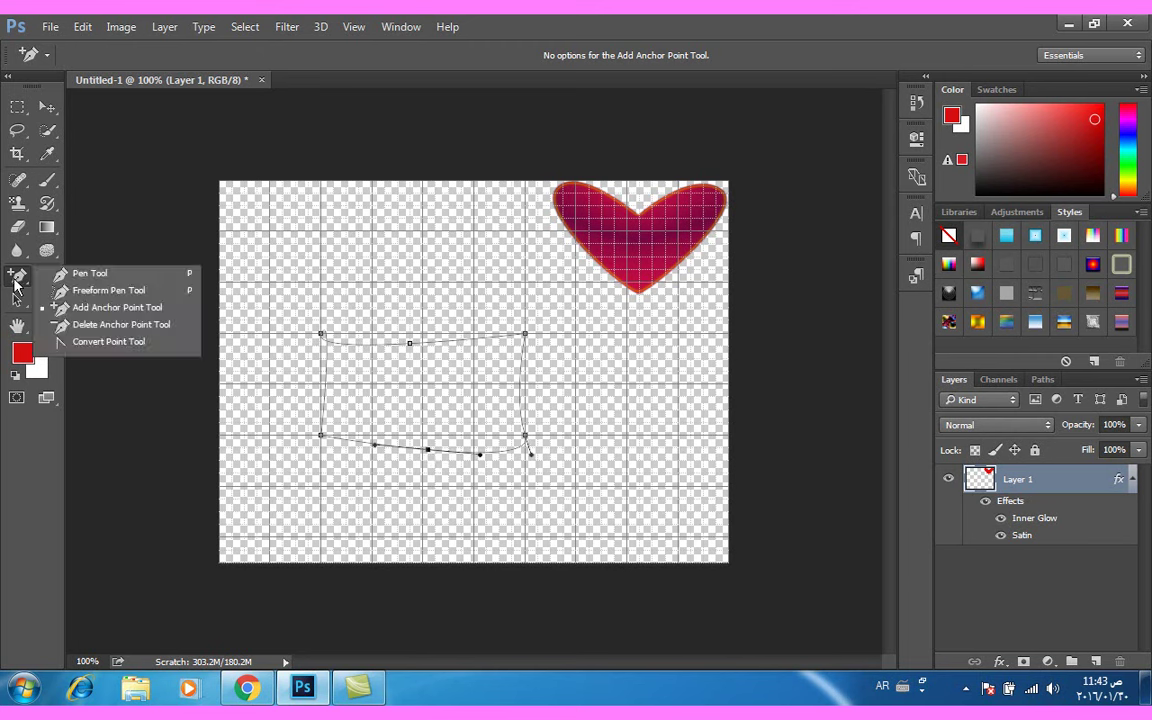
left_click(117, 343)
left_click_drag(410, 343, 410, 311)
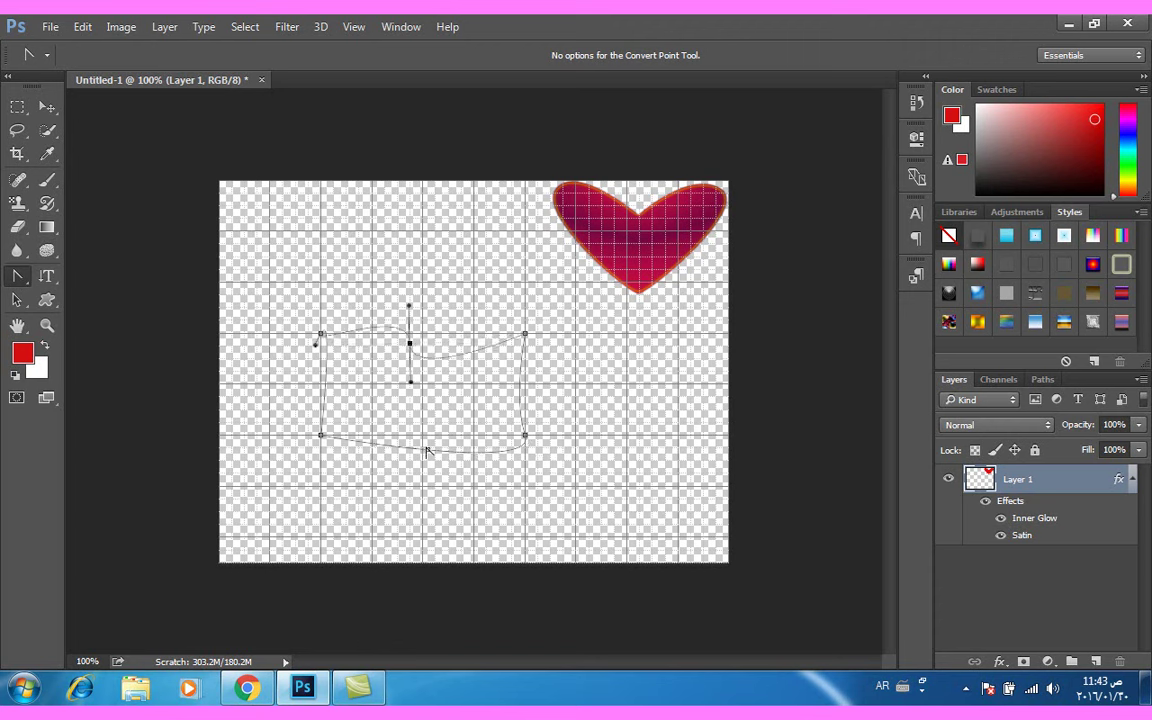
left_click_drag(427, 451, 408, 458)
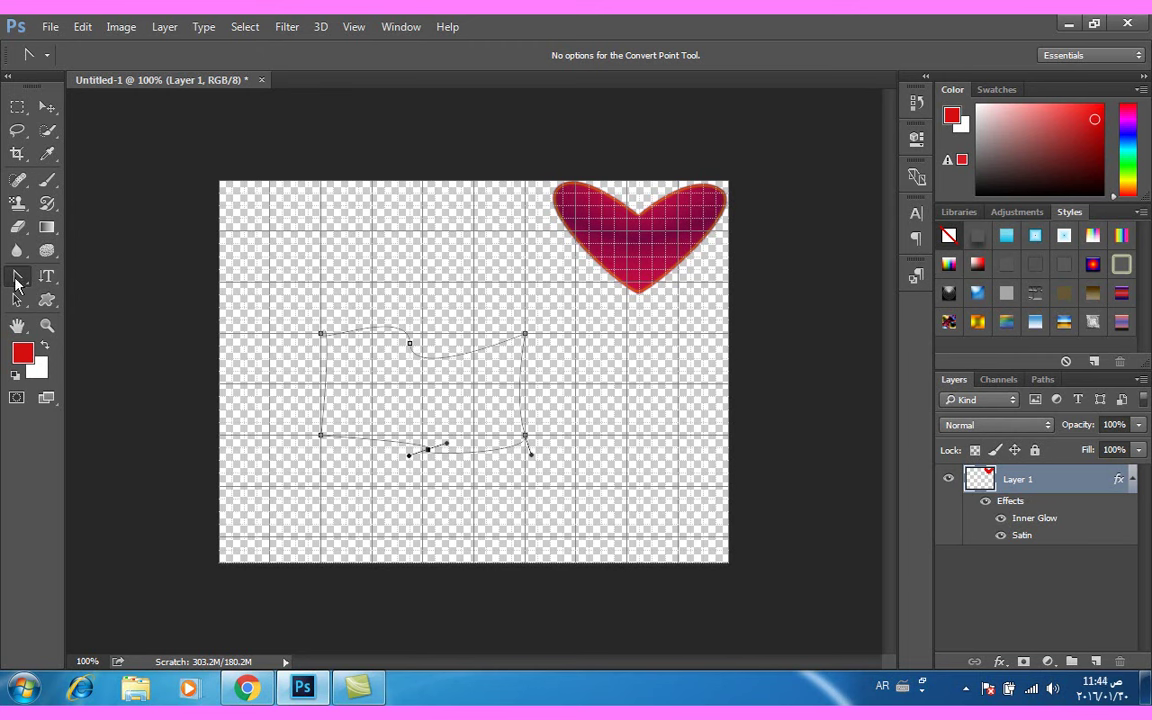
right_click(17, 280)
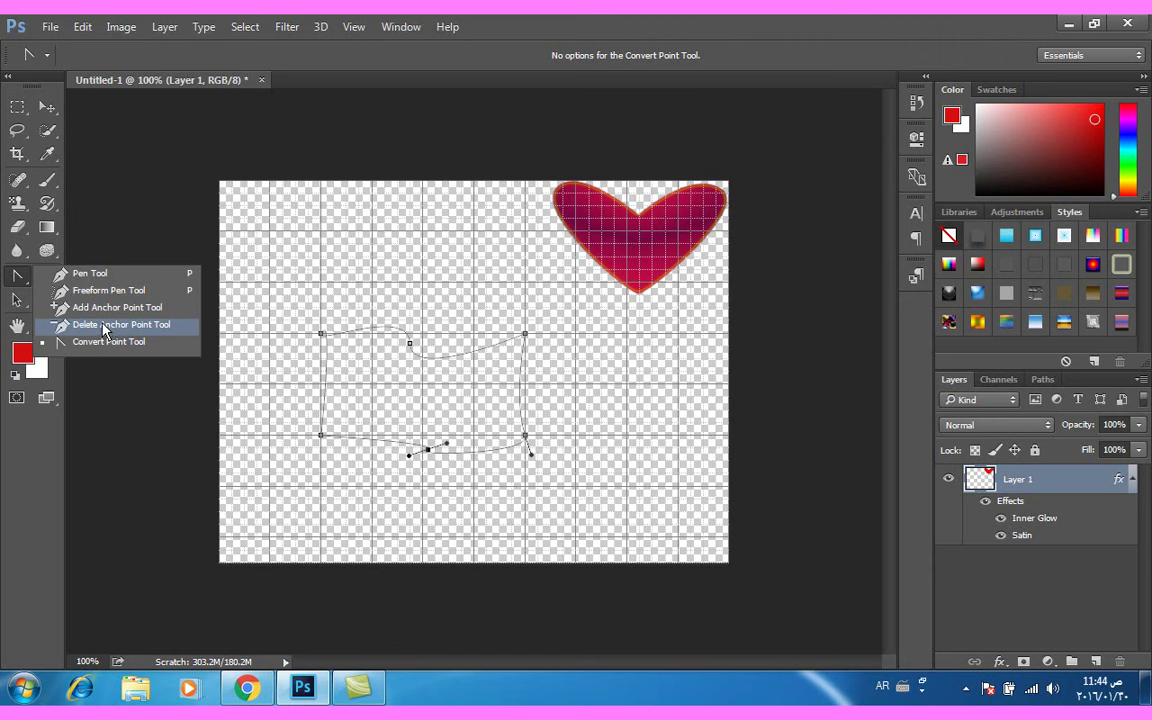
- Delete the extra anchor point from the path's top edge
left_click(103, 328)
left_click(411, 345)
left_click(411, 345)
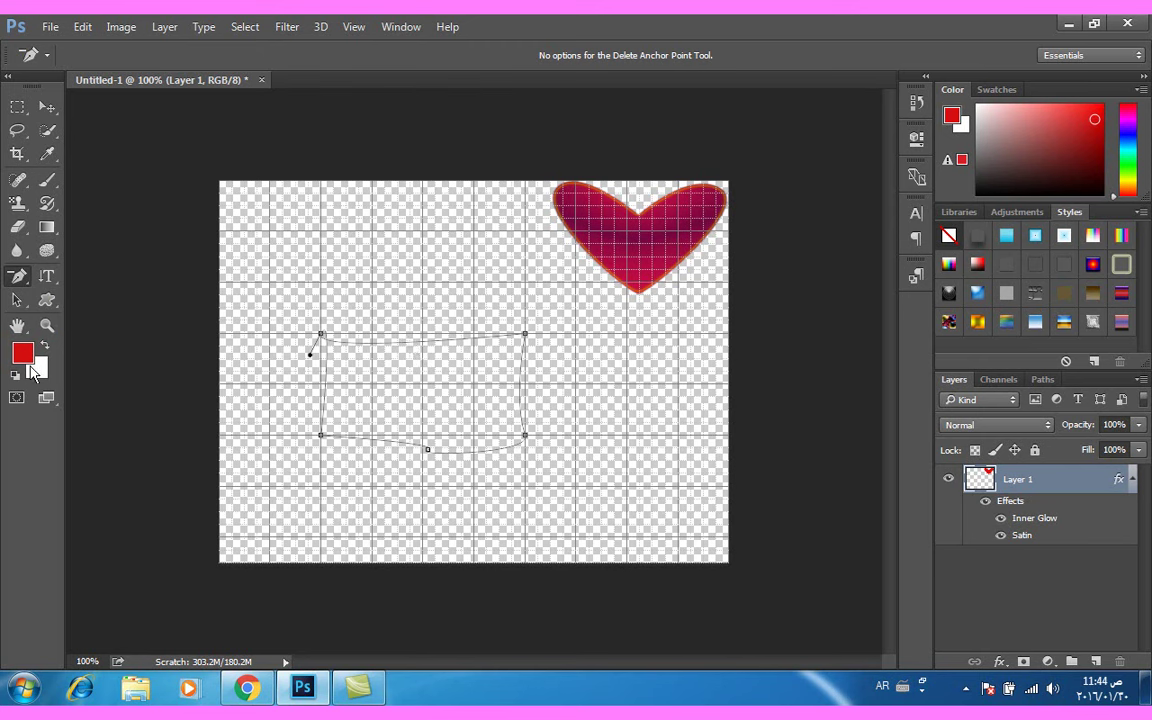
- Add a new anchor point on the path's left edge
right_click(16, 280)
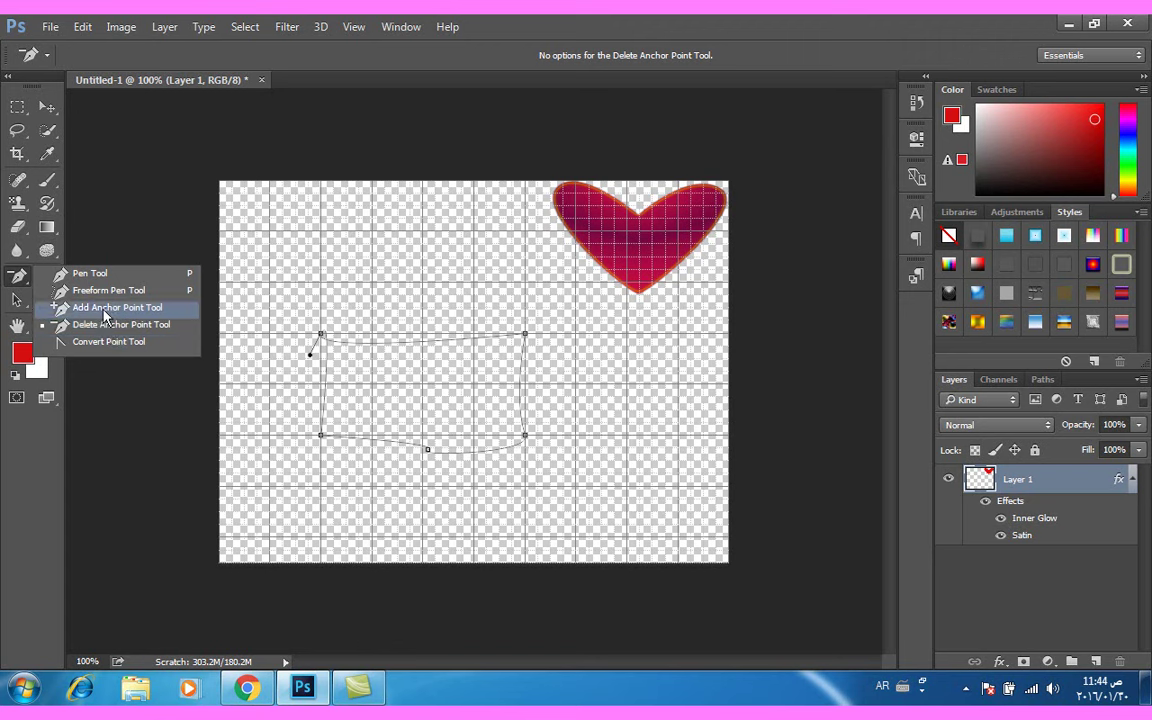
left_click(100, 306)
left_click(322, 386)
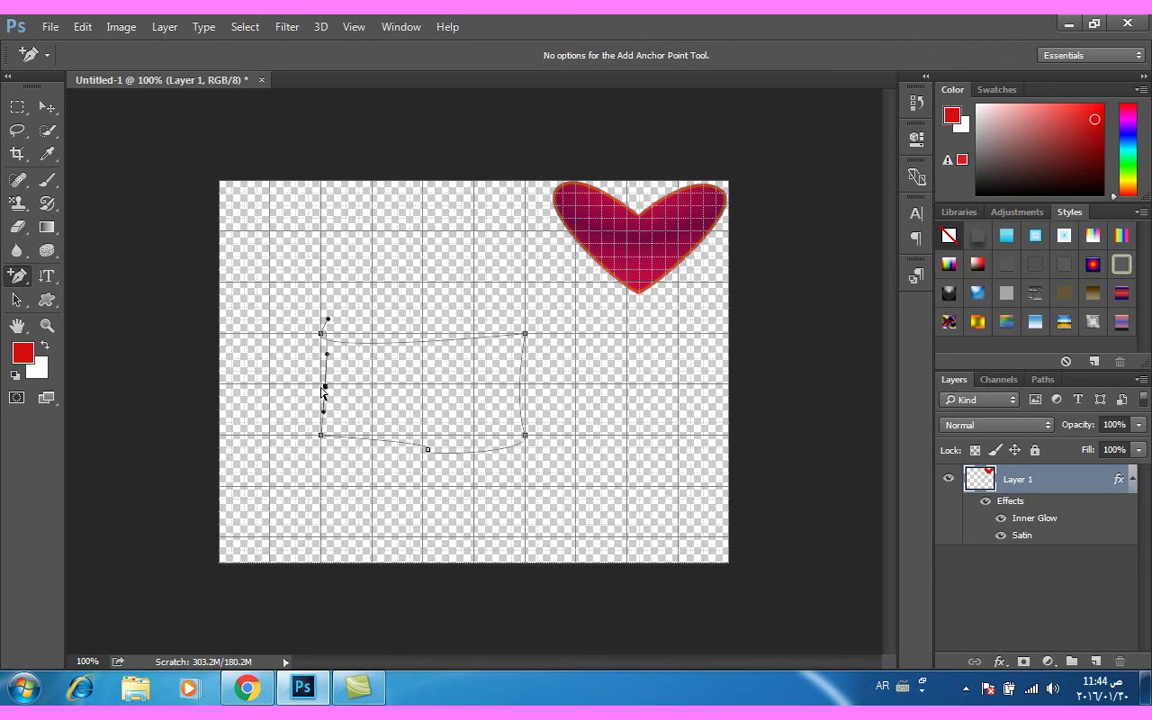
- Add a right-edge anchor and pull horizontal handles from it and the bottom-right corner
left_click(520, 390)
right_click(18, 276)
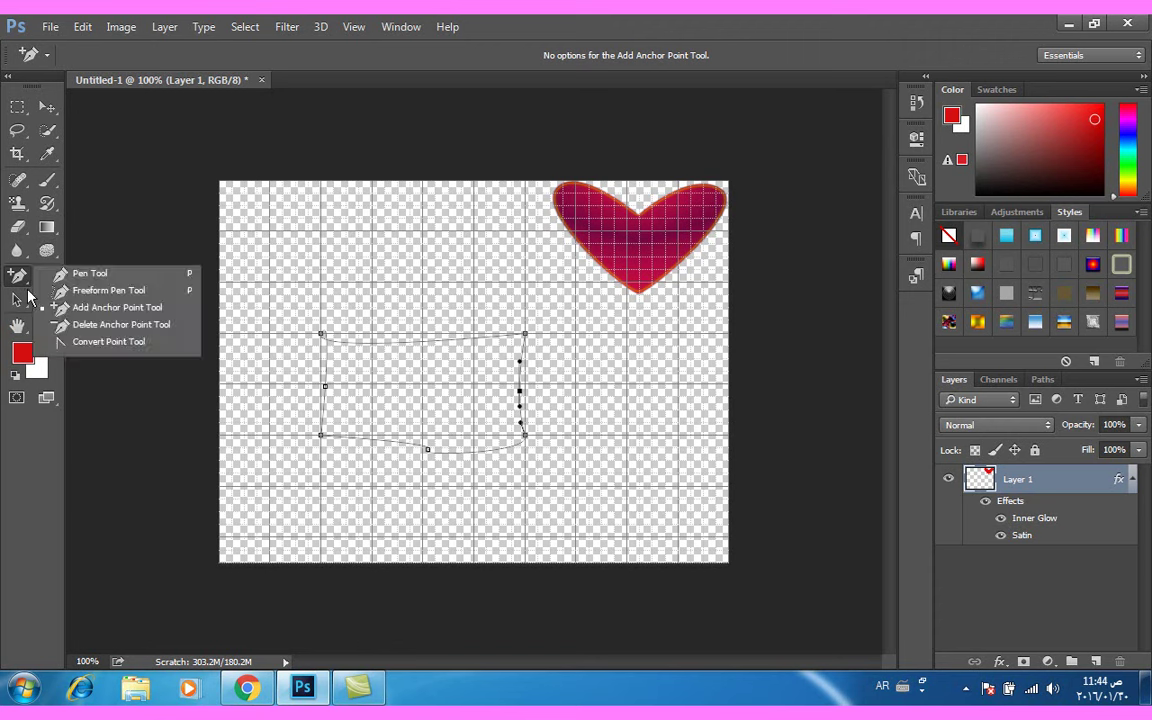
left_click(90, 341)
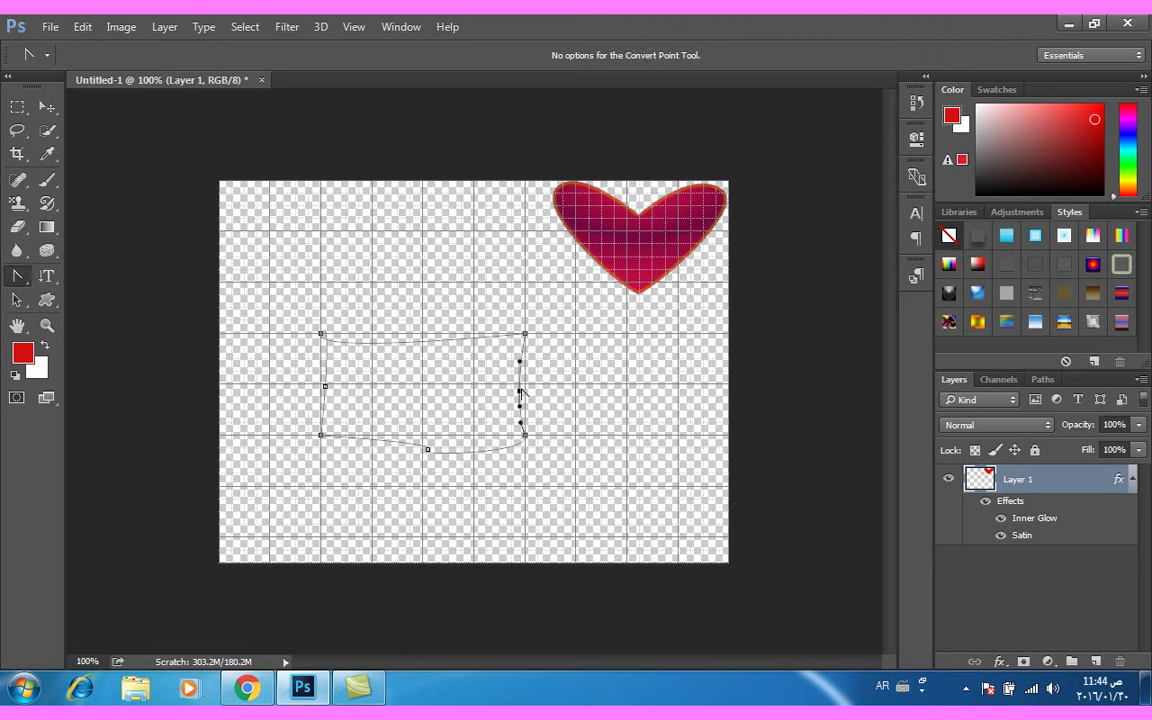
left_click_drag(520, 390, 640, 388)
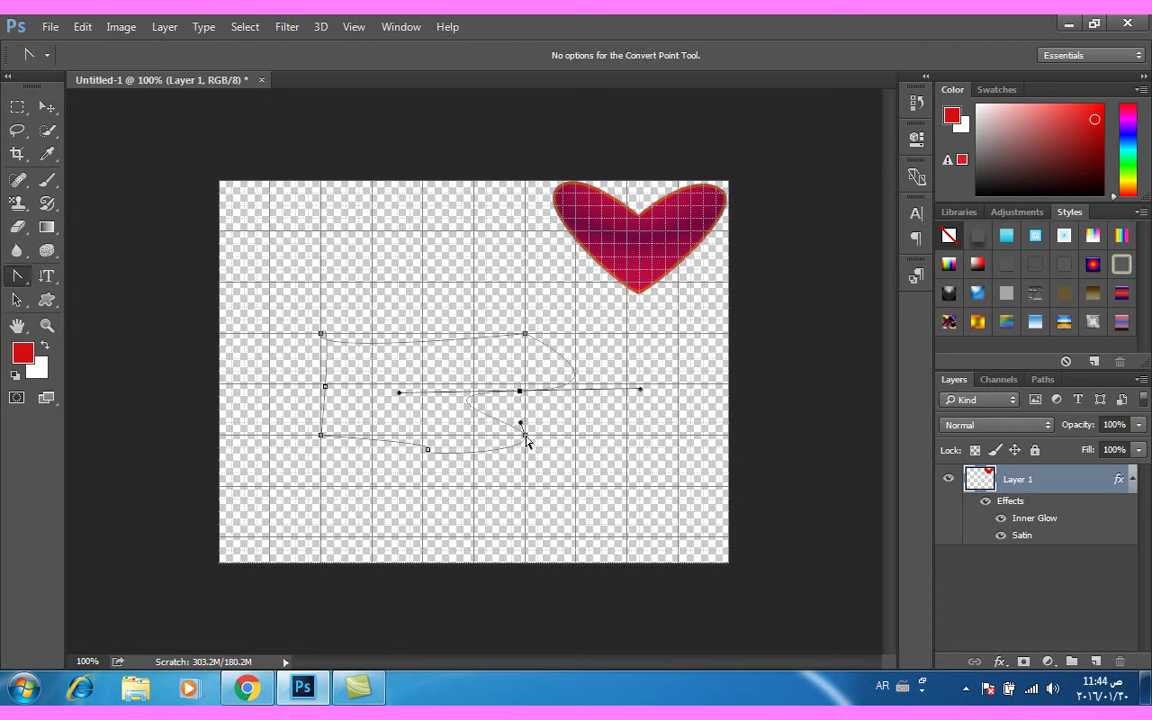
left_click_drag(526, 436, 569, 436)
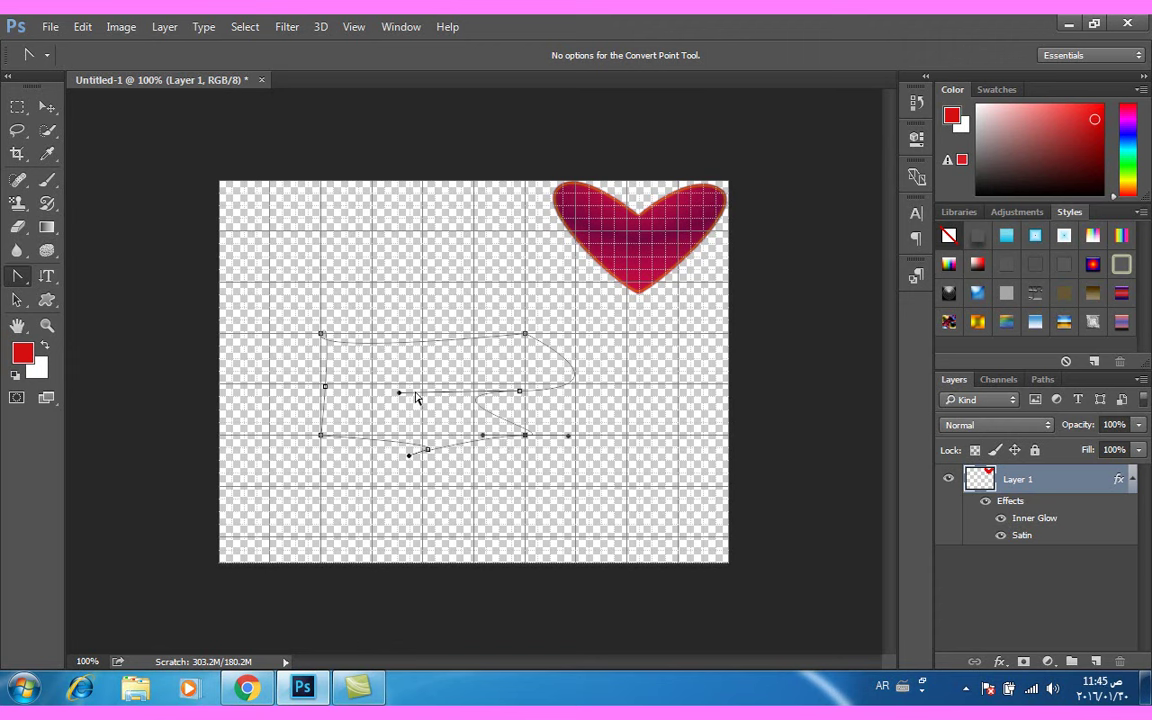
- Activate the Brush Tool with a 6 px brush tip from the presets
left_click(44, 186)
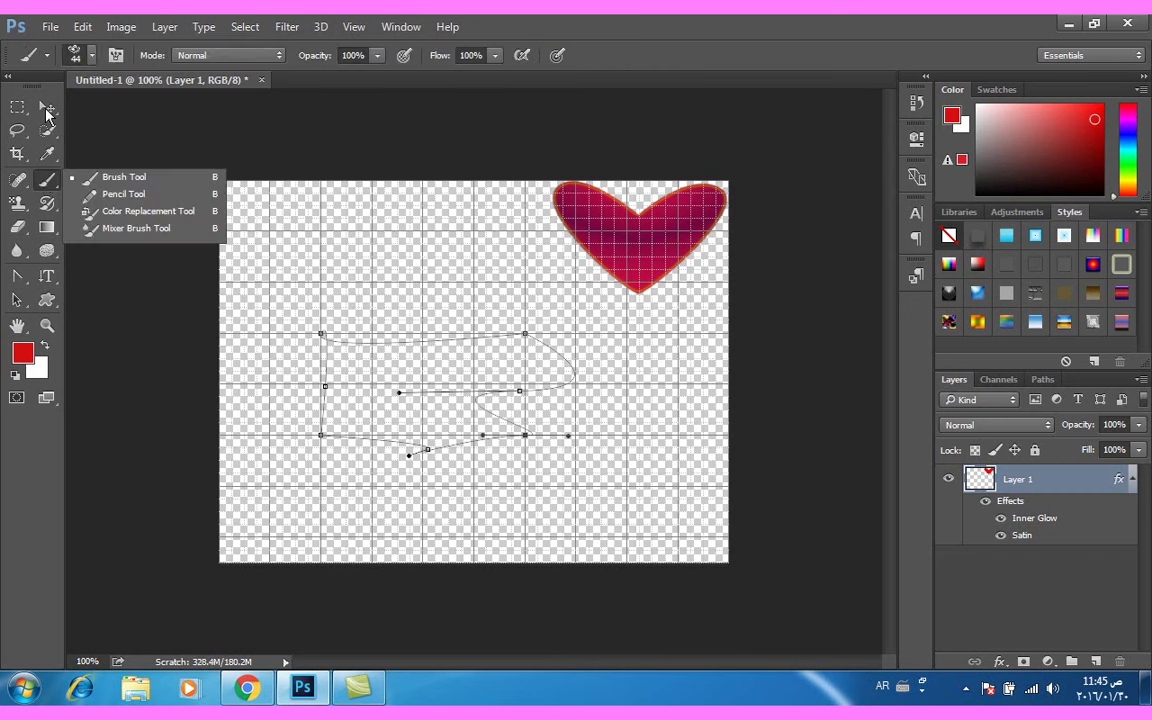
left_click(93, 57)
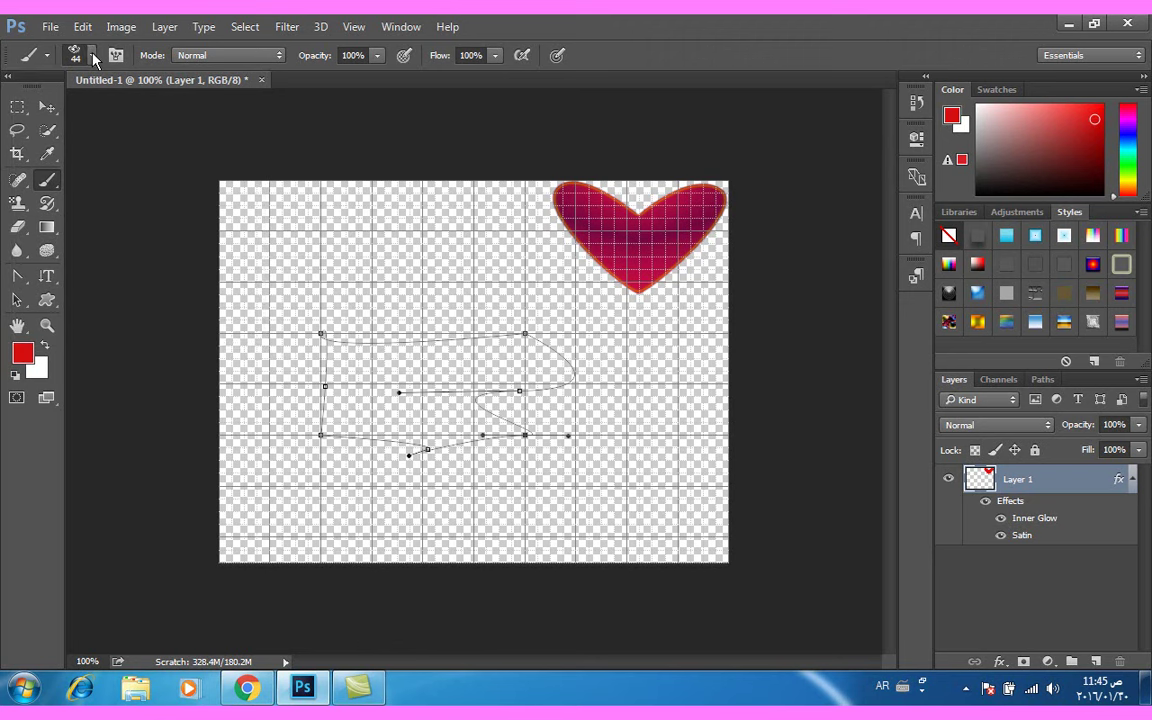
left_click(93, 56)
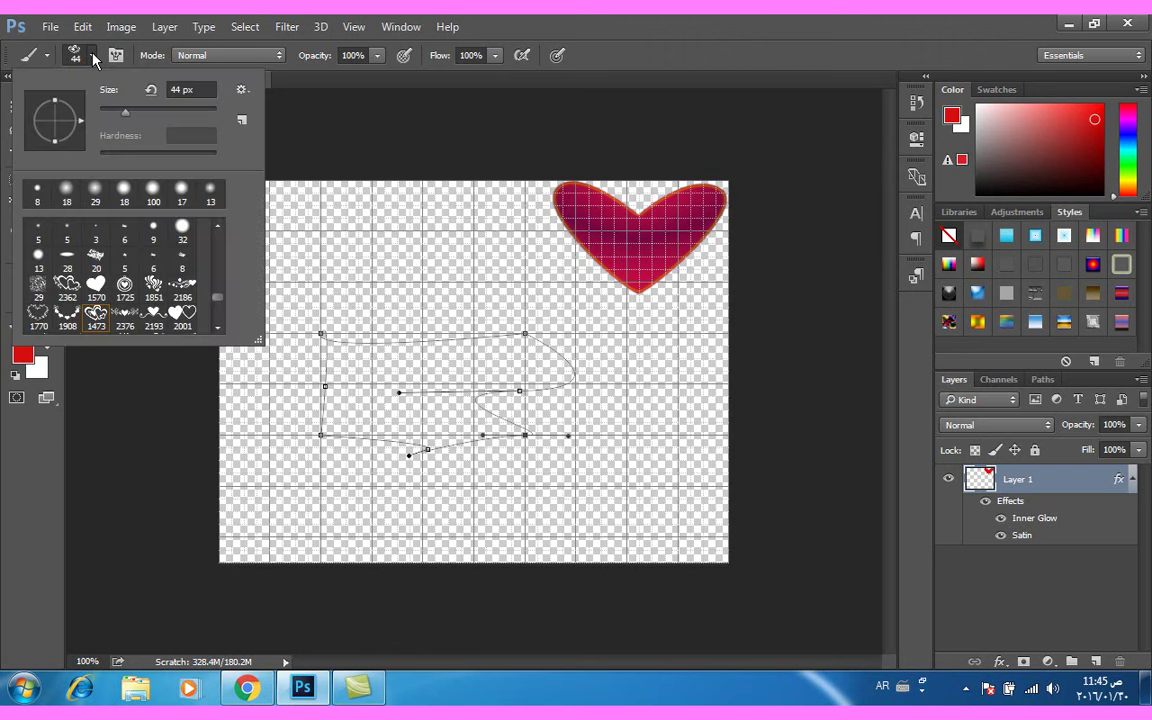
left_click(125, 234)
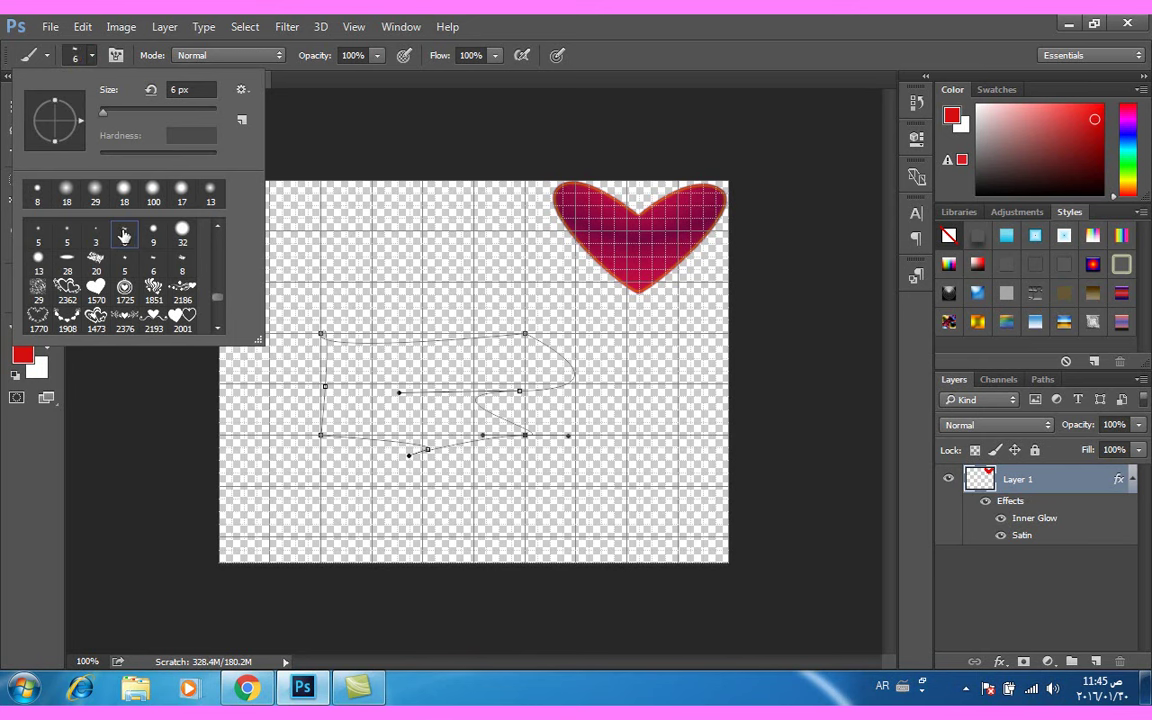
left_click(677, 47)
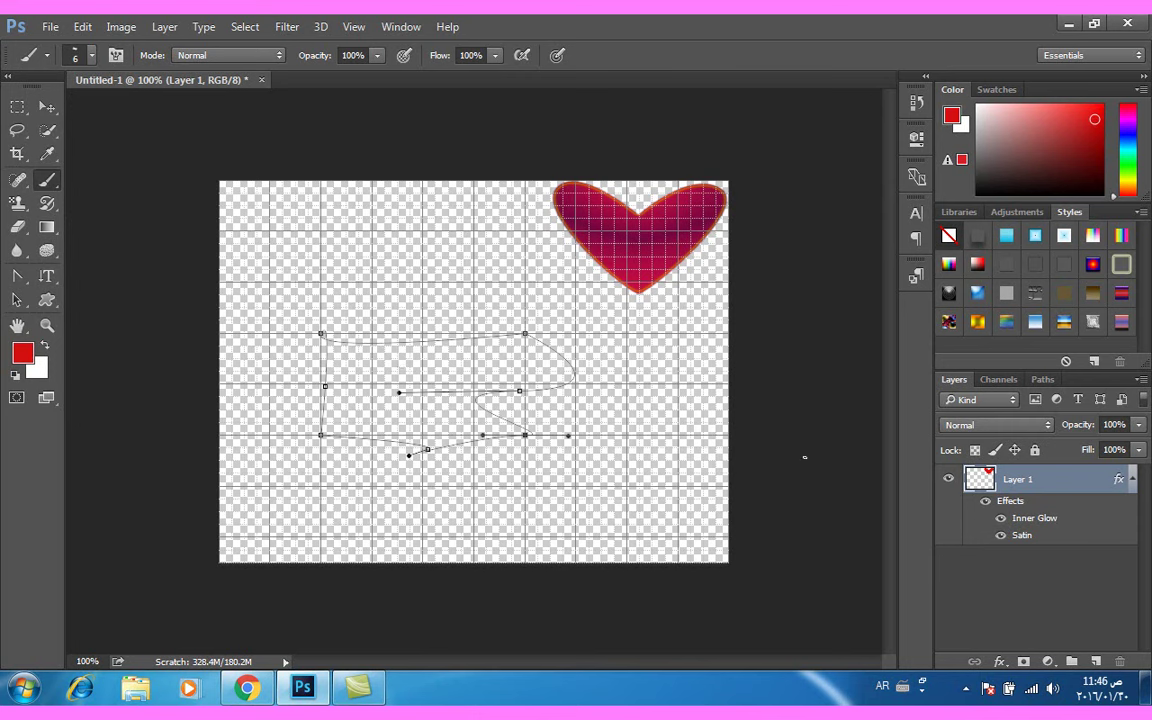
- Create Layer 2 and stroke the wavy path on it using the Brush tool
left_click(1097, 662)
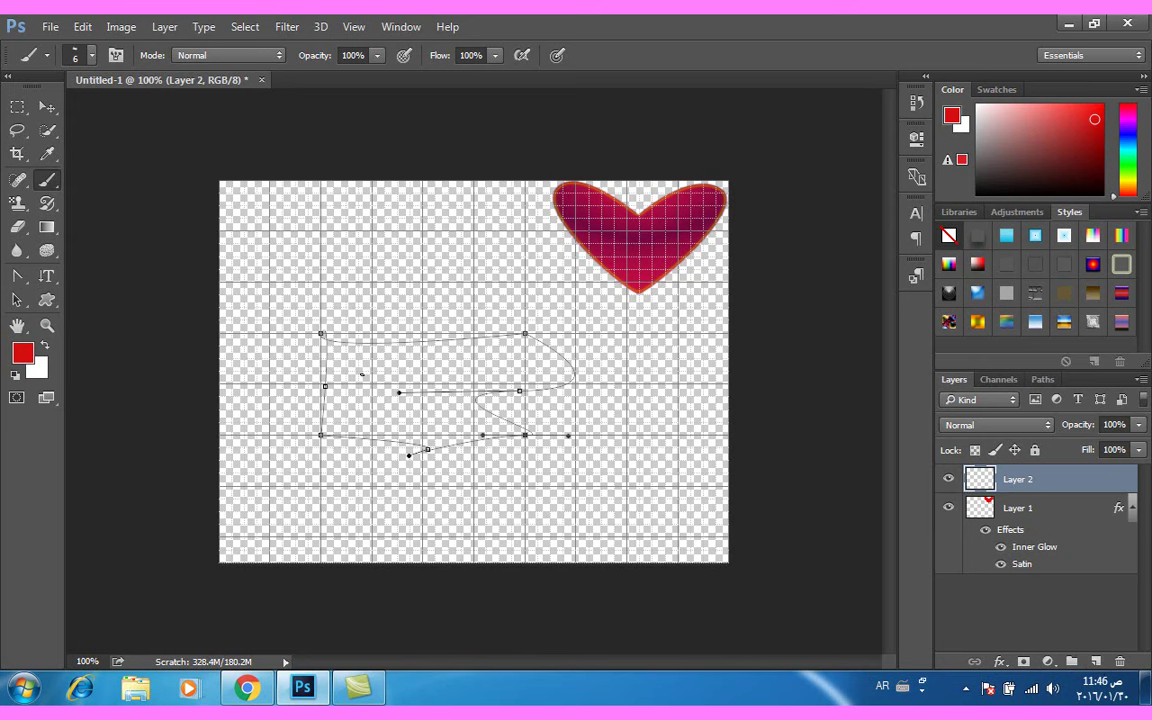
left_click(17, 275)
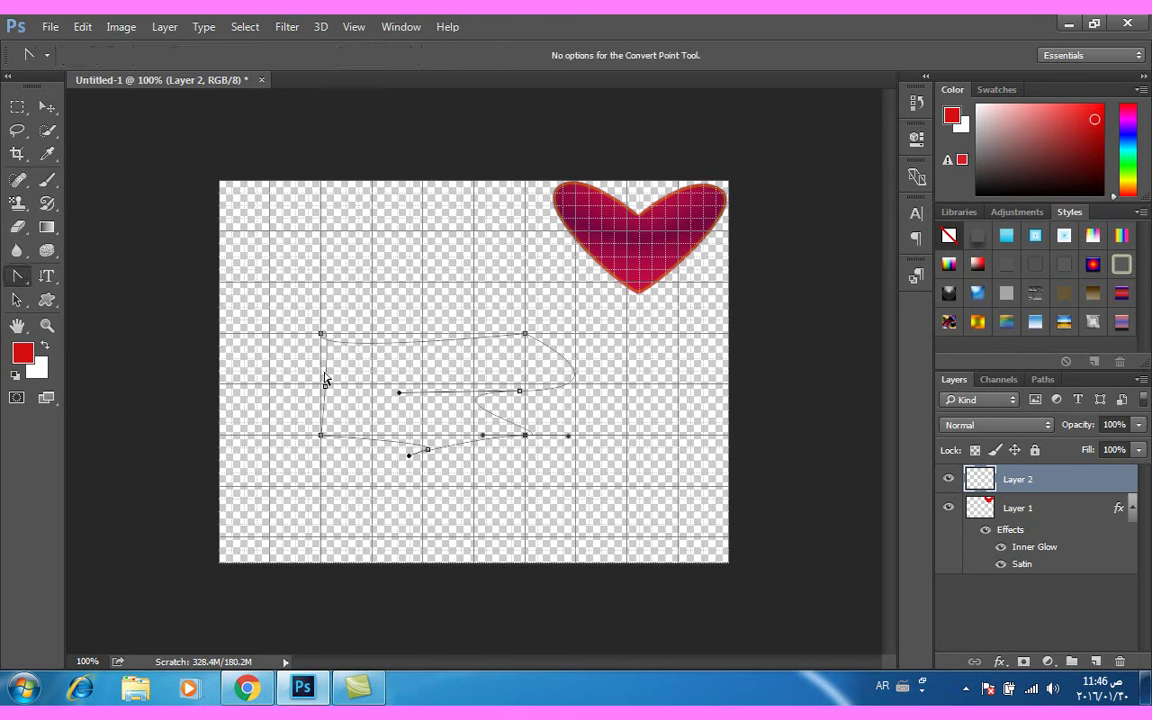
right_click(386, 384)
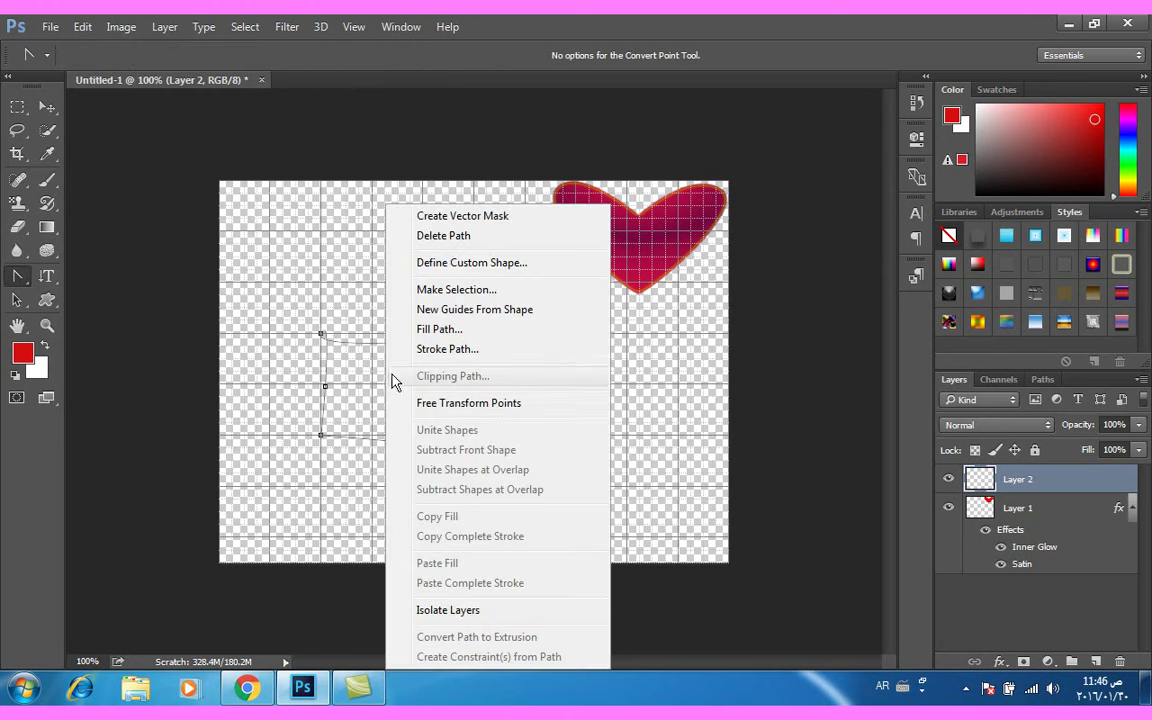
left_click(432, 350)
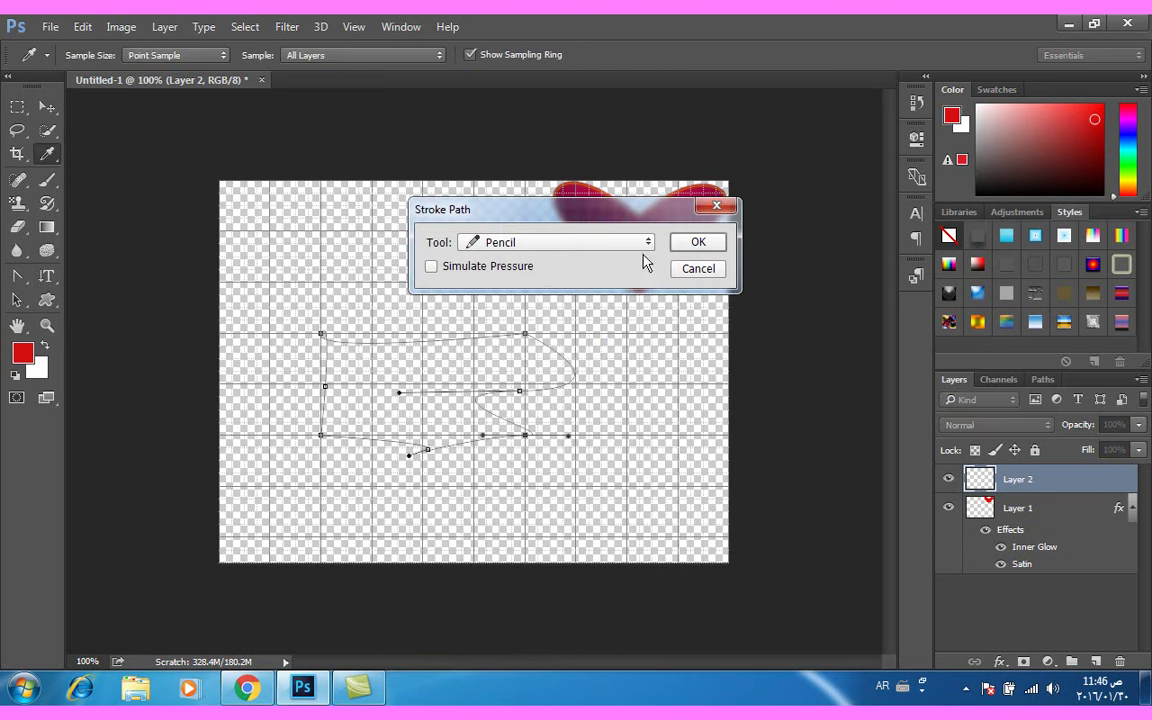
left_click(648, 244)
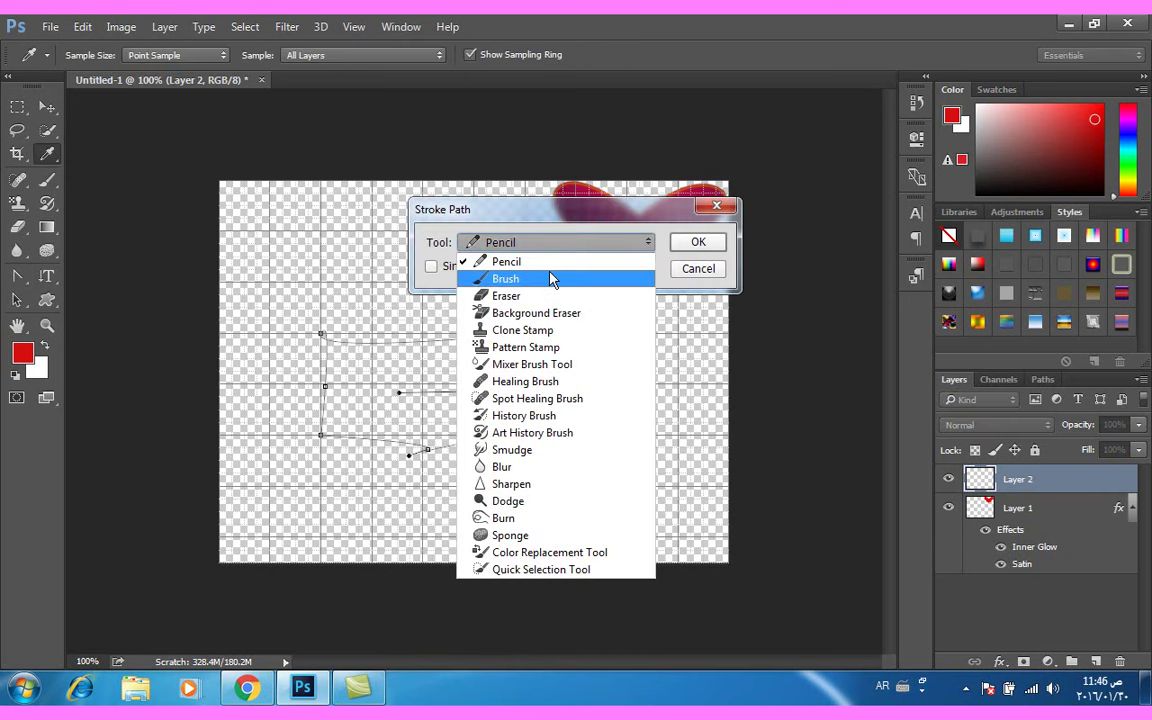
left_click(537, 282)
left_click(695, 243)
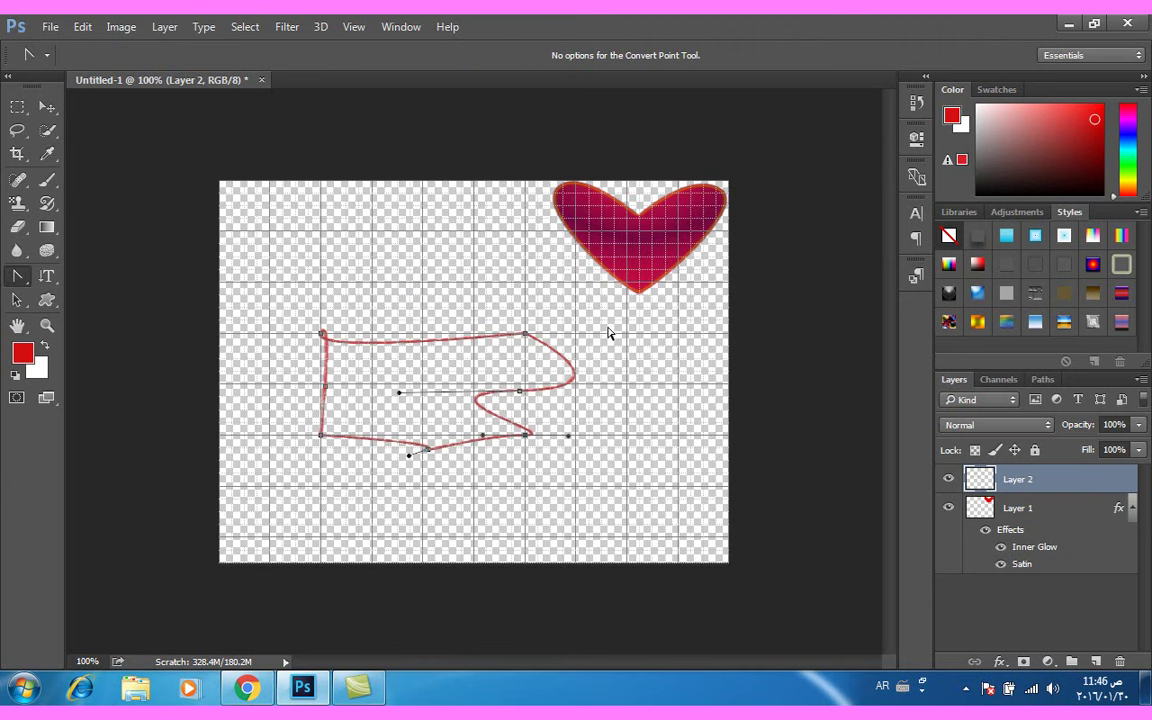
- Fill the wavy path with the red foreground colour, then delete the path
right_click(397, 416)
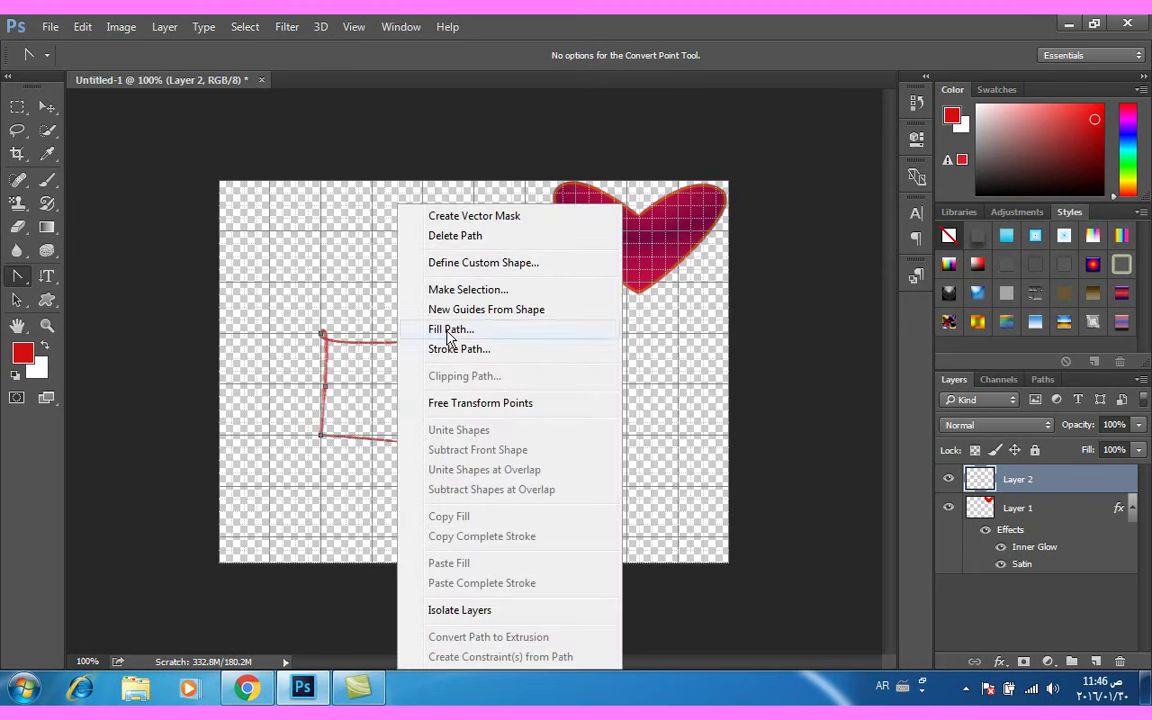
left_click(410, 328)
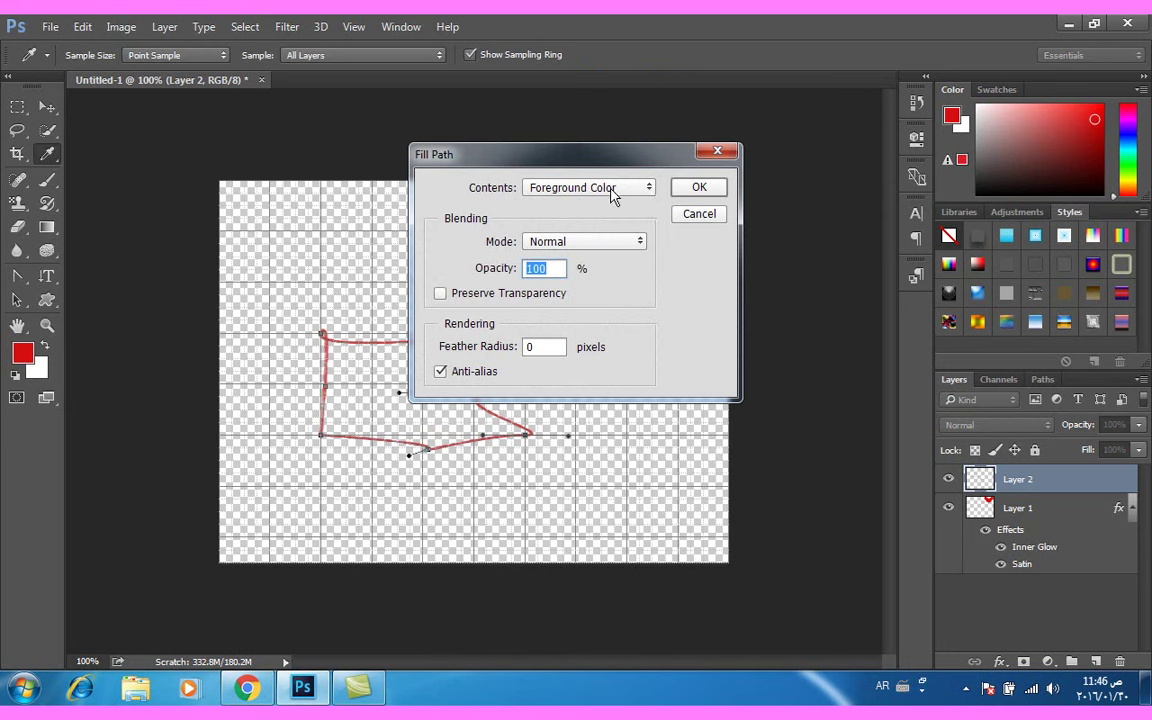
left_click(697, 188)
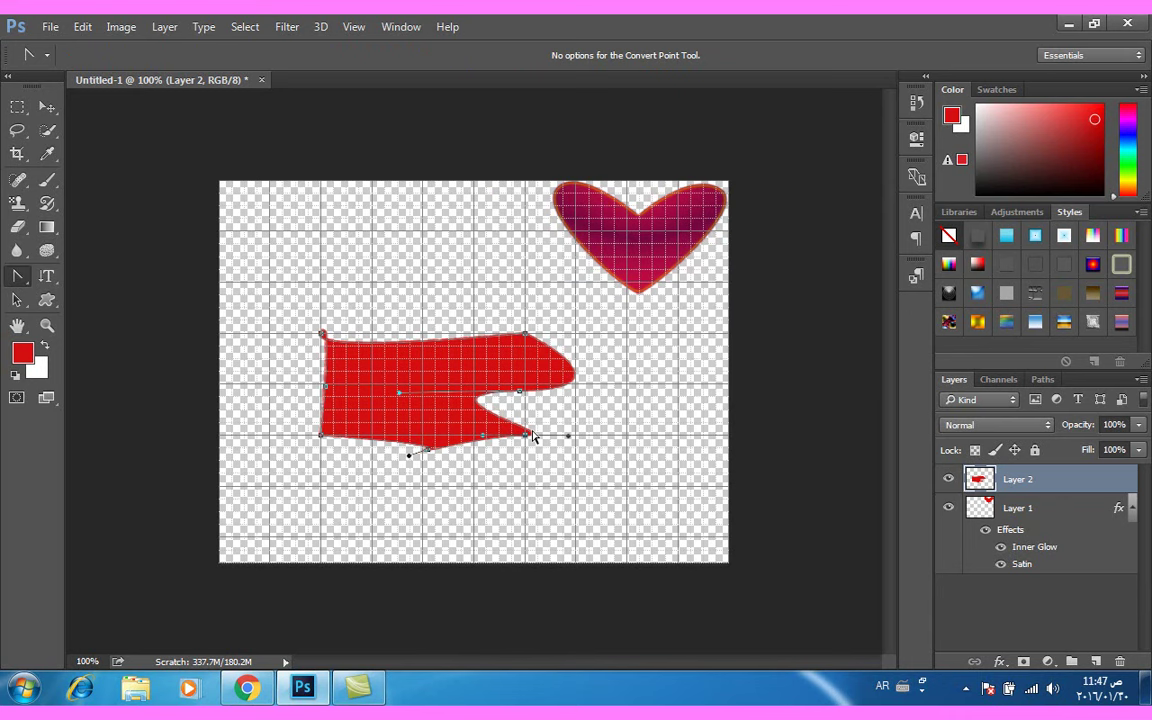
right_click(438, 394)
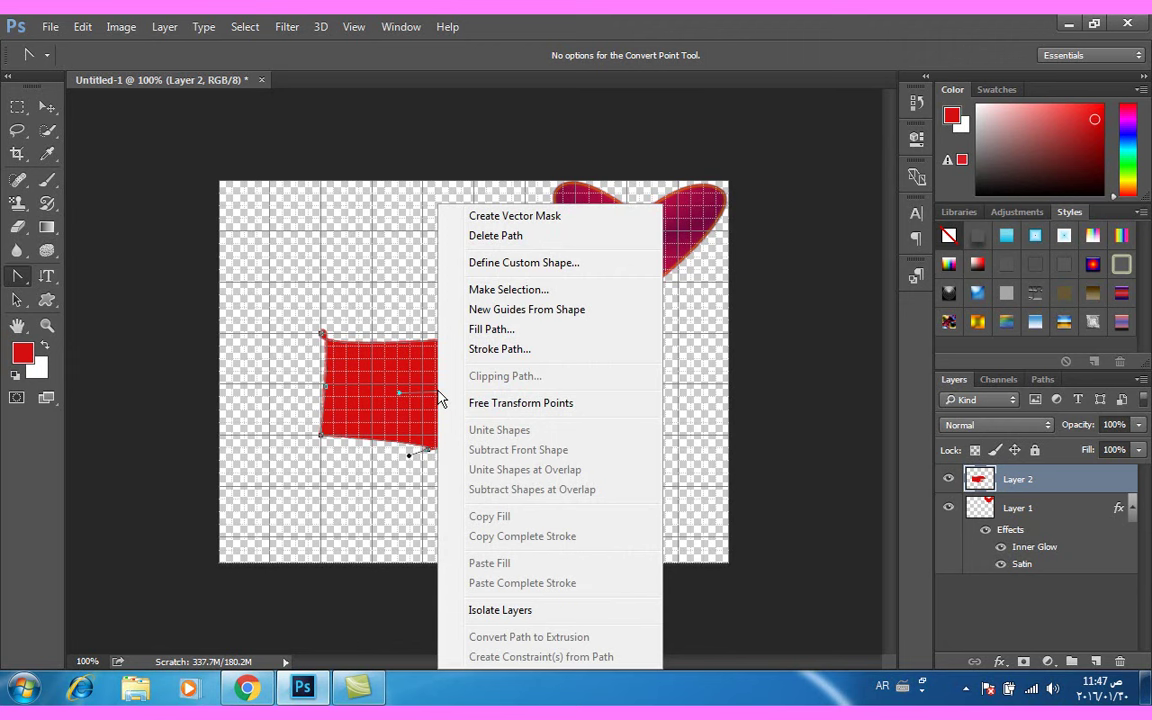
left_click(488, 237)
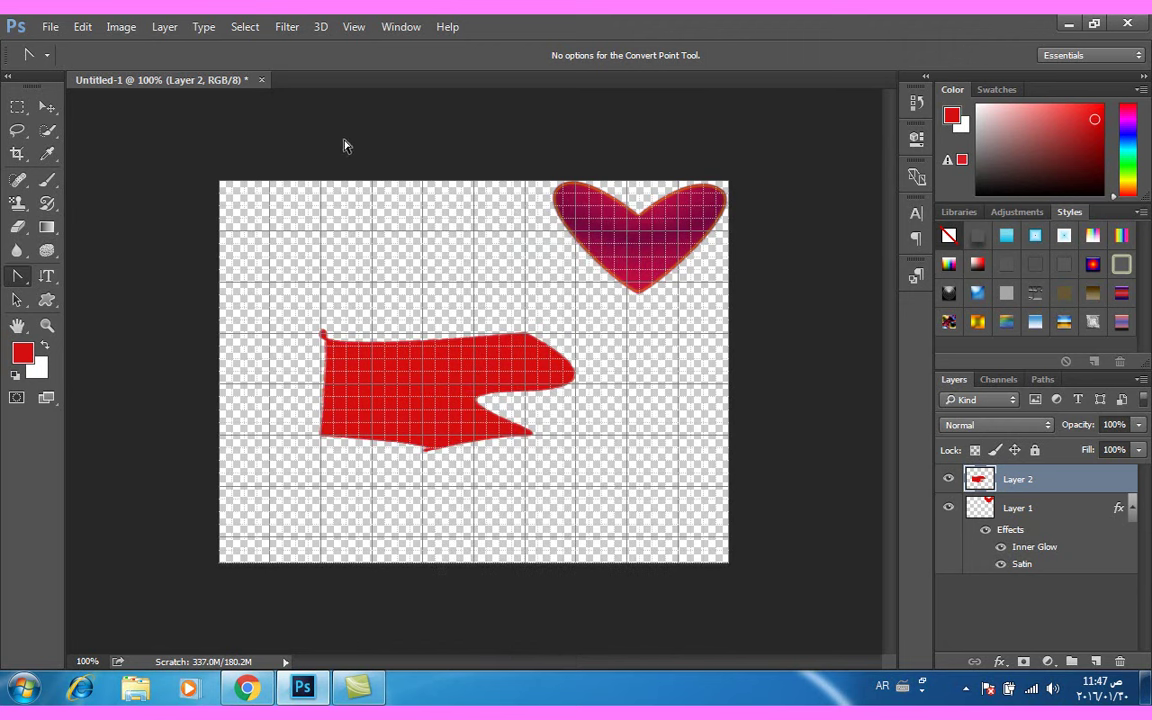
- Turn off the grid and nudge the red shape up and to the left
left_click(355, 27)
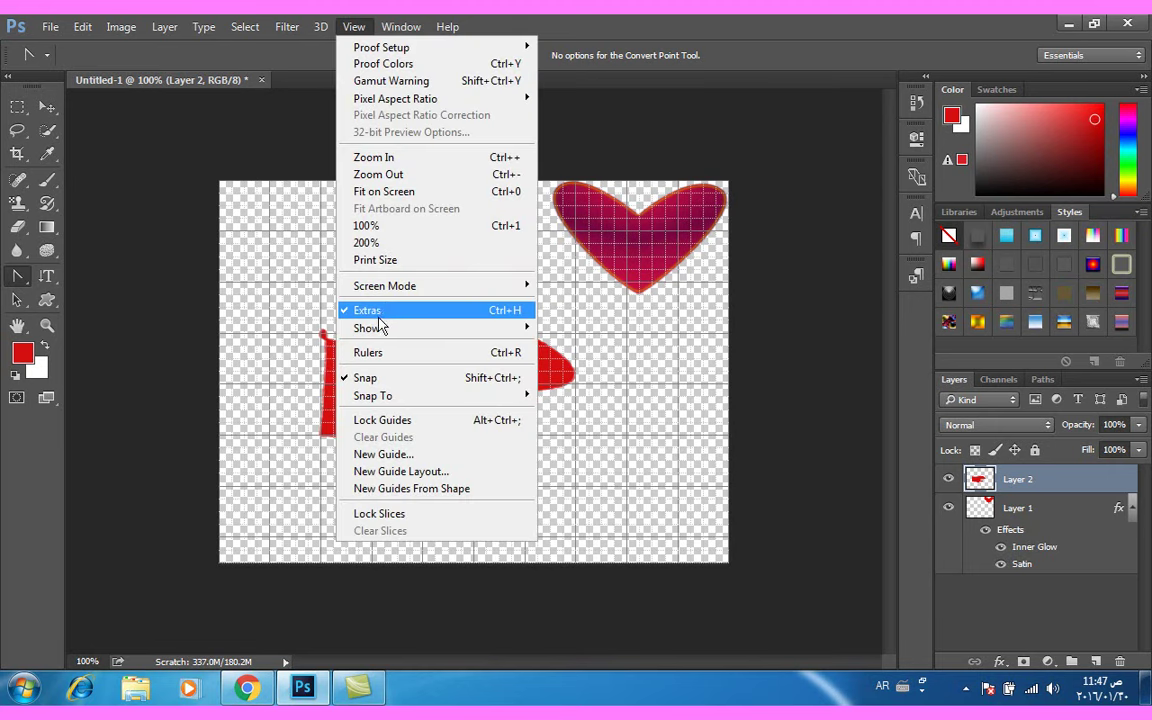
mouse_move(367, 328)
left_click(600, 374)
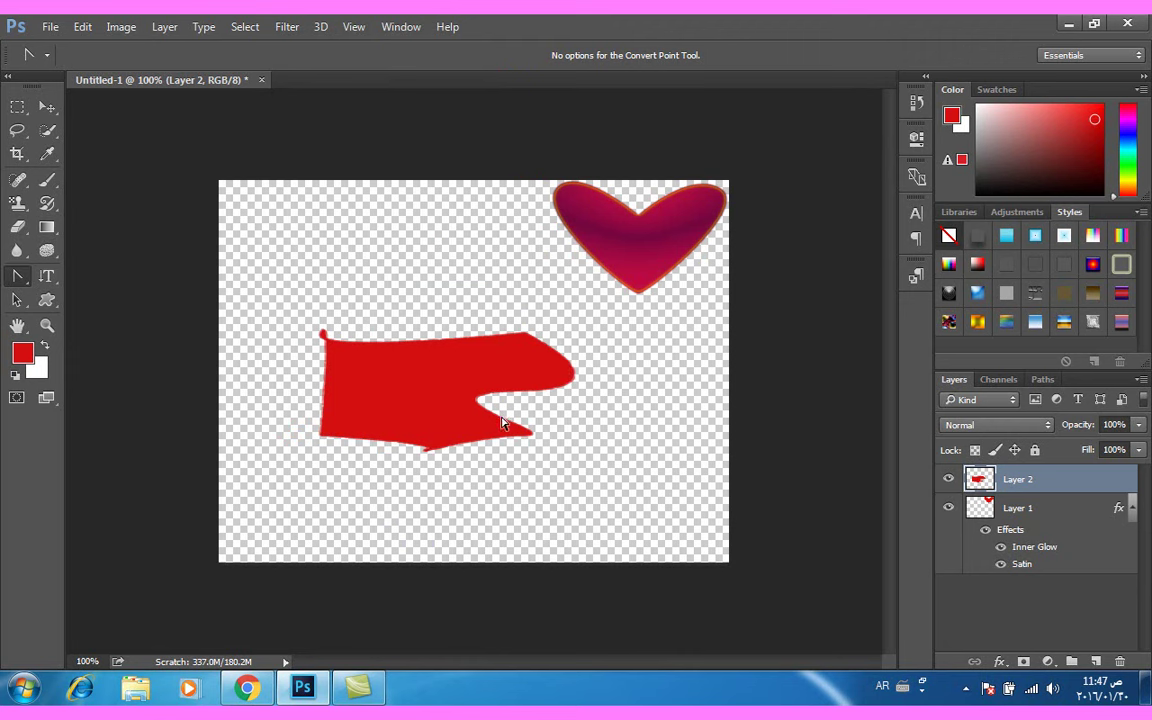
left_click(47, 106)
left_click_drag(437, 375, 424, 350)
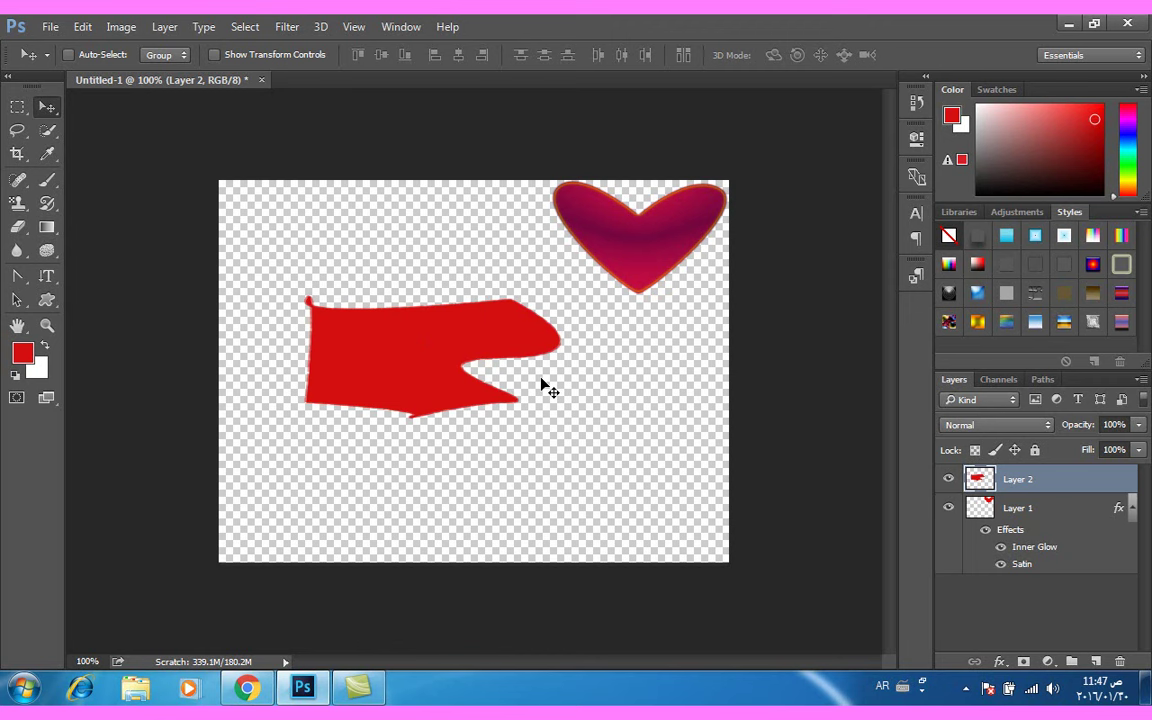
- Close the Untitled-1 drawing without saving, then open and close photo 6.jpg
left_click(261, 81)
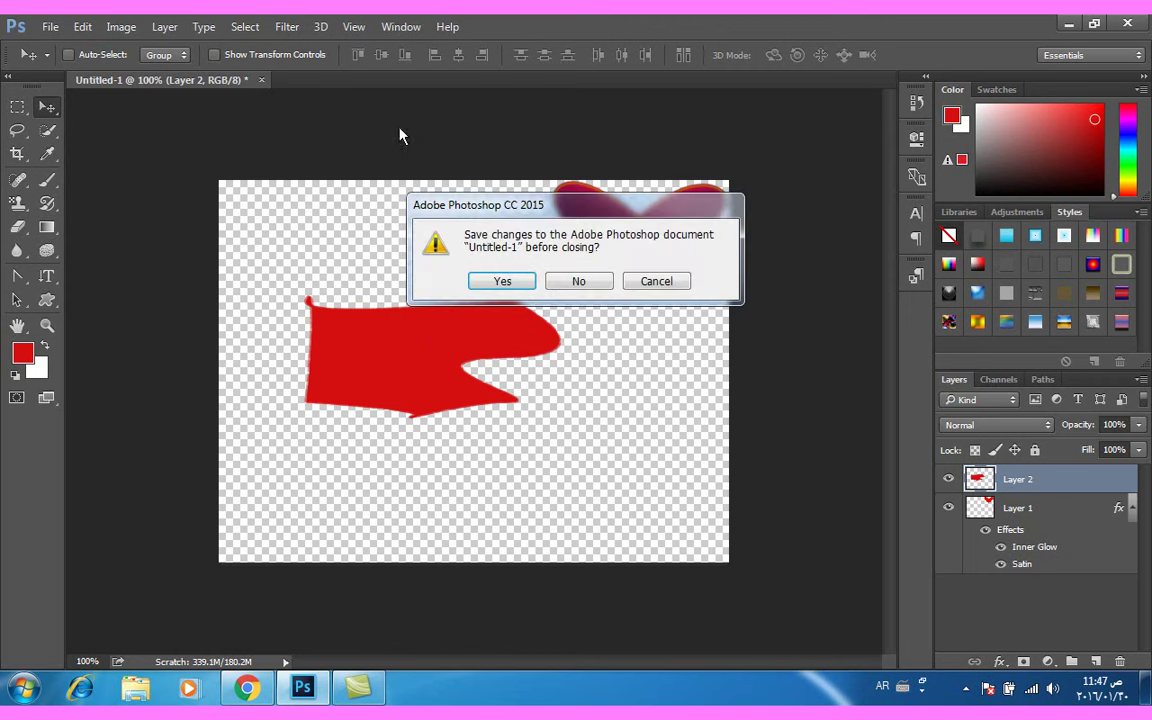
left_click(599, 284)
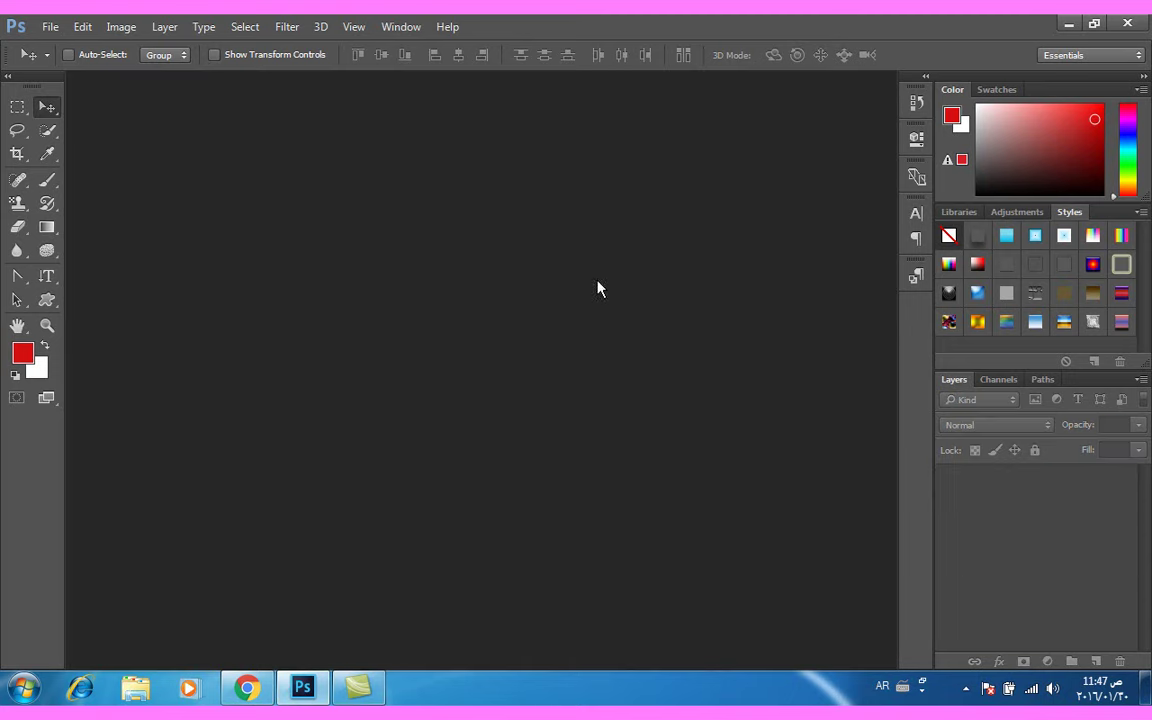
double_click(494, 305)
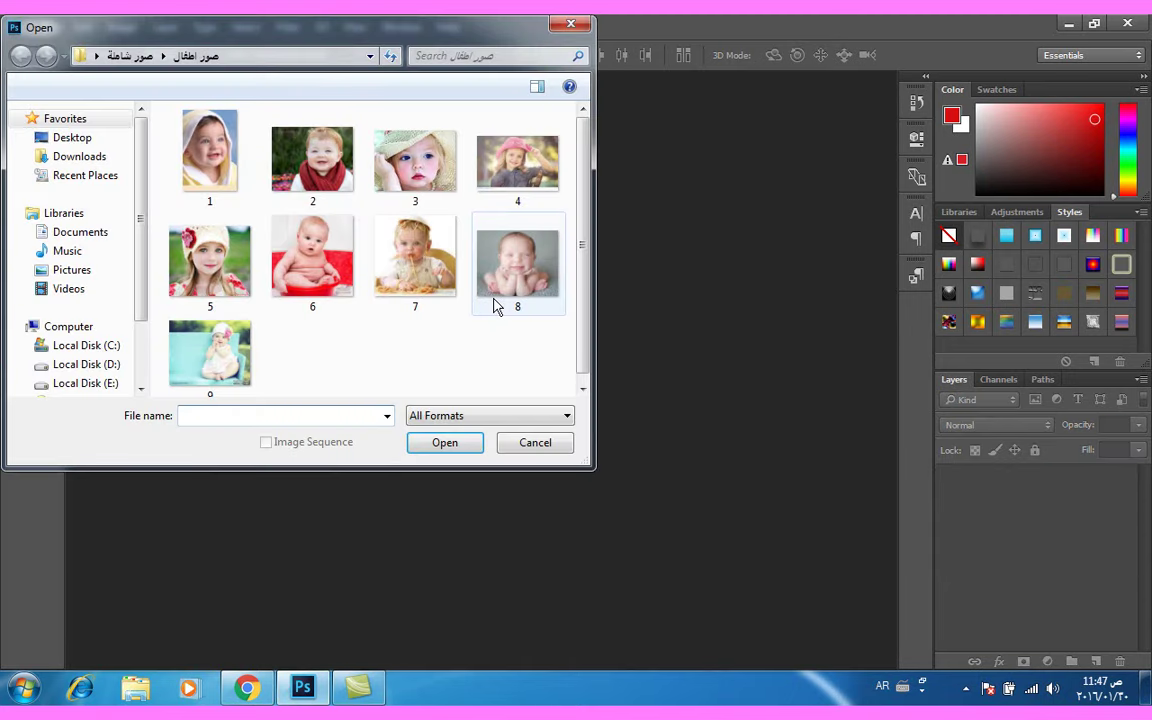
left_click(313, 258)
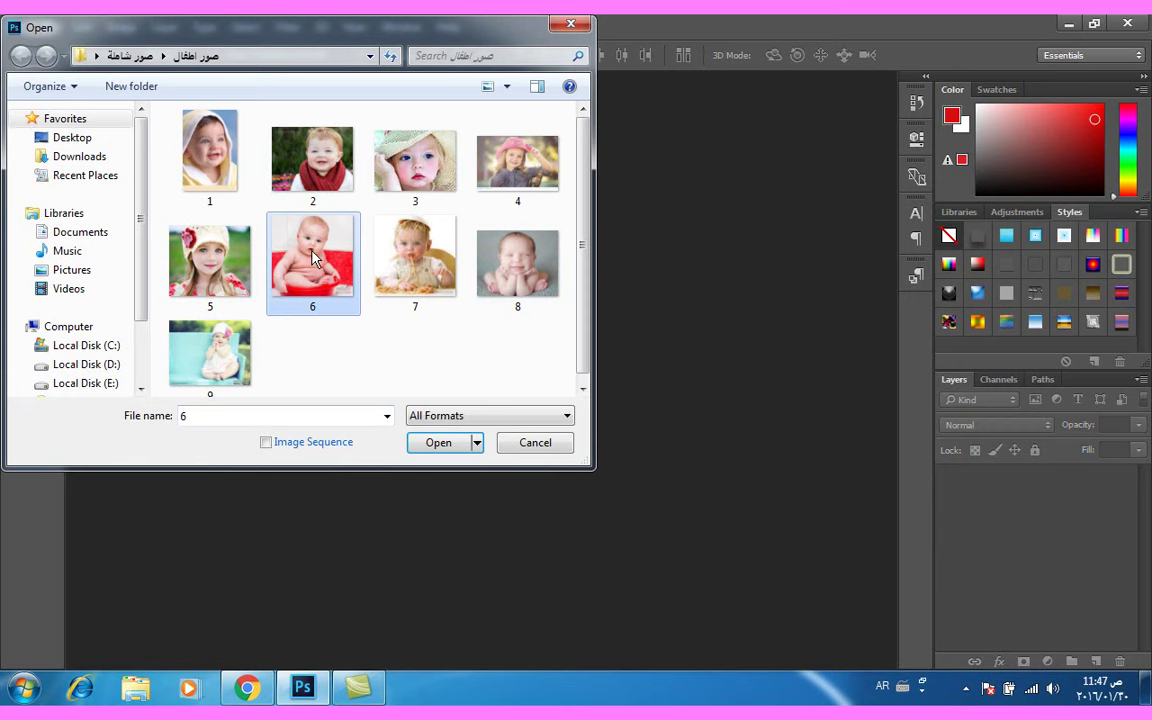
left_click(433, 446)
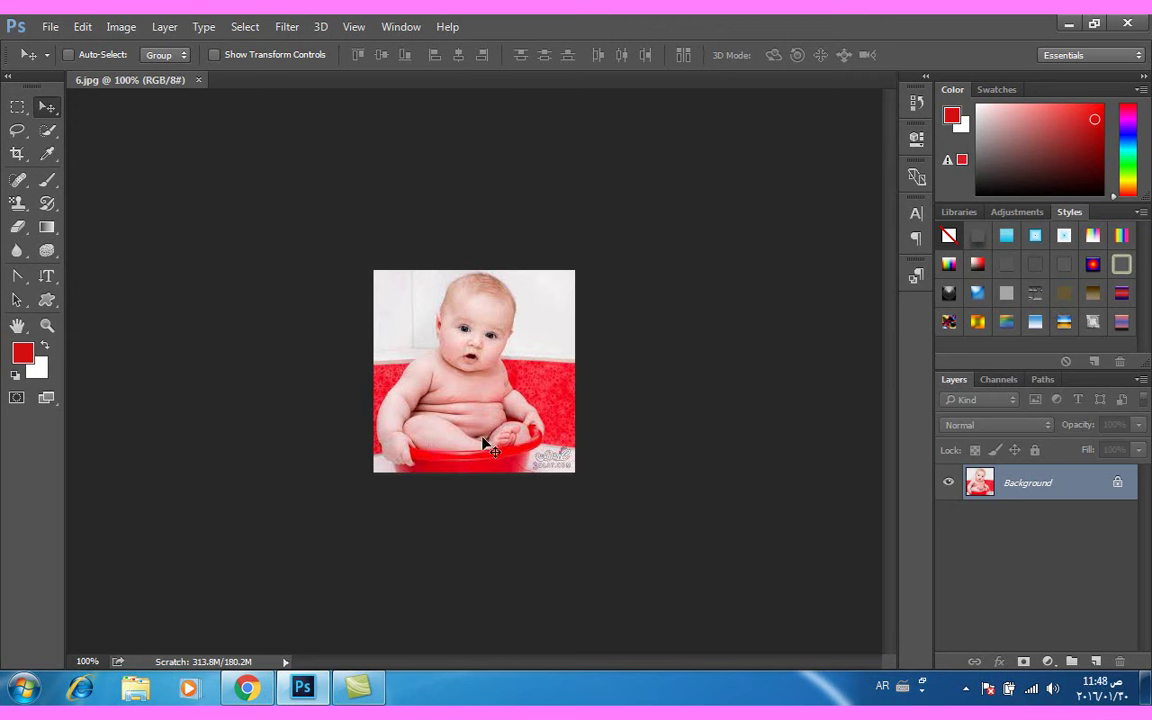
left_click(198, 80)
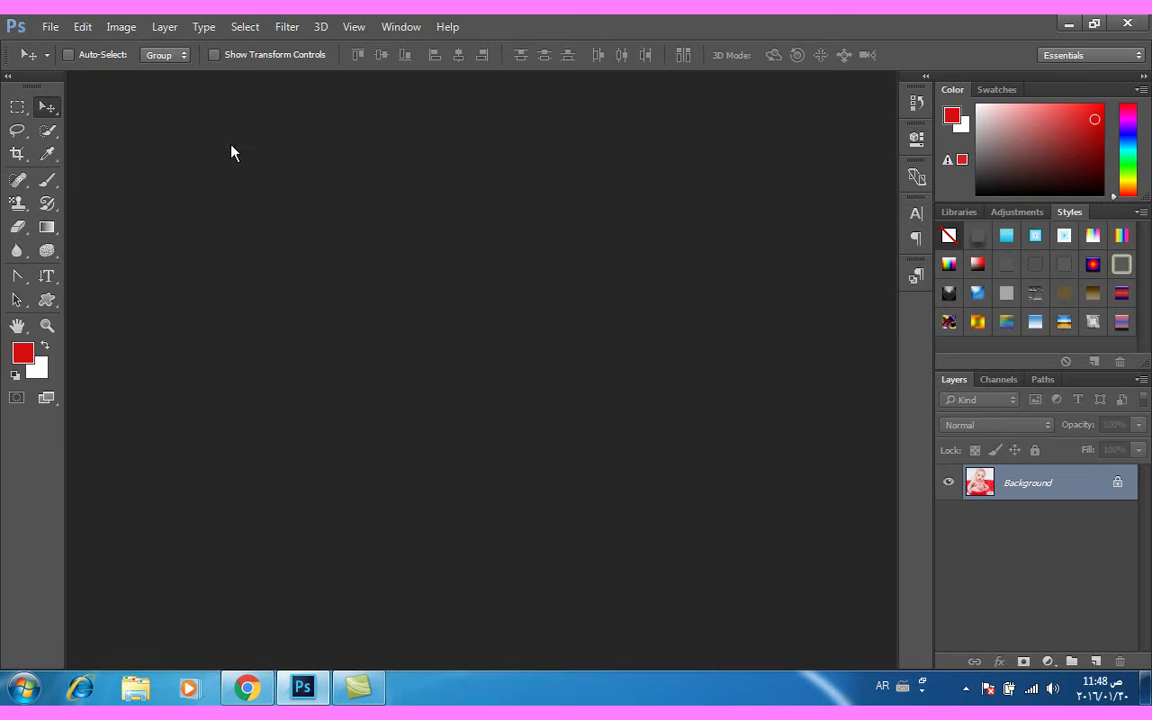
- Open photo 9.jpg of the baby on the turquoise wicker seat
double_click(456, 350)
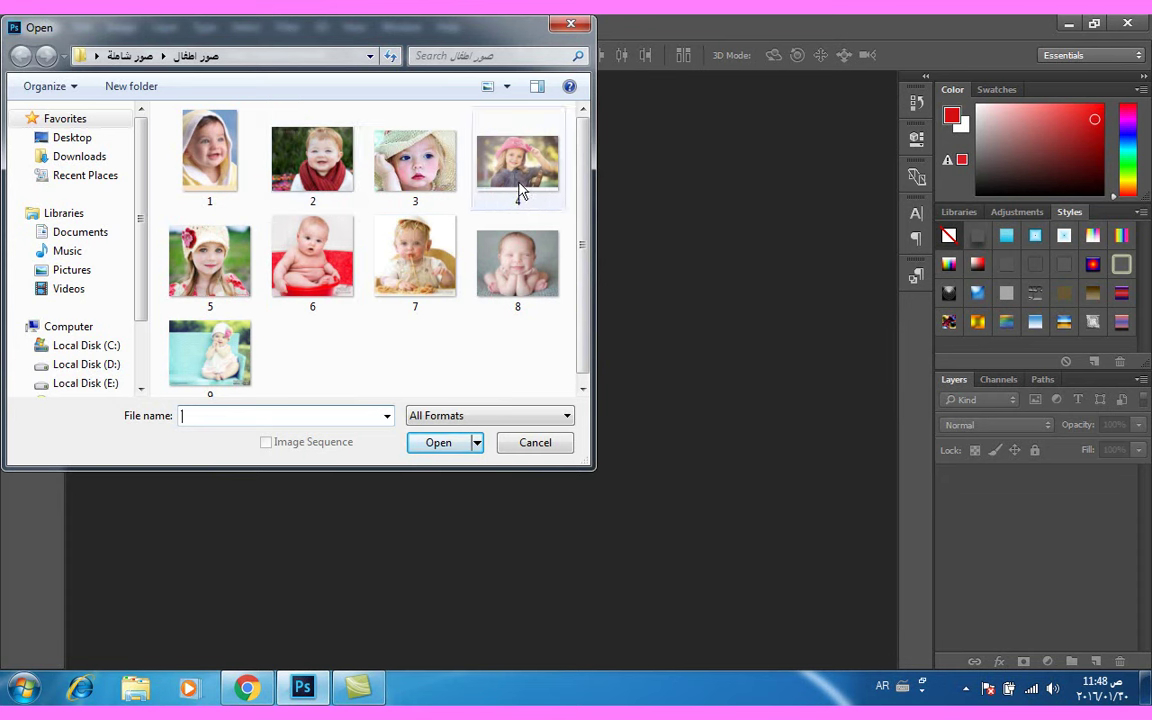
left_click(188, 328)
left_click(448, 443)
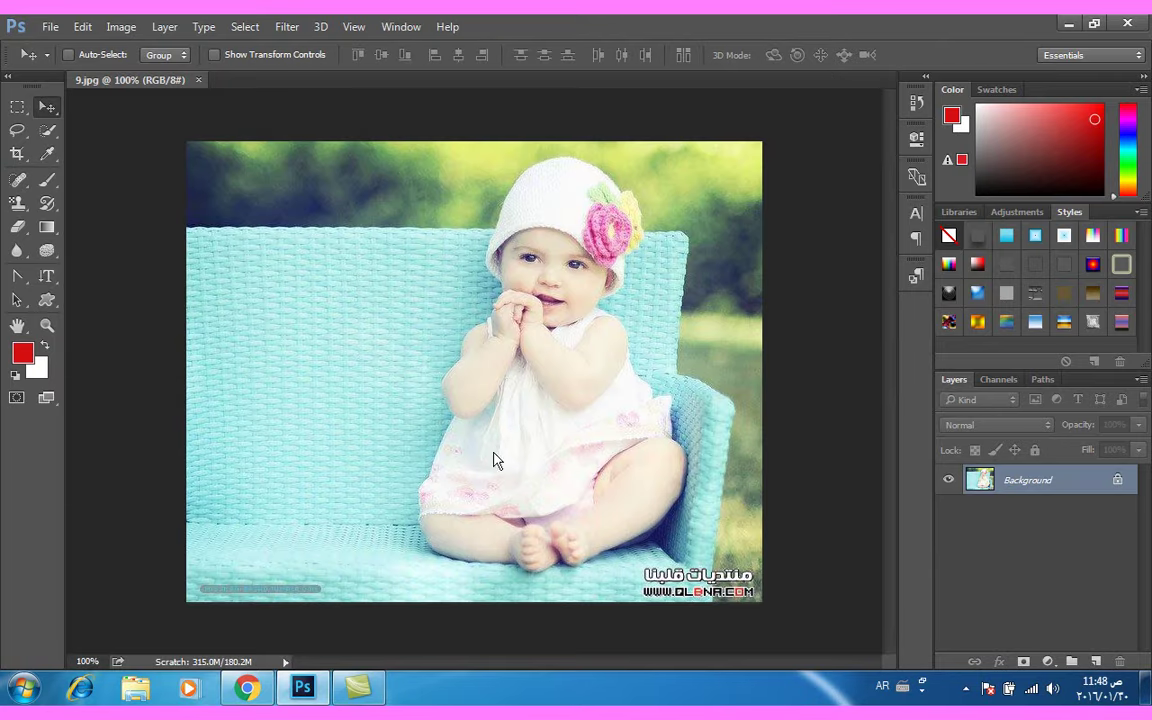
- With the Pen Tool, trace anchors down the dress, around the feet and up the right arm
left_click(17, 276)
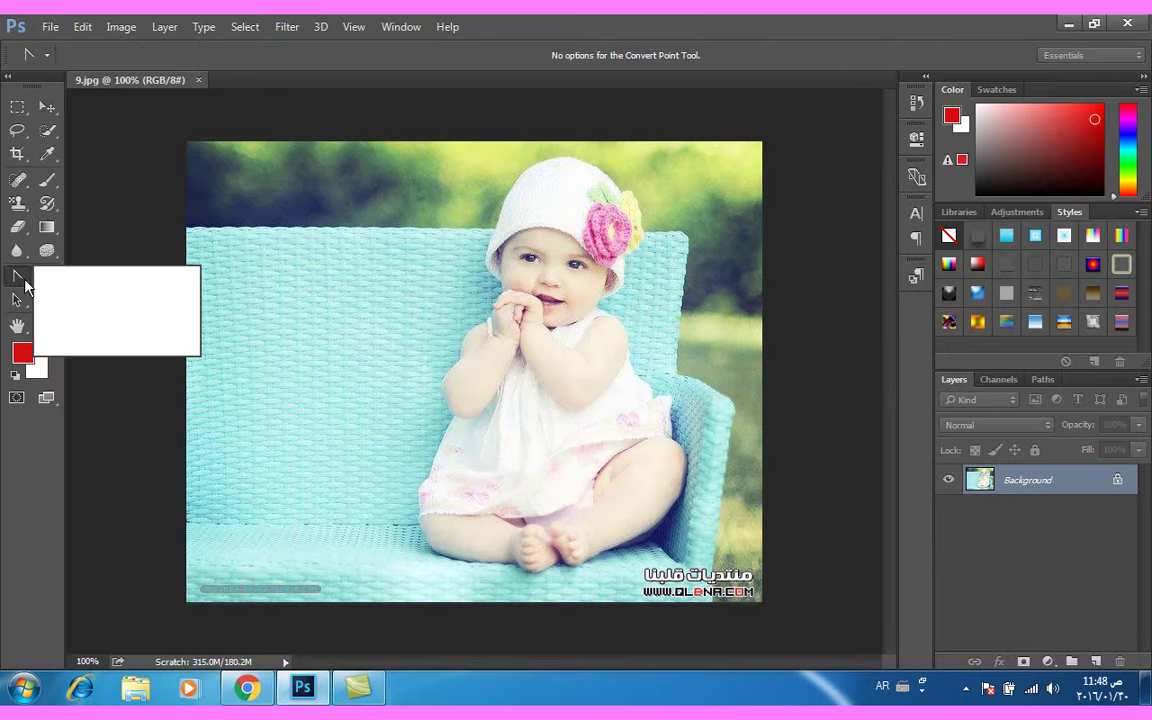
left_click(103, 276)
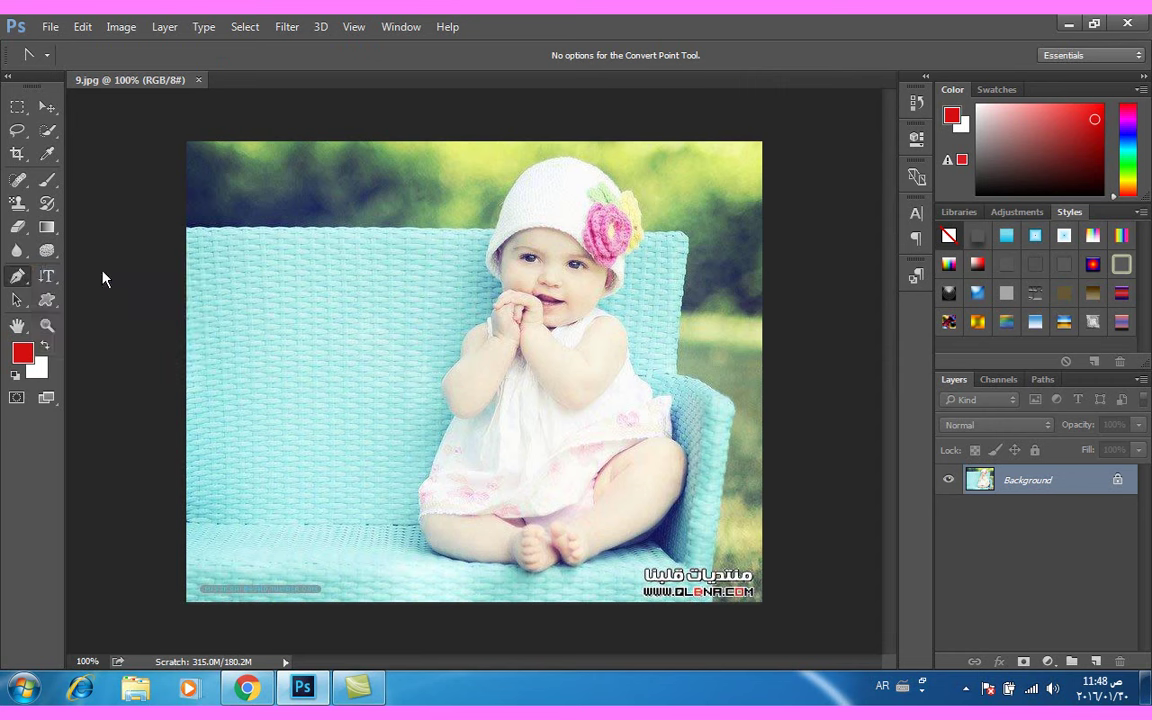
left_click(447, 425)
left_click(439, 451)
left_click(422, 487)
left_click(425, 534)
left_click(442, 556)
left_click(480, 564)
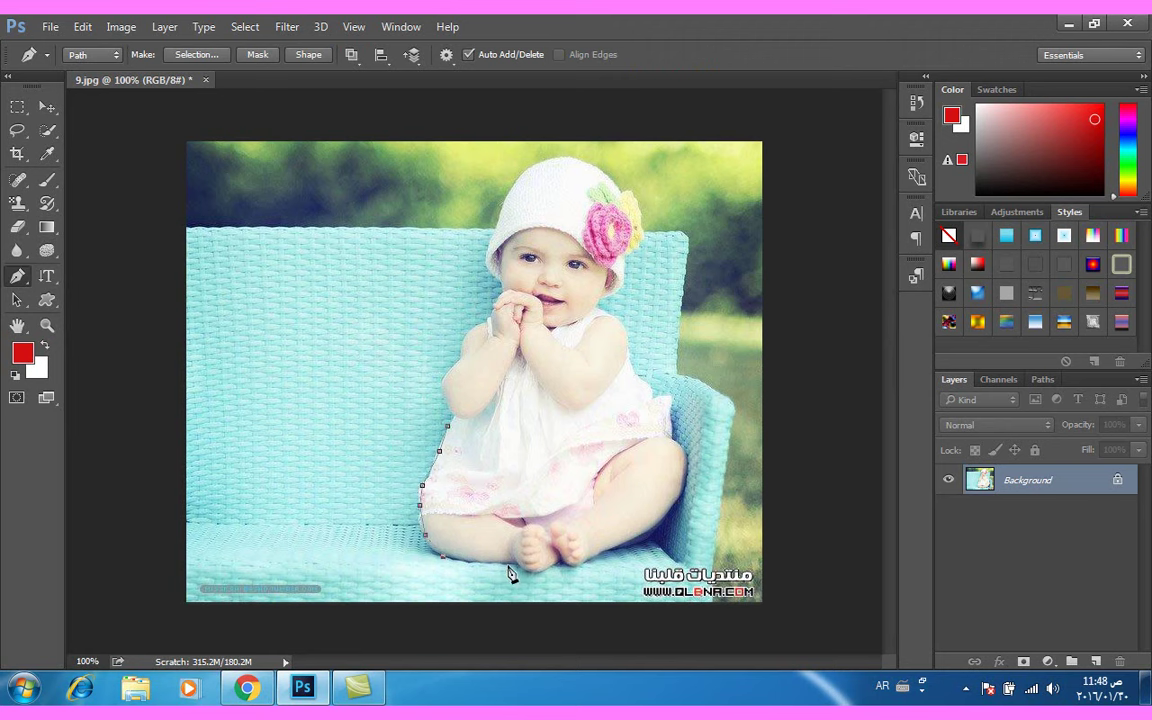
left_click(570, 563)
left_click(600, 554)
left_click(648, 532)
left_click(668, 507)
left_click(684, 452)
left_click(668, 399)
left_click(633, 366)
left_click(622, 327)
- Continue the path over the shoulder, hat and left arm, closing it at the starting anchor
left_click(599, 296)
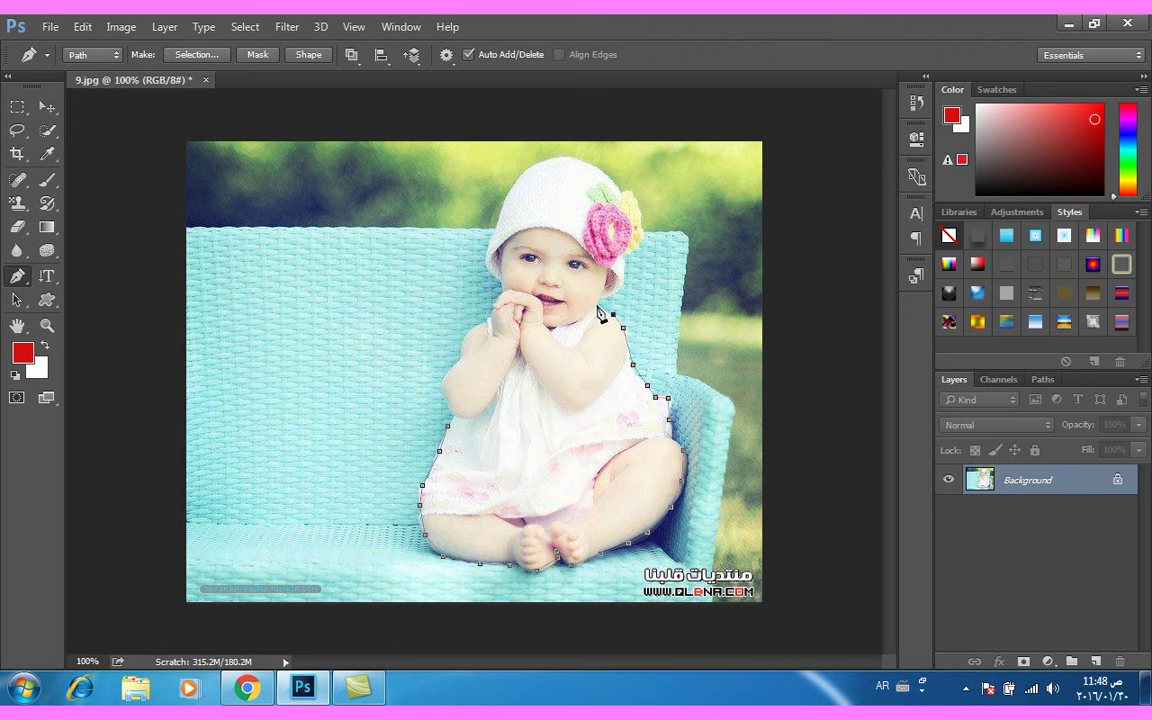
left_click(621, 265)
left_click(641, 230)
left_click(633, 196)
left_click(612, 175)
left_click(541, 157)
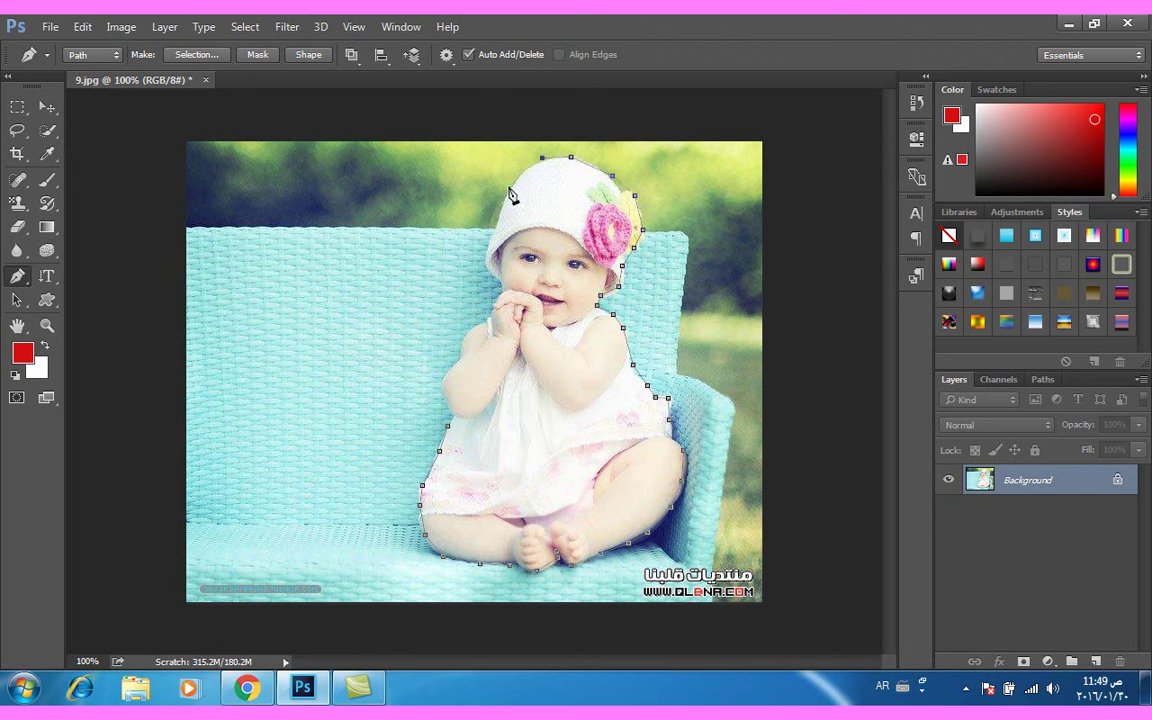
left_click(508, 189)
left_click(487, 240)
left_click(486, 268)
left_click(464, 336)
left_click(459, 353)
left_click(440, 385)
left_click(448, 424)
left_click(457, 416)
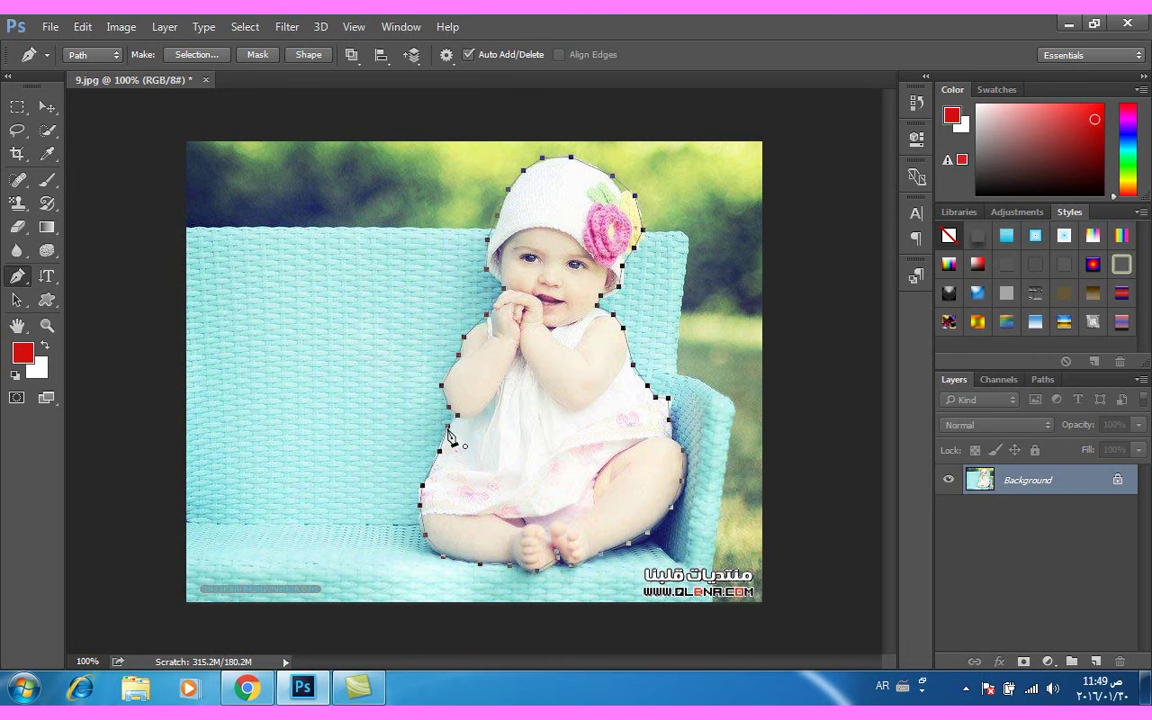
left_click(447, 429)
- Convert the baby's path into a selection with a 1-pixel feather radius
right_click(558, 403)
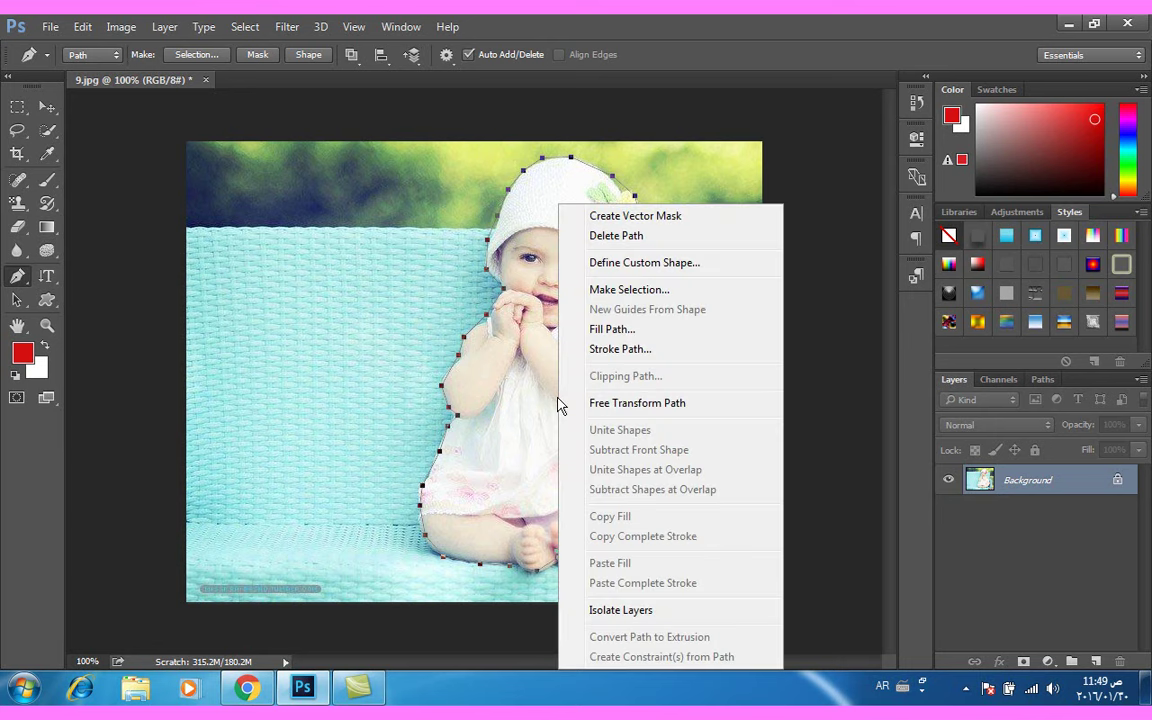
left_click(641, 292)
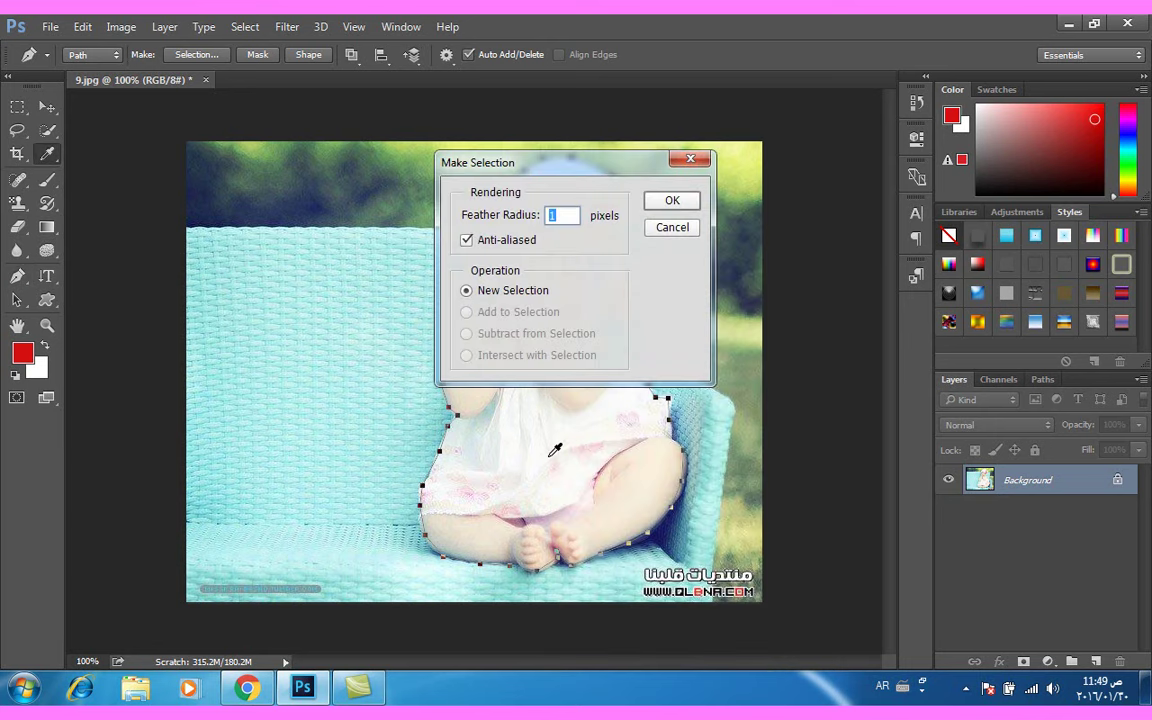
left_click(671, 200)
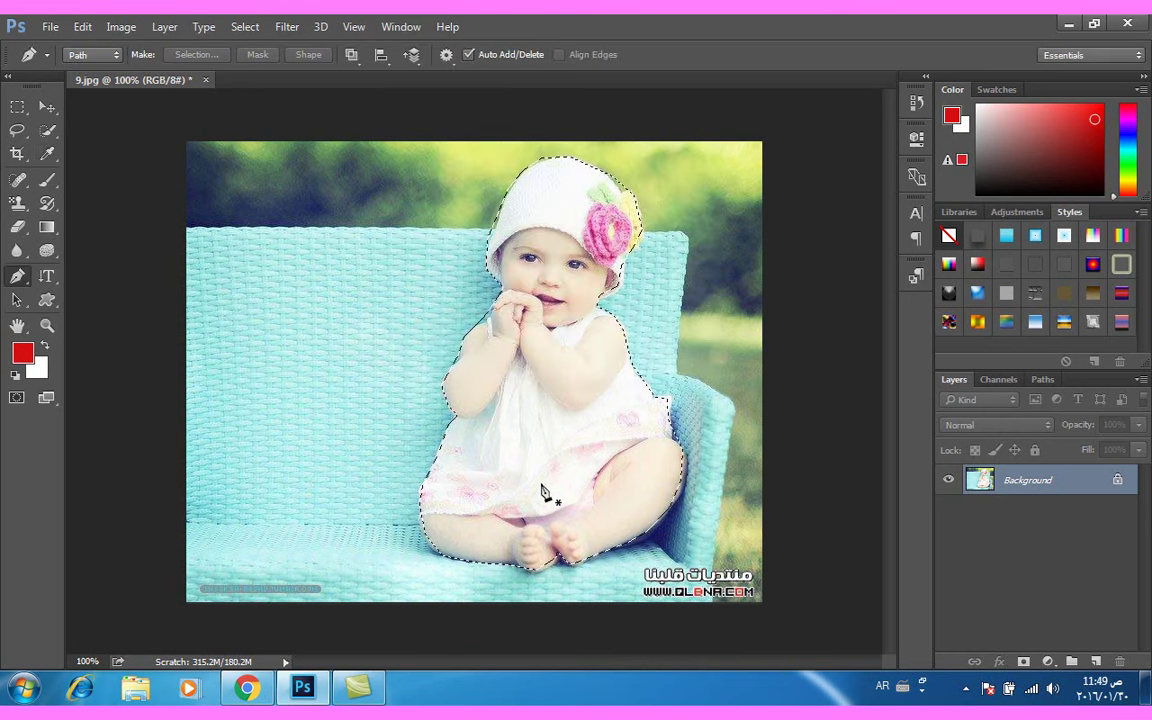
right_click(538, 400)
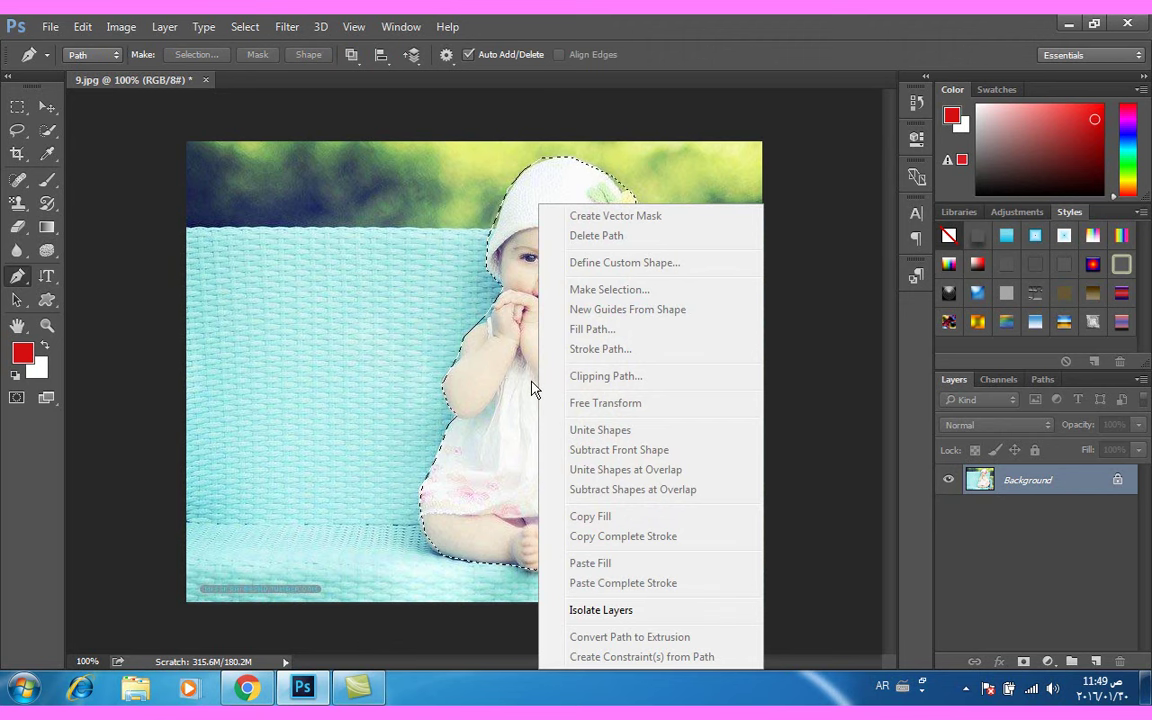
left_click(25, 113)
left_click(20, 108)
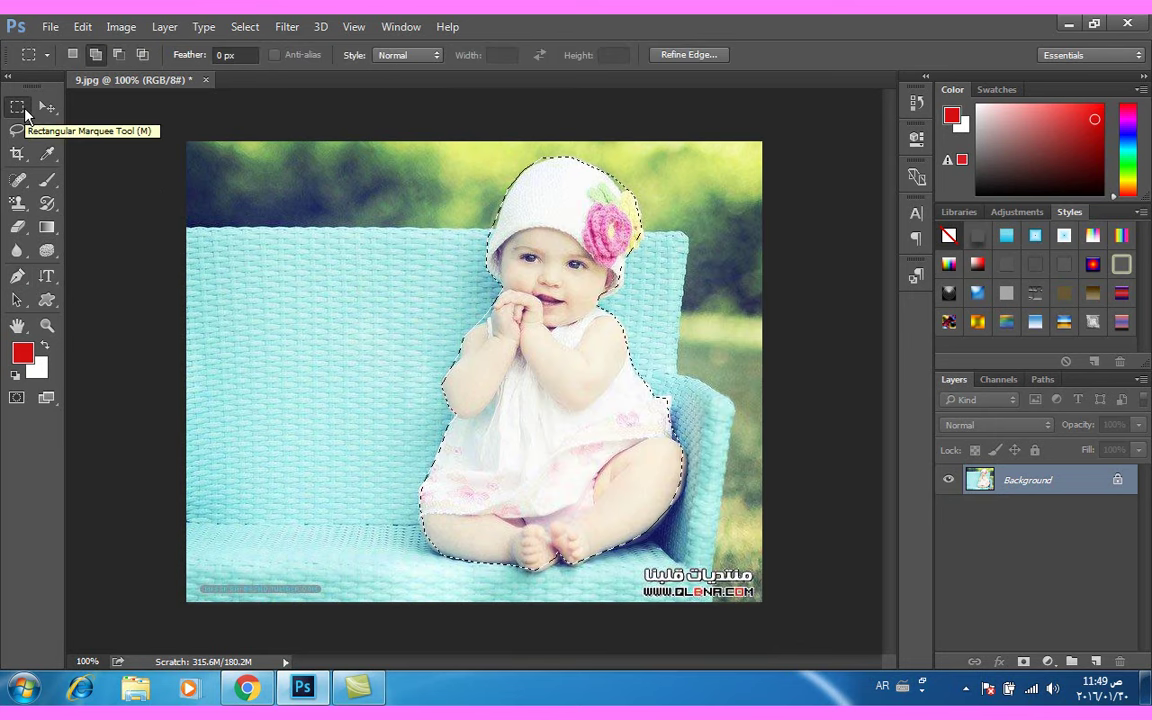
right_click(567, 405)
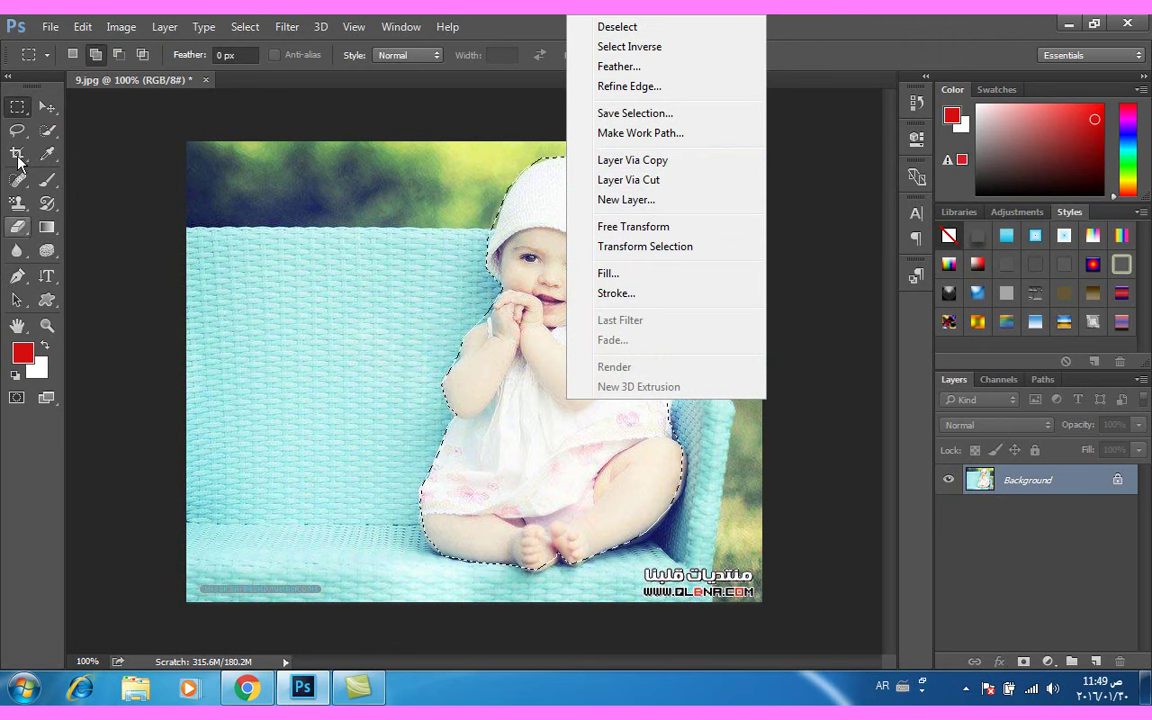
- Copy the baby onto Layer 1, hide the Background, and place a new Layer 2 beneath it
left_click(640, 170)
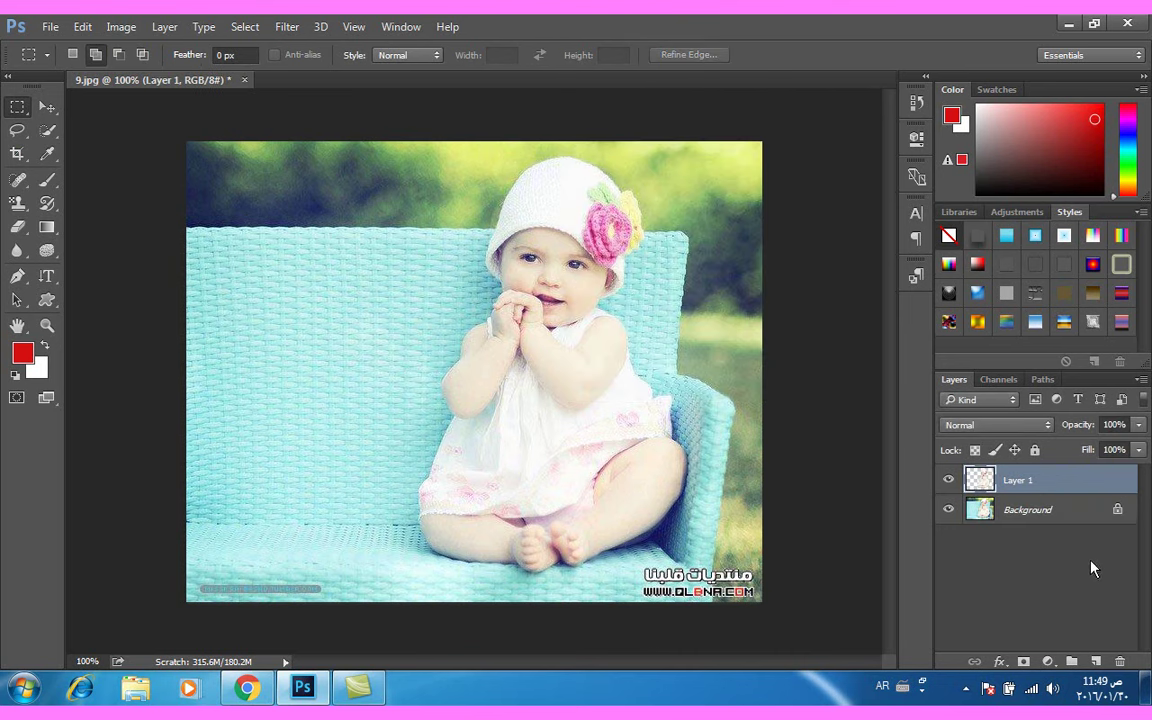
left_click(949, 511)
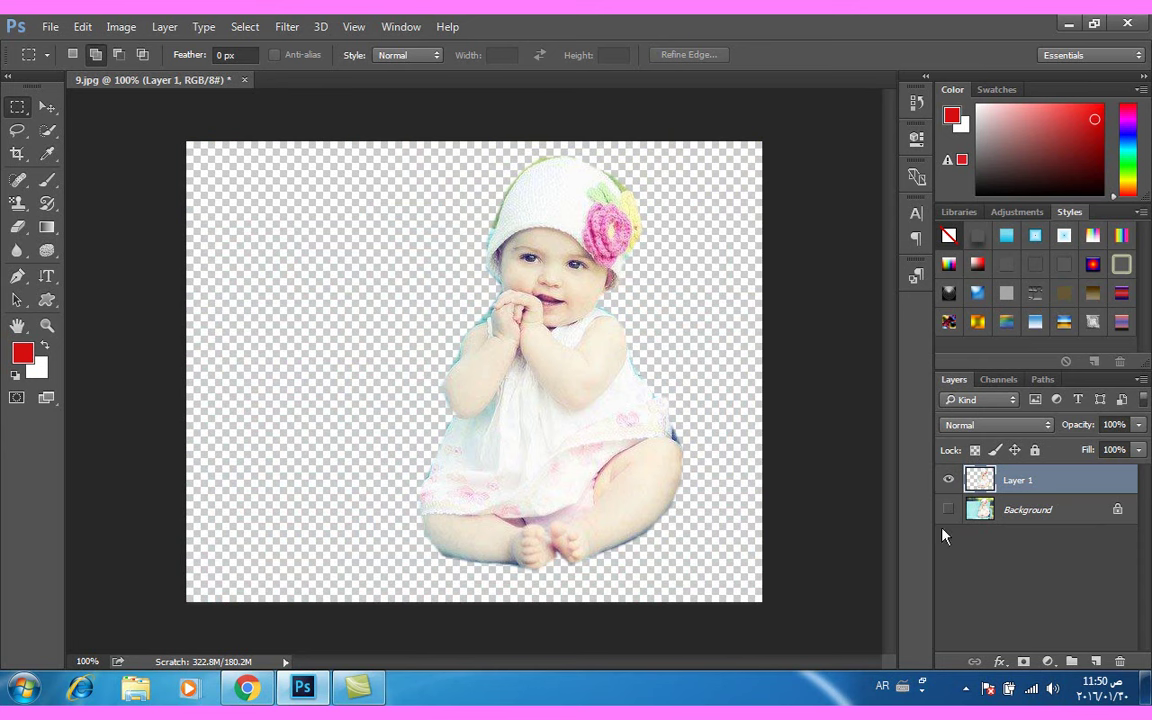
left_click(1096, 661)
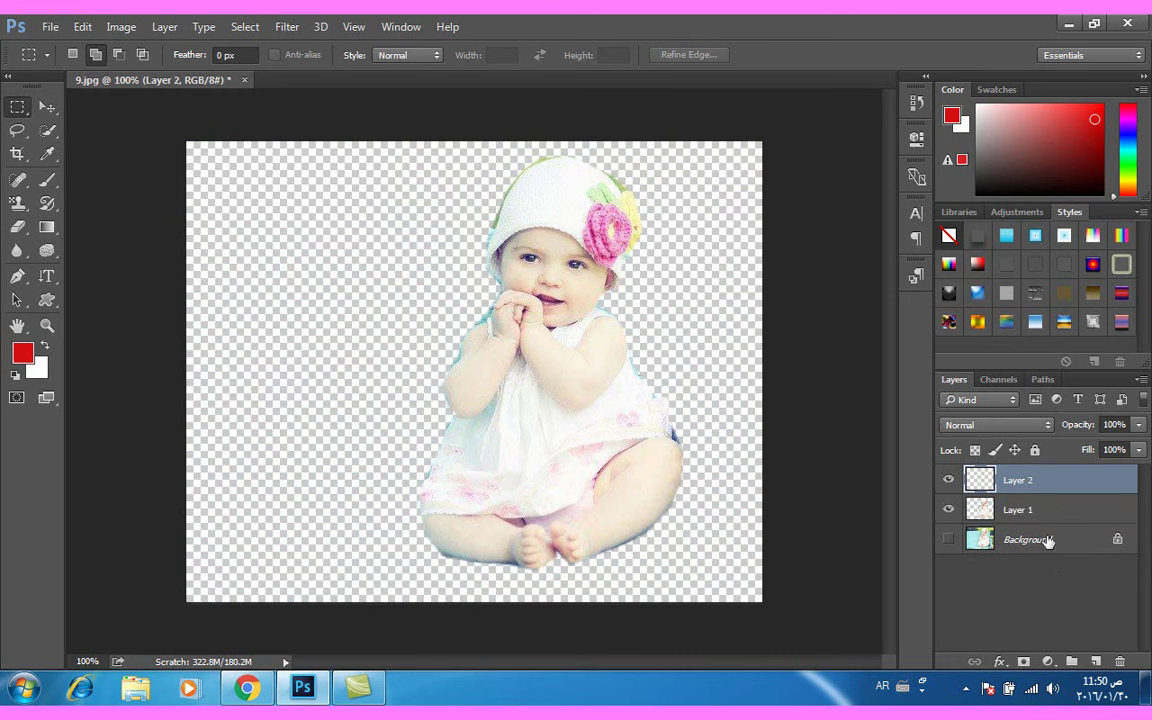
left_click_drag(975, 480, 1013, 511)
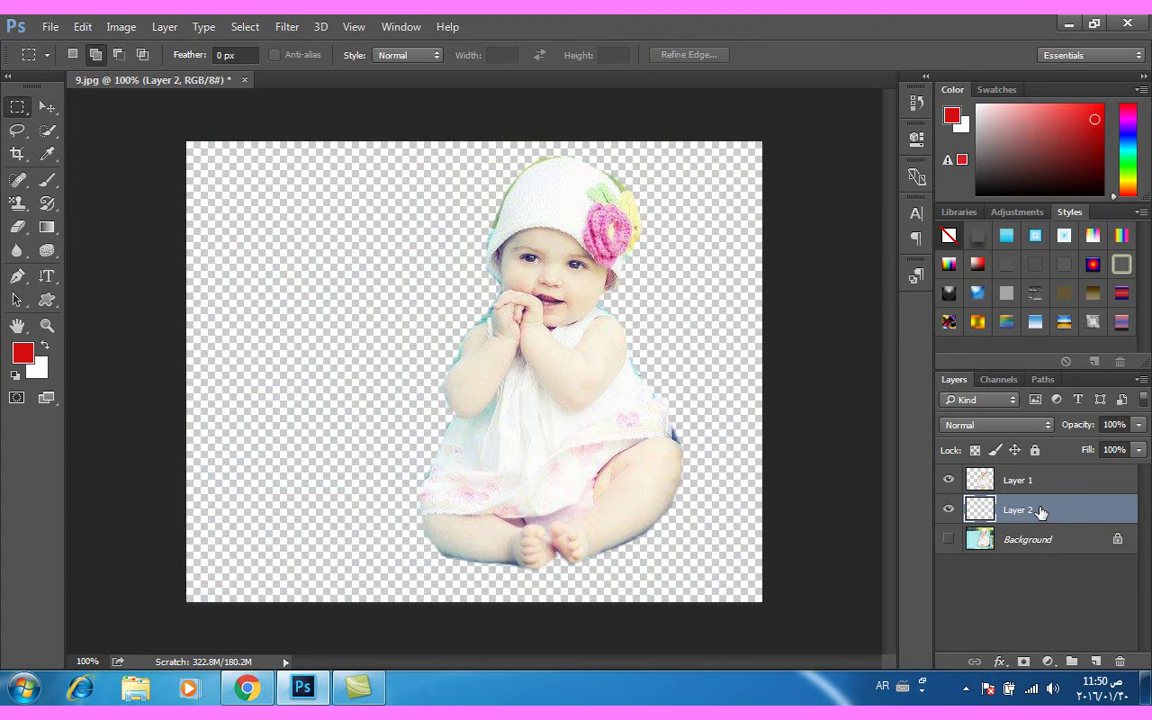
- Select the Gradient Tool and adjust the background colour in the colour picker
left_click(47, 228)
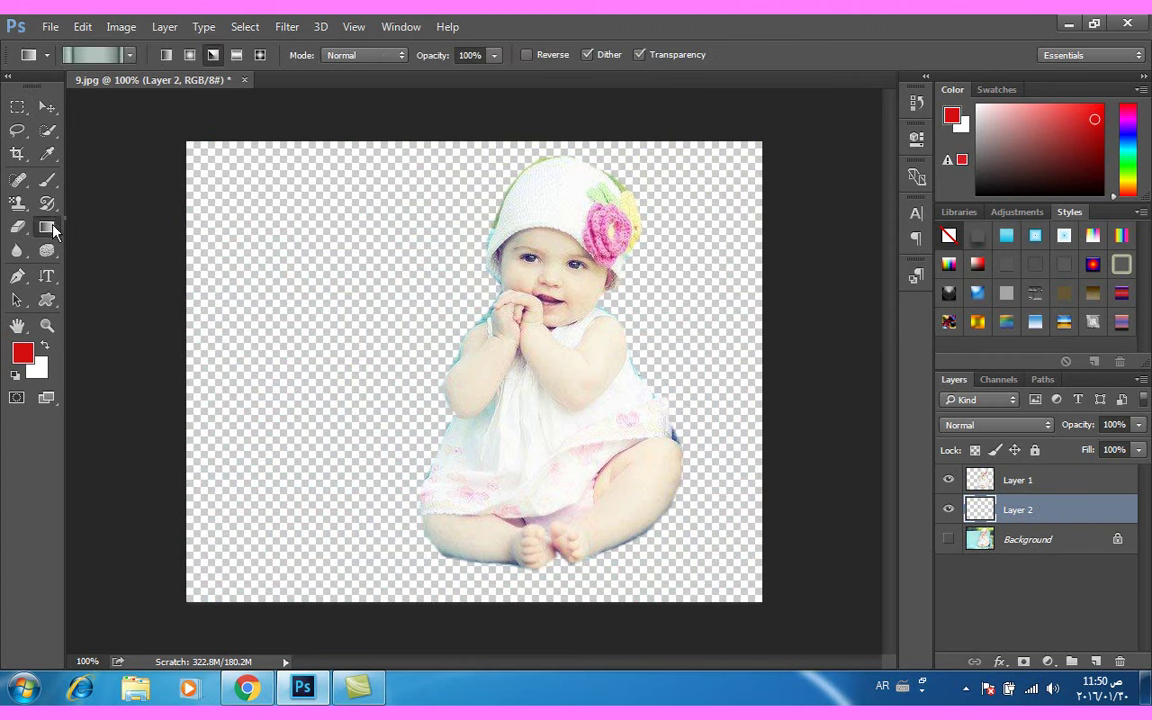
right_click(47, 228)
left_click(110, 222)
left_click(35, 372)
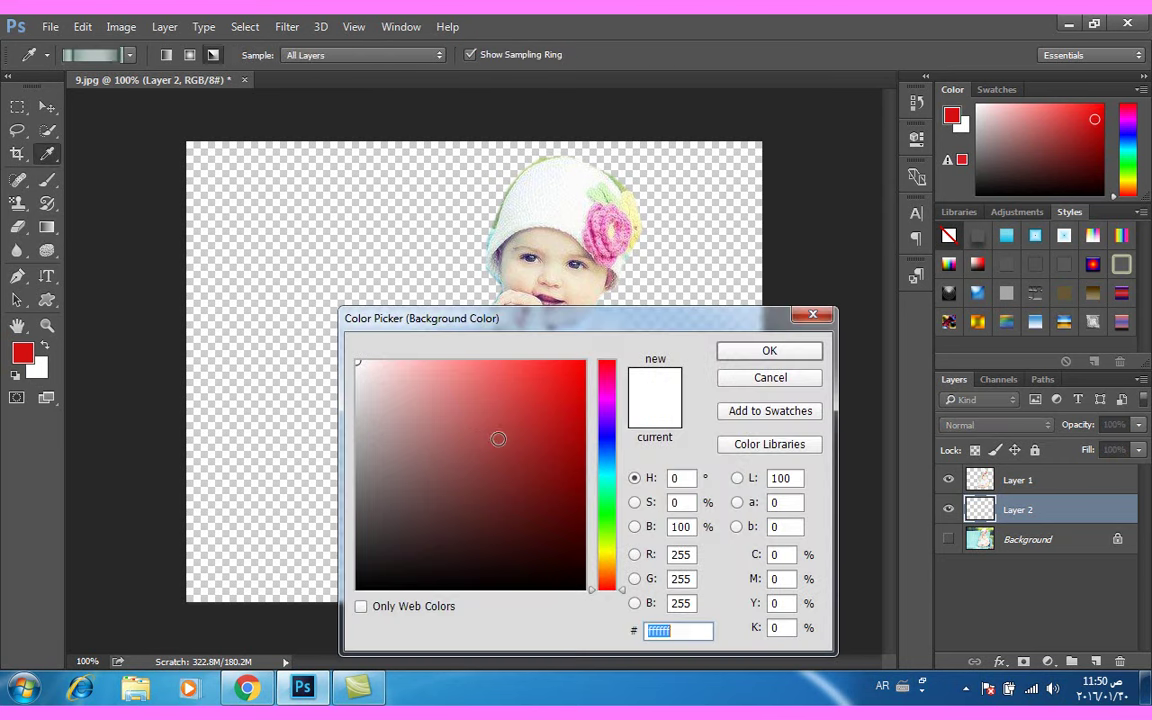
left_click(604, 459)
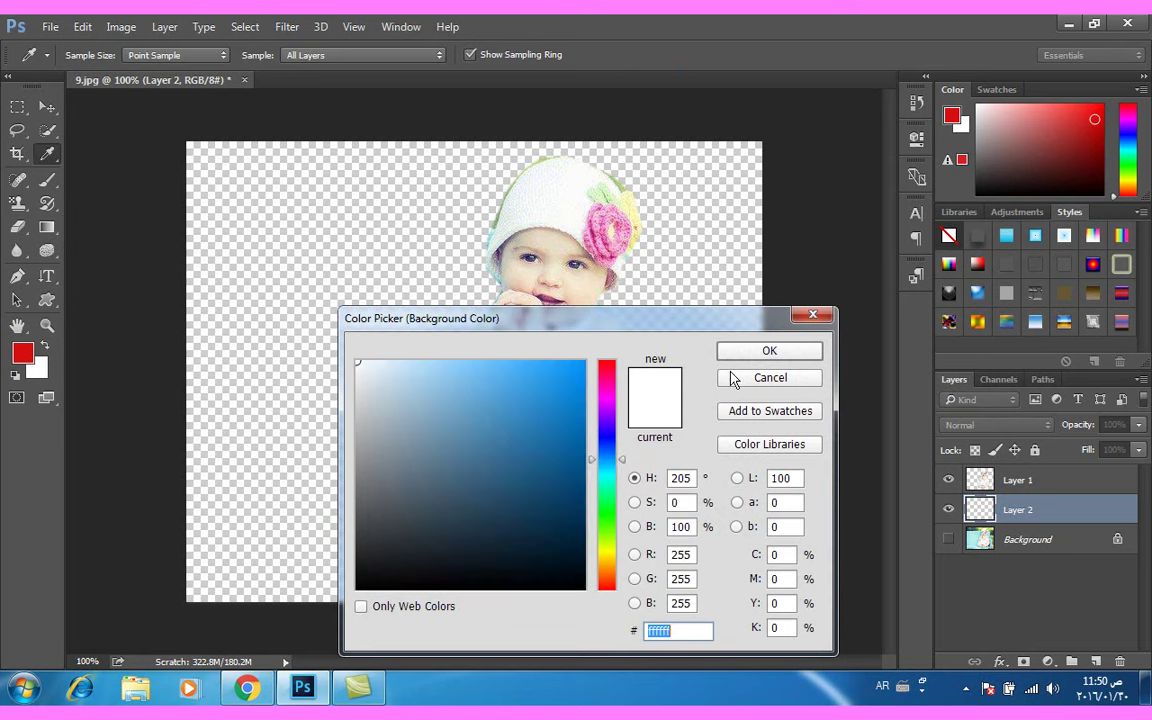
left_click(740, 356)
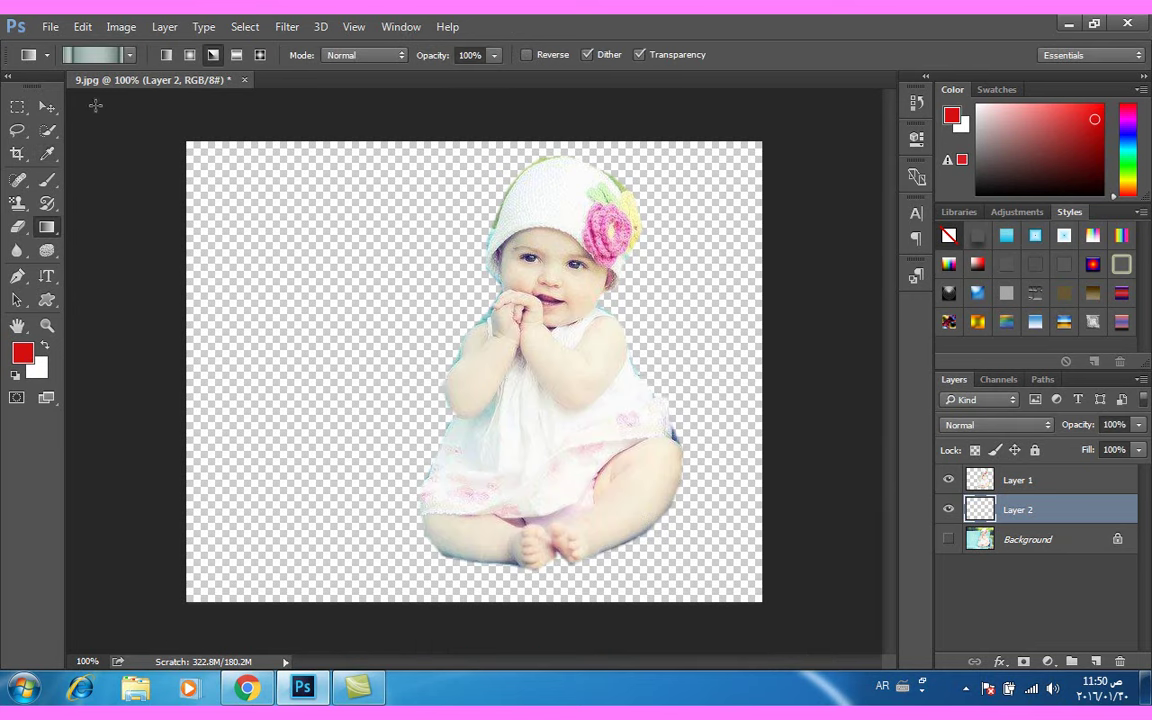
- Fill Layer 2 with the Foreground to Background red-to-pale-pink gradient
left_click(127, 54)
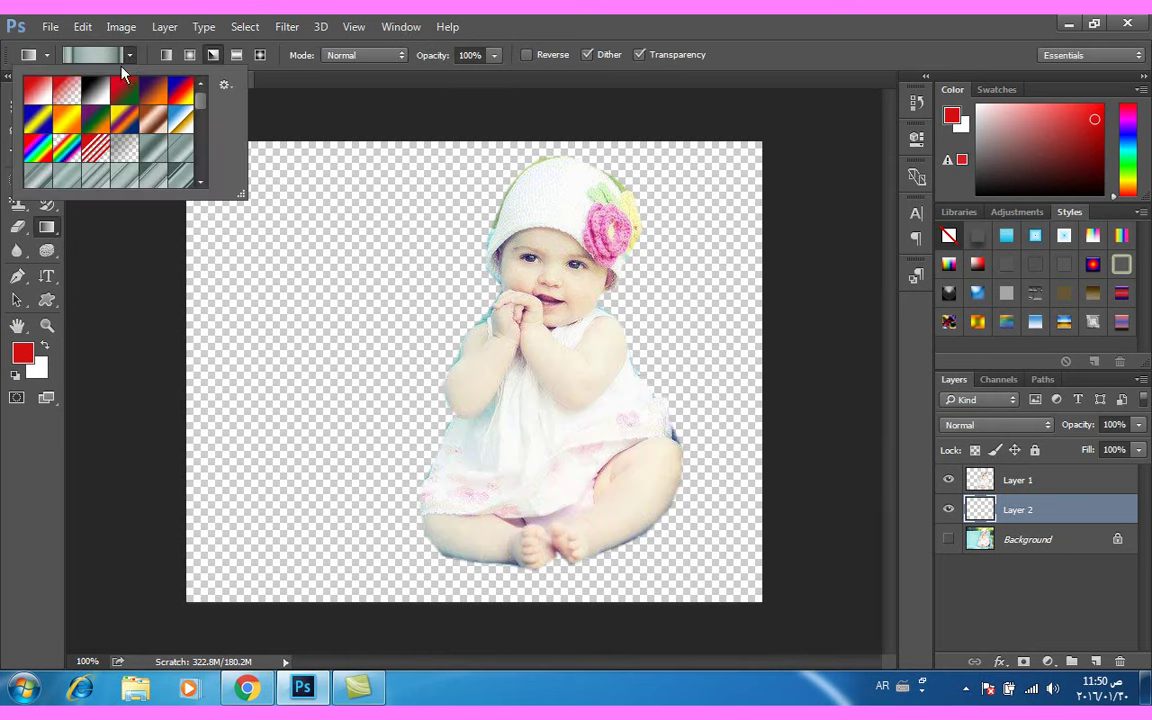
left_click(37, 99)
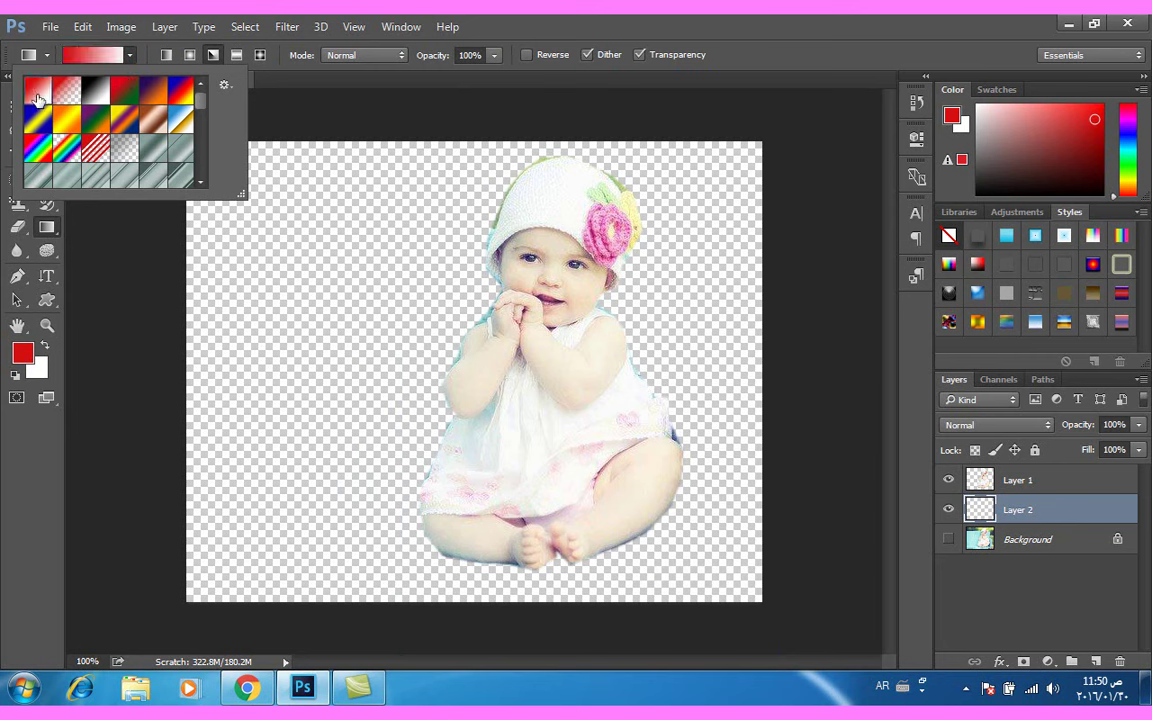
left_click_drag(505, 141, 499, 609)
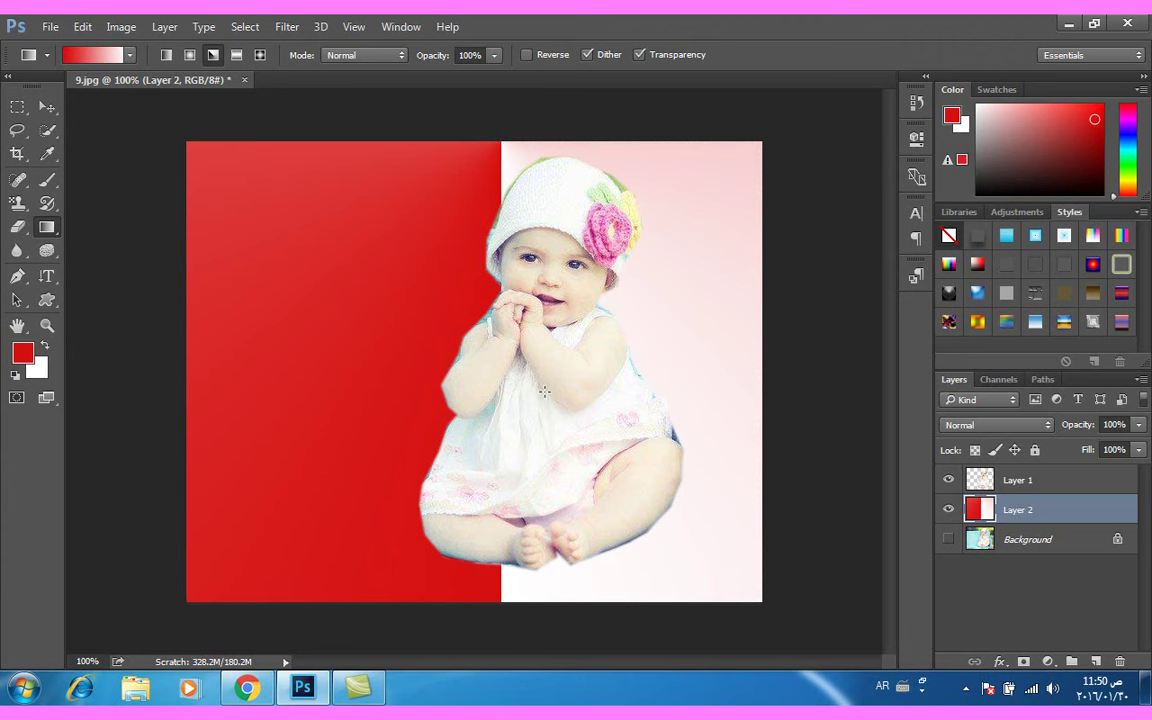
left_click(1041, 484)
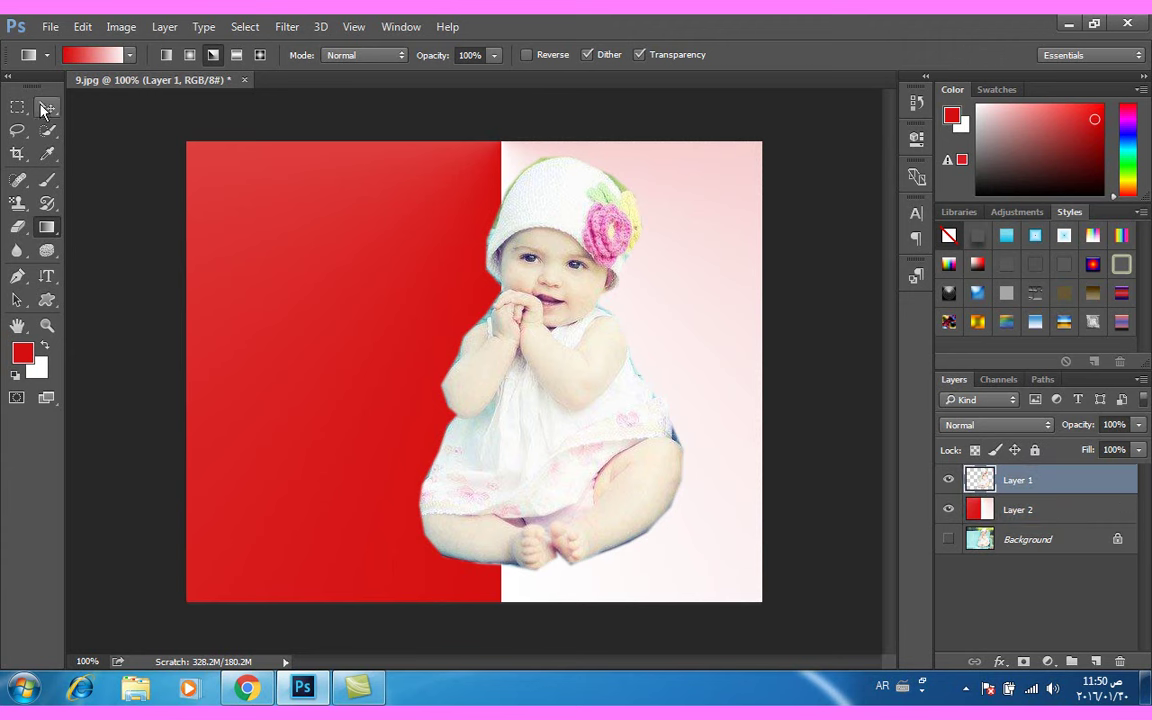
- Move the baby on Layer 1 right and down onto the pale pink half
left_click(45, 110)
left_click_drag(612, 448, 667, 473)
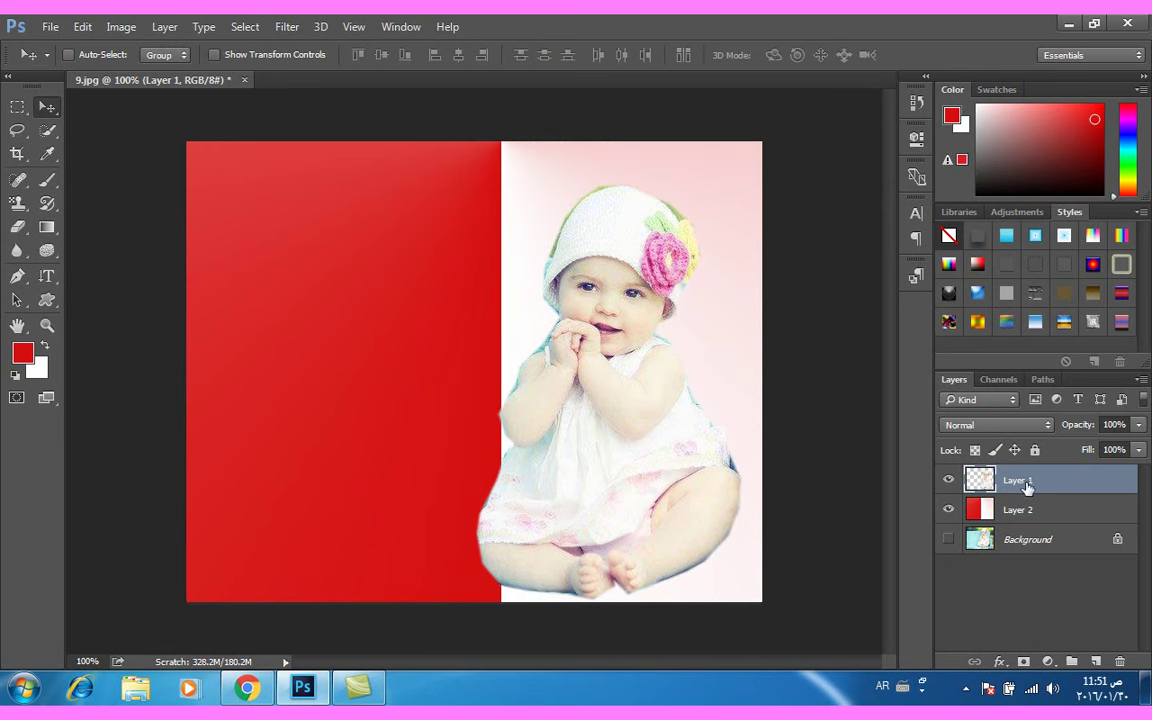
left_click(1012, 512)
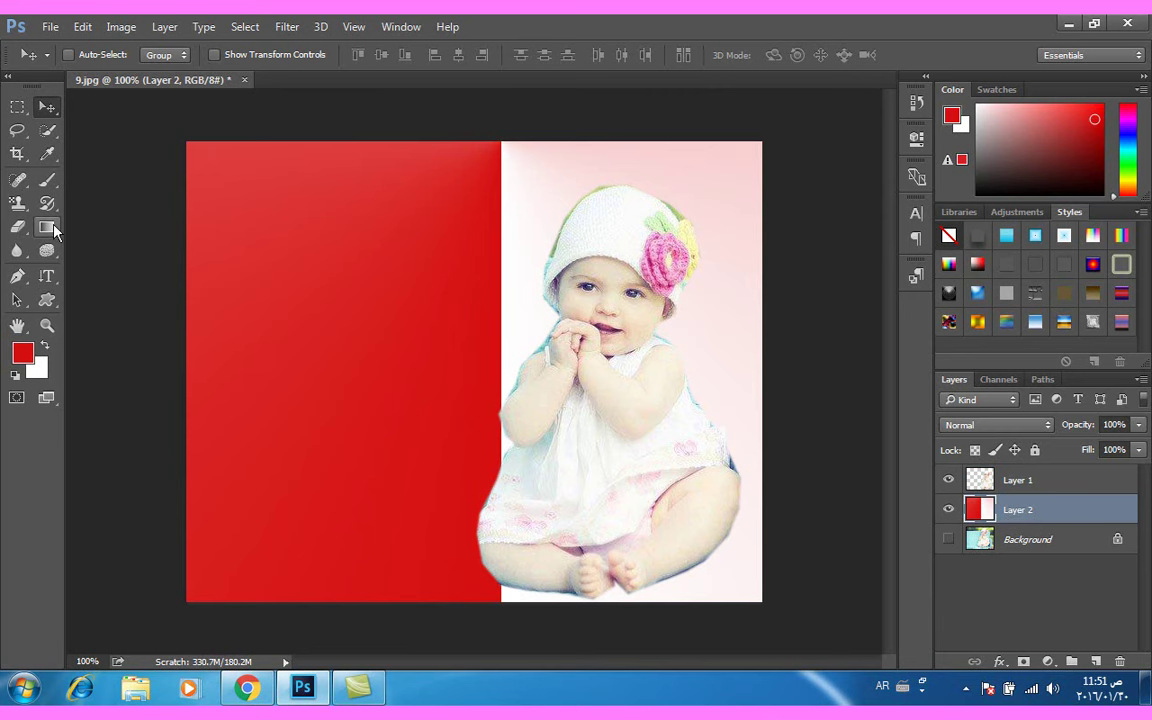
- Set both the background and foreground colours to shades of blue
left_click(32, 370)
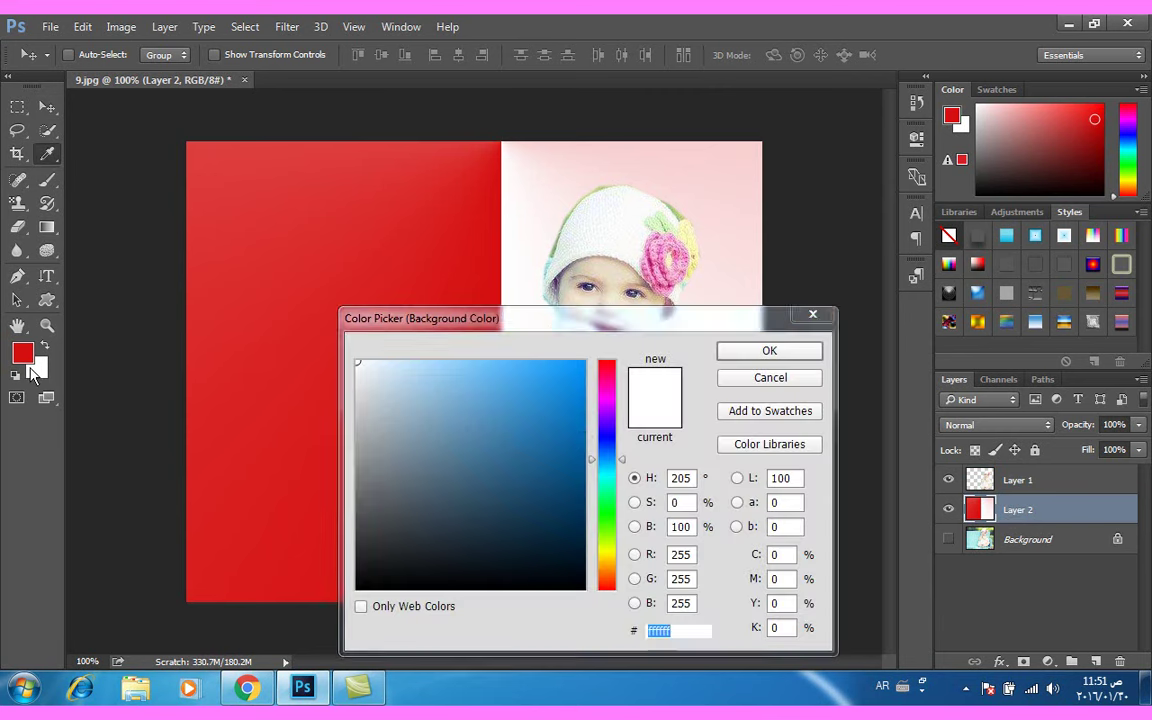
left_click(562, 405)
left_click(769, 351)
key("v")
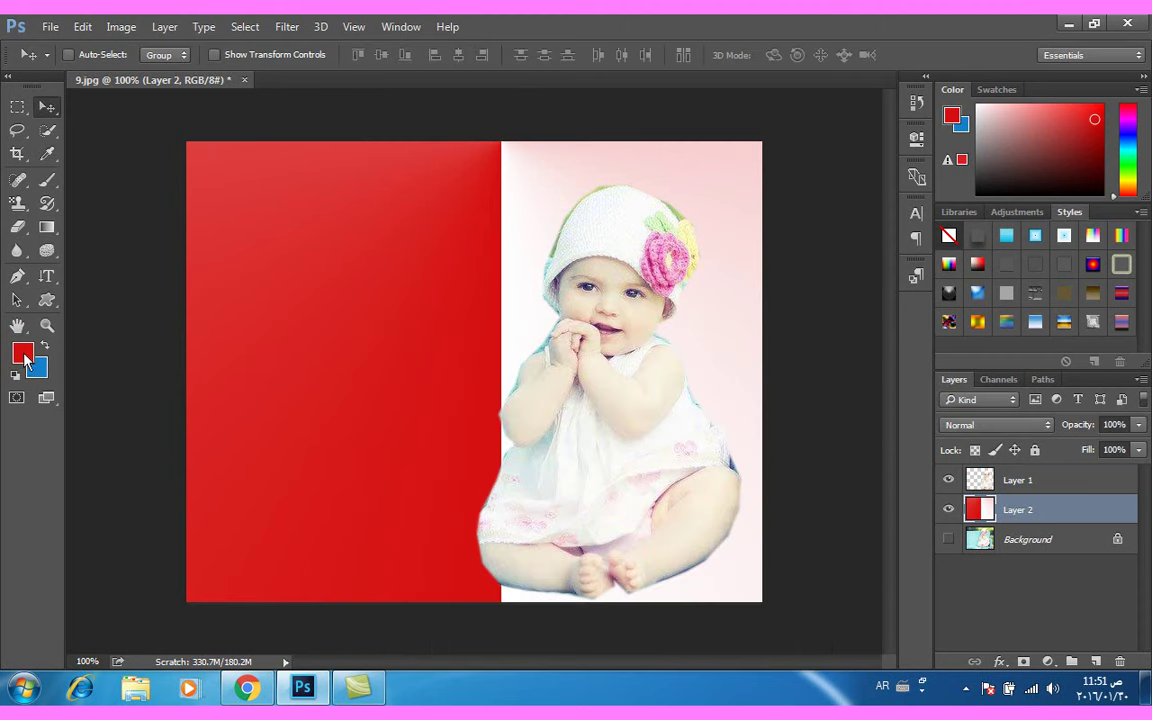
left_click(24, 354)
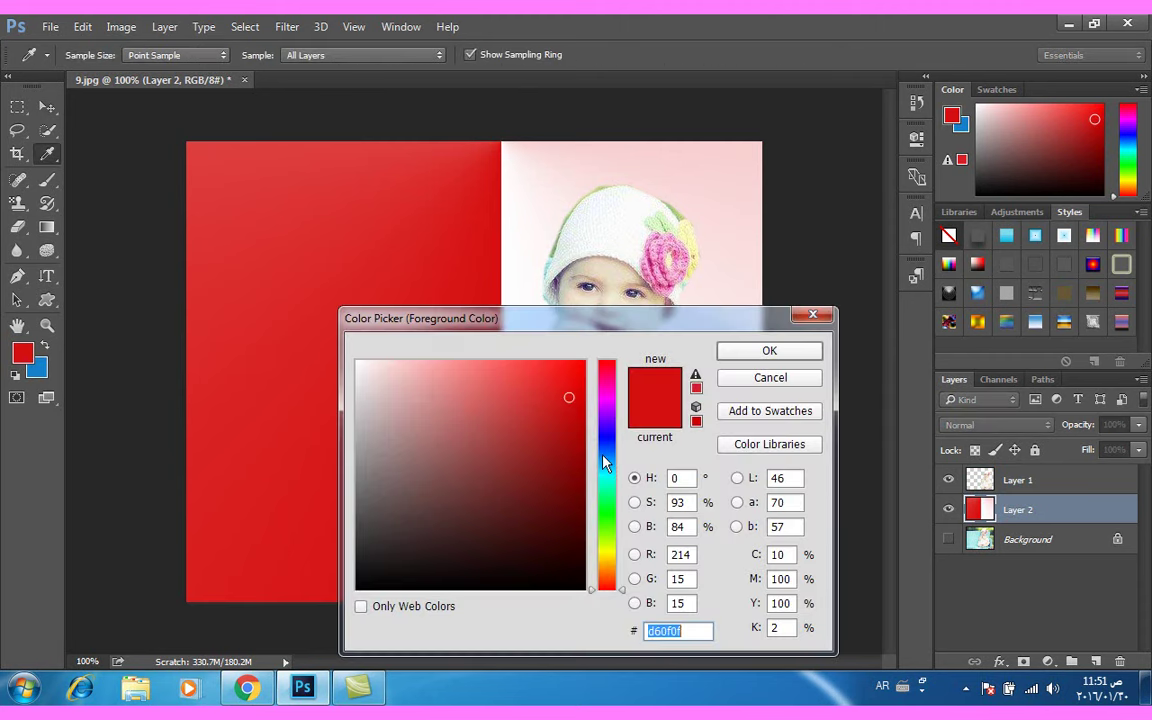
left_click(606, 461)
left_click(534, 424)
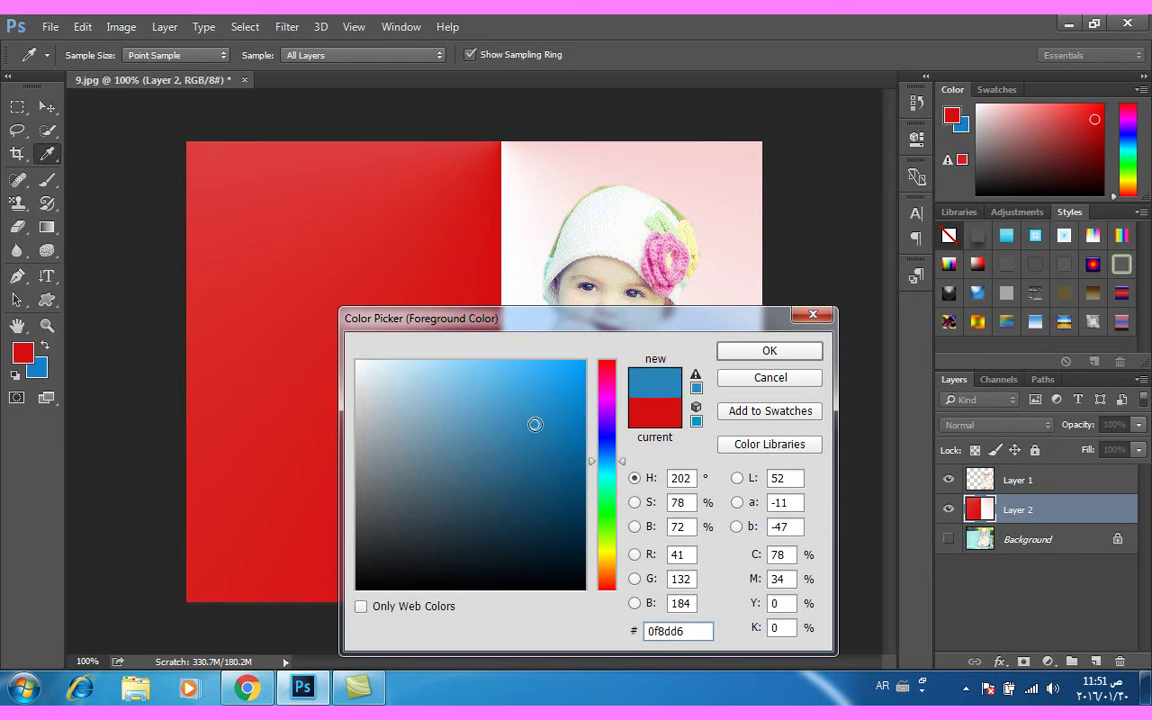
left_click(769, 351)
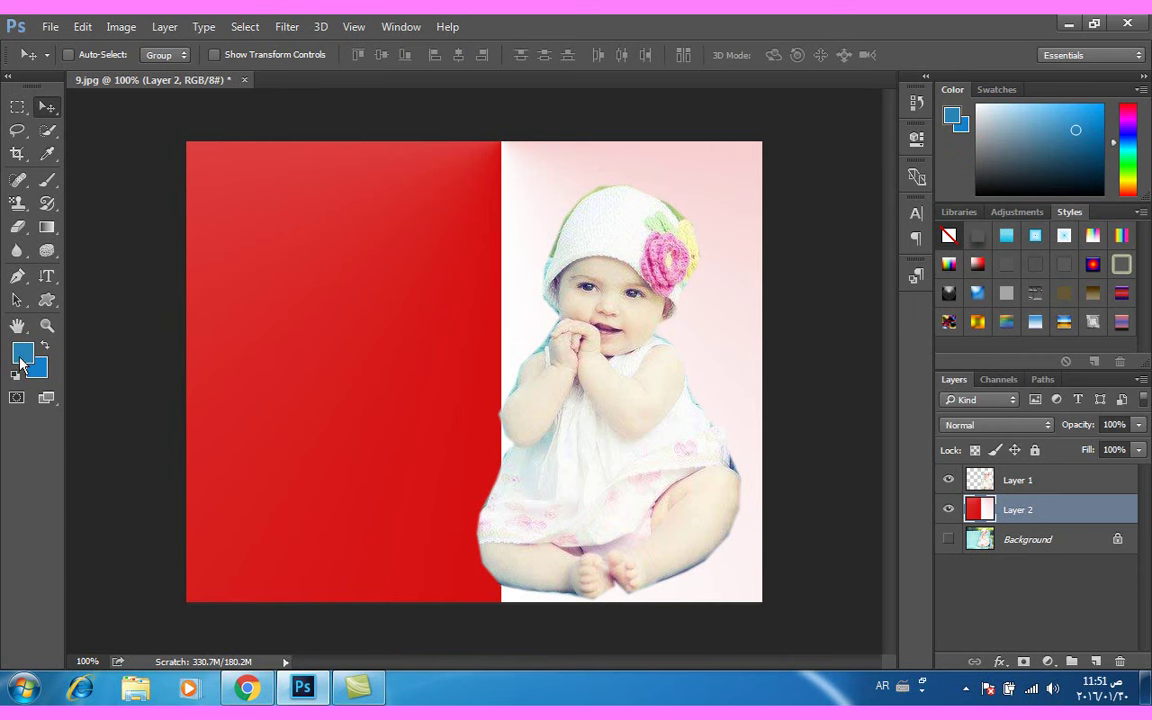
- Drag a blue-to-transparent gradient on Layer 2 covering the left side, leaving a thin red strip
left_click(47, 230)
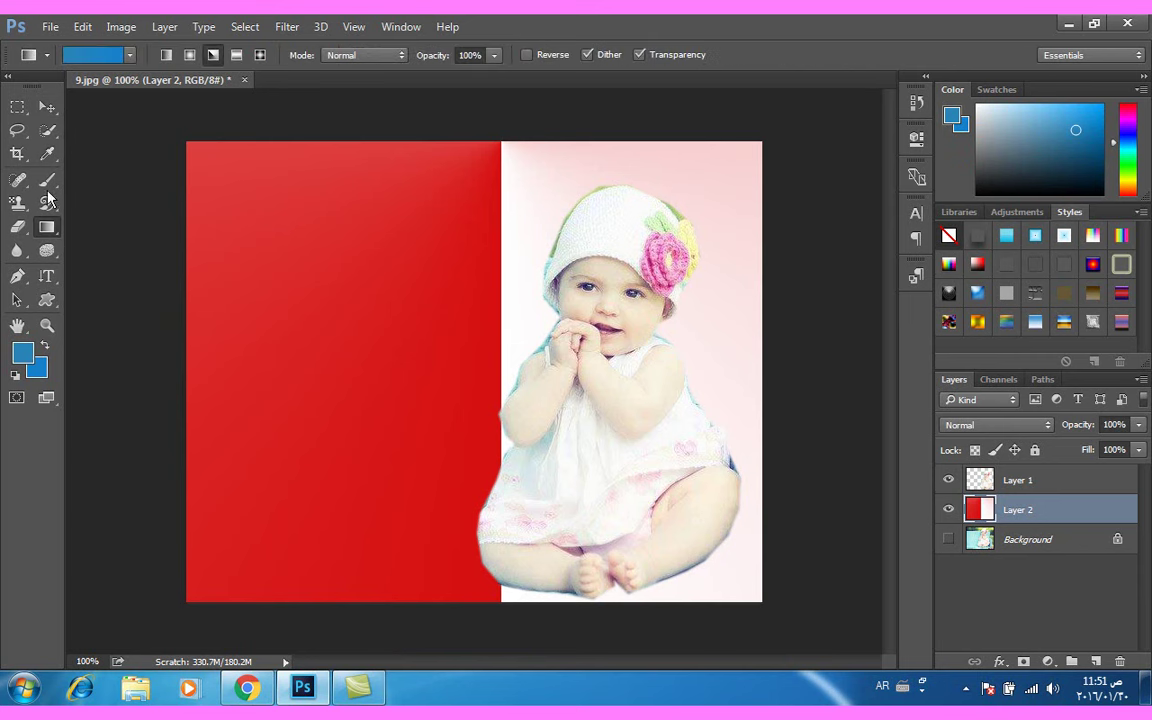
left_click(131, 56)
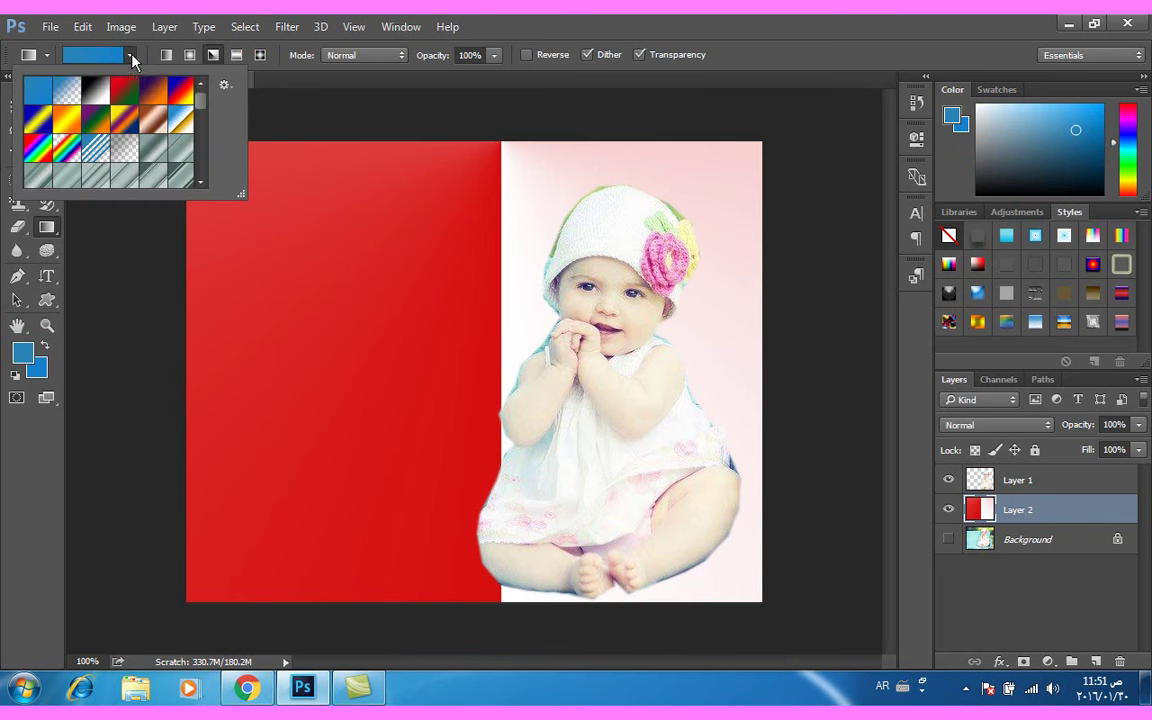
left_click(67, 94)
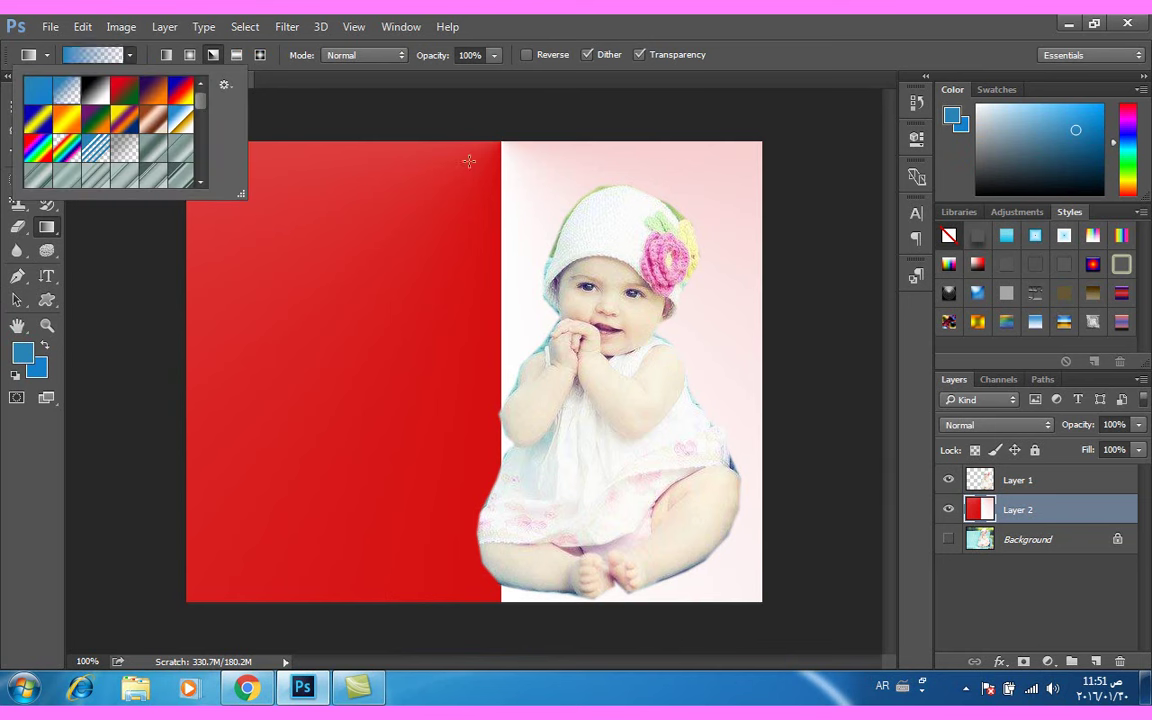
left_click_drag(469, 147, 475, 603)
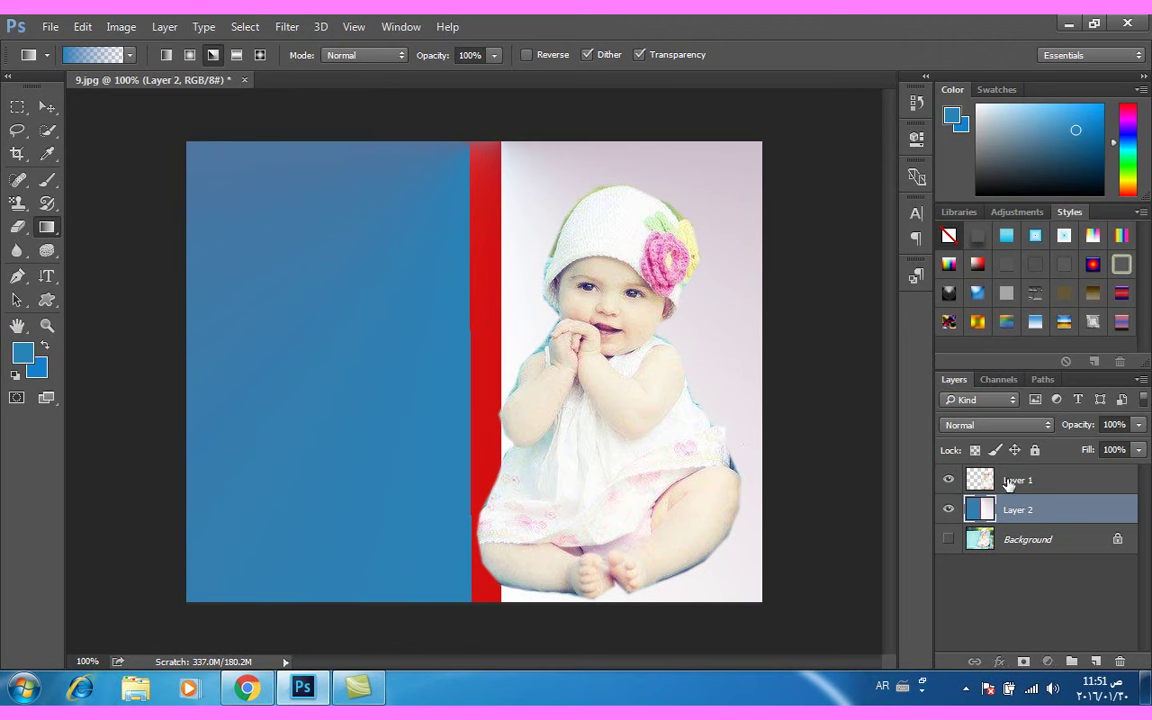
- Duplicate Layer 1 as Layer 1 copy and move the copy onto the blue left side
left_click(1008, 481)
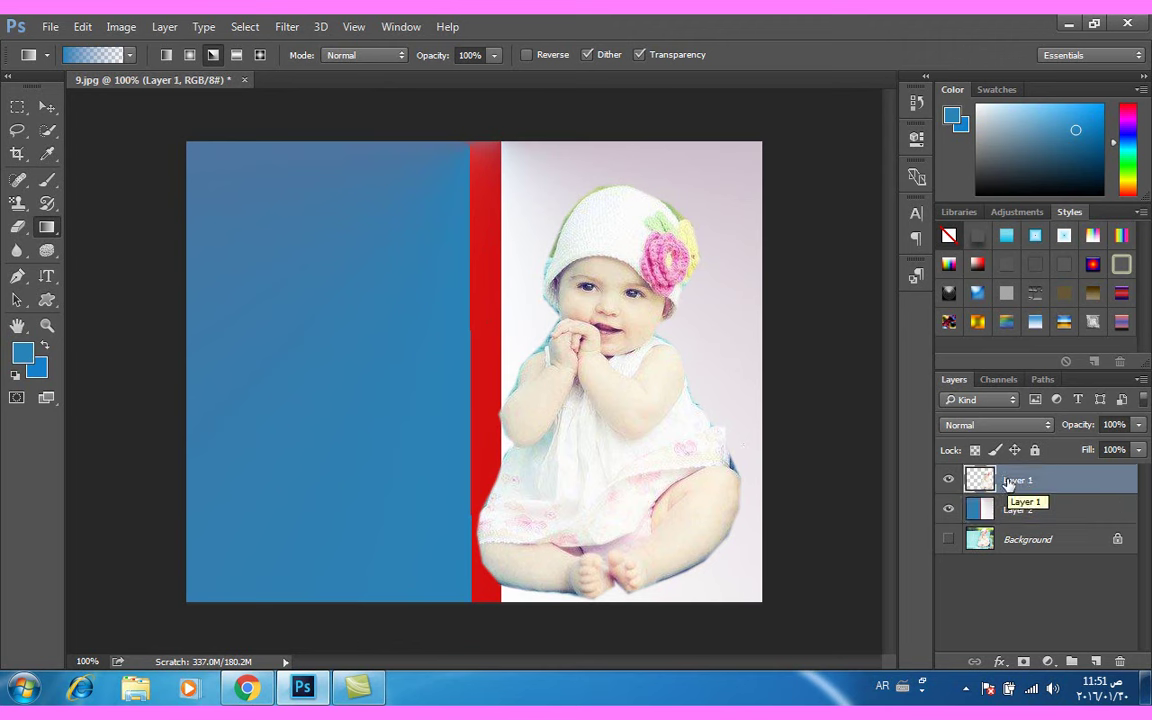
right_click(1008, 484)
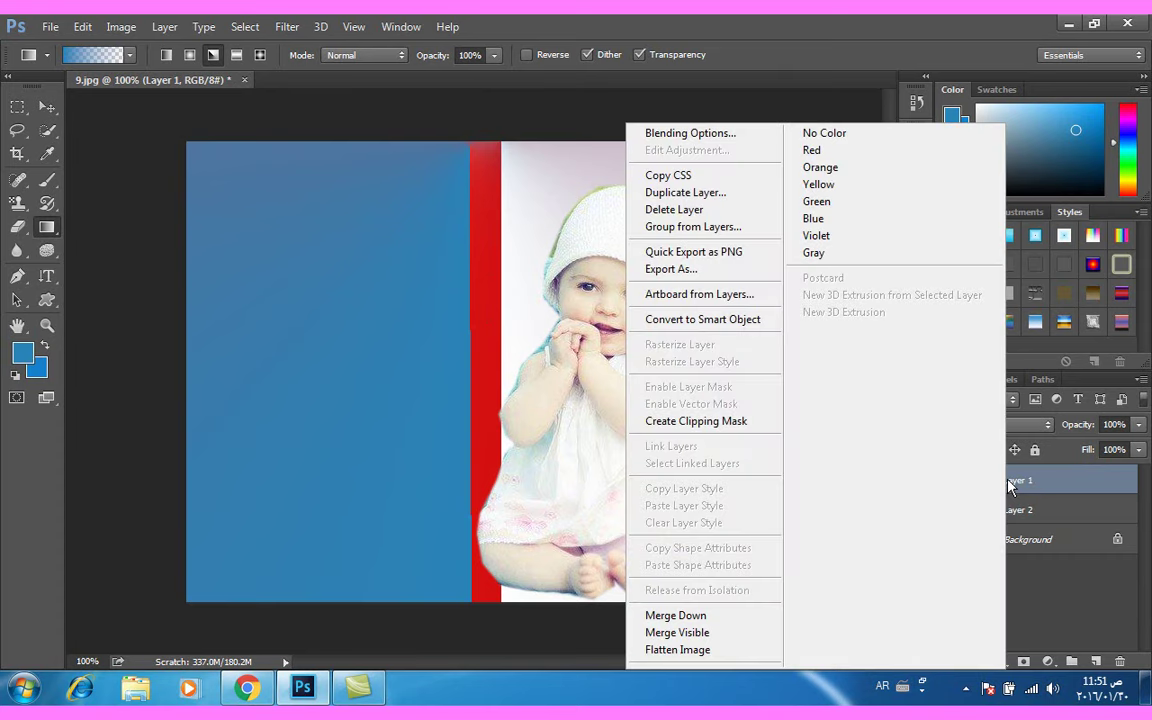
left_click(674, 193)
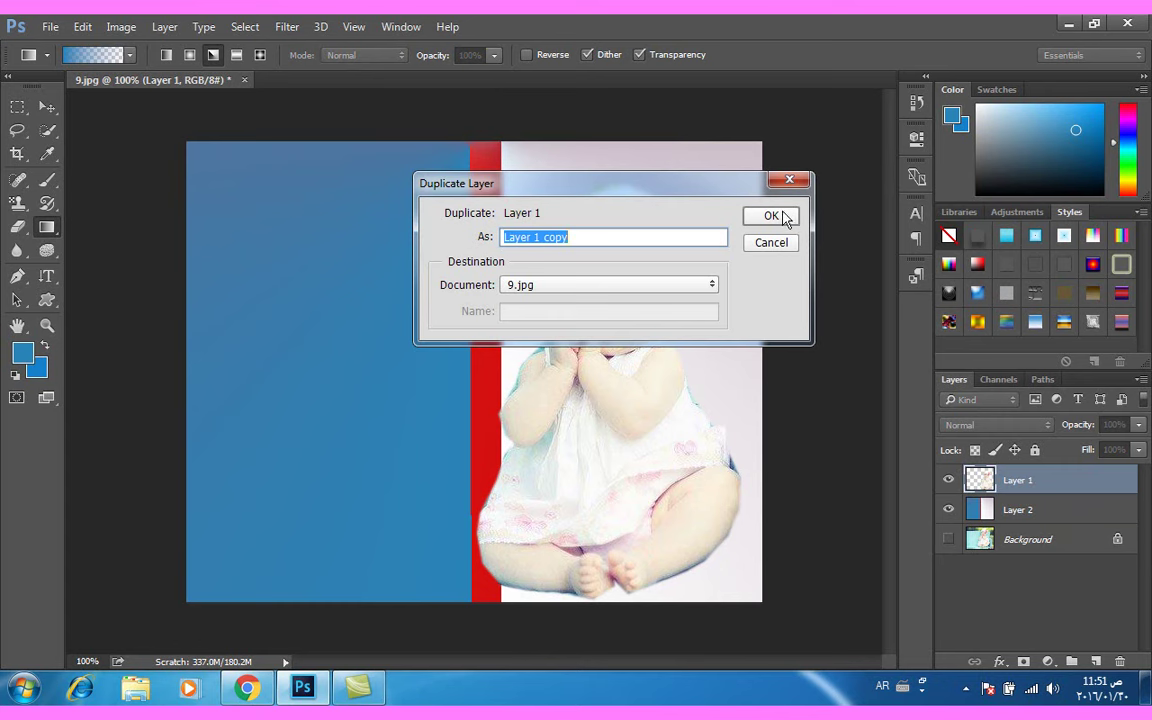
left_click(784, 216)
left_click(47, 106)
left_click_drag(588, 445, 333, 427)
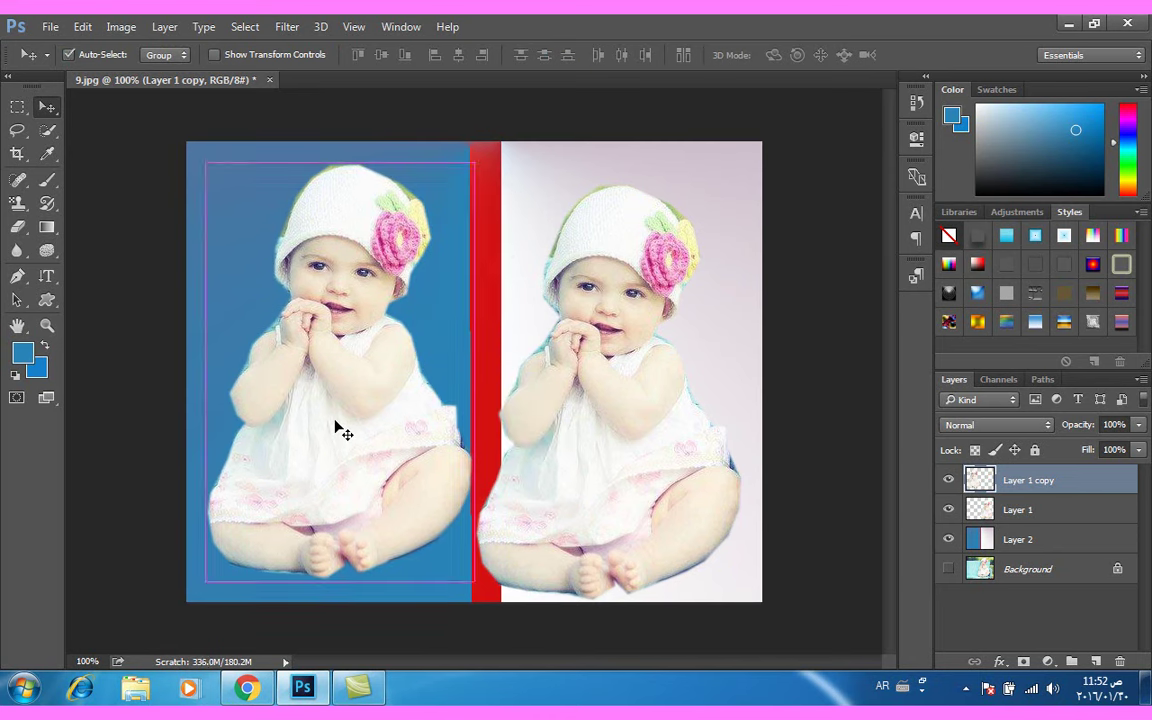
- Free-transform the baby copy to 111.71% width and 104.94% height and apply it
key("ctrl+t")
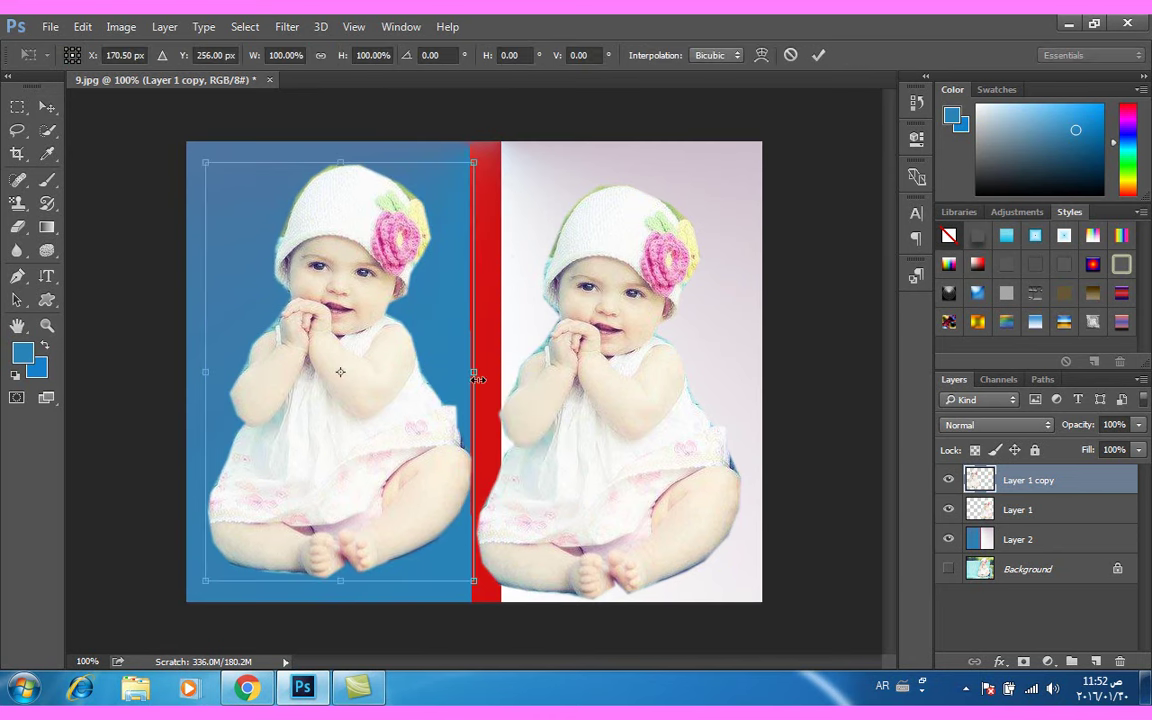
left_click_drag(473, 371, 505, 372)
left_click_drag(356, 162, 356, 142)
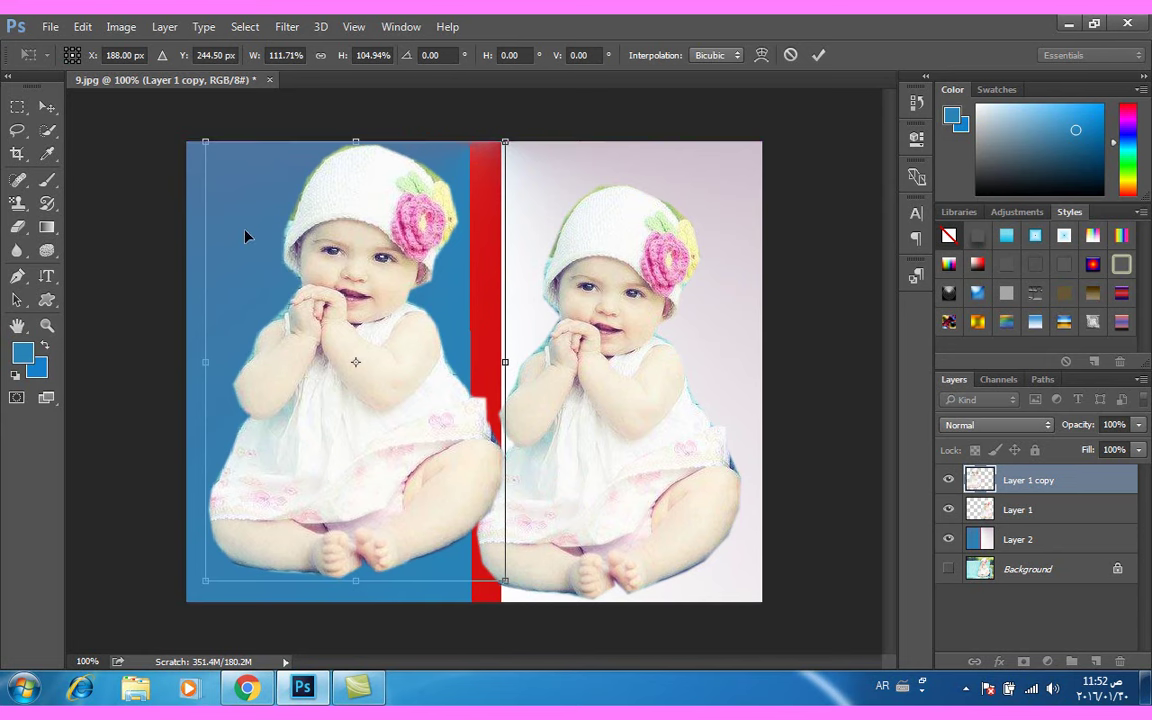
left_click(47, 107)
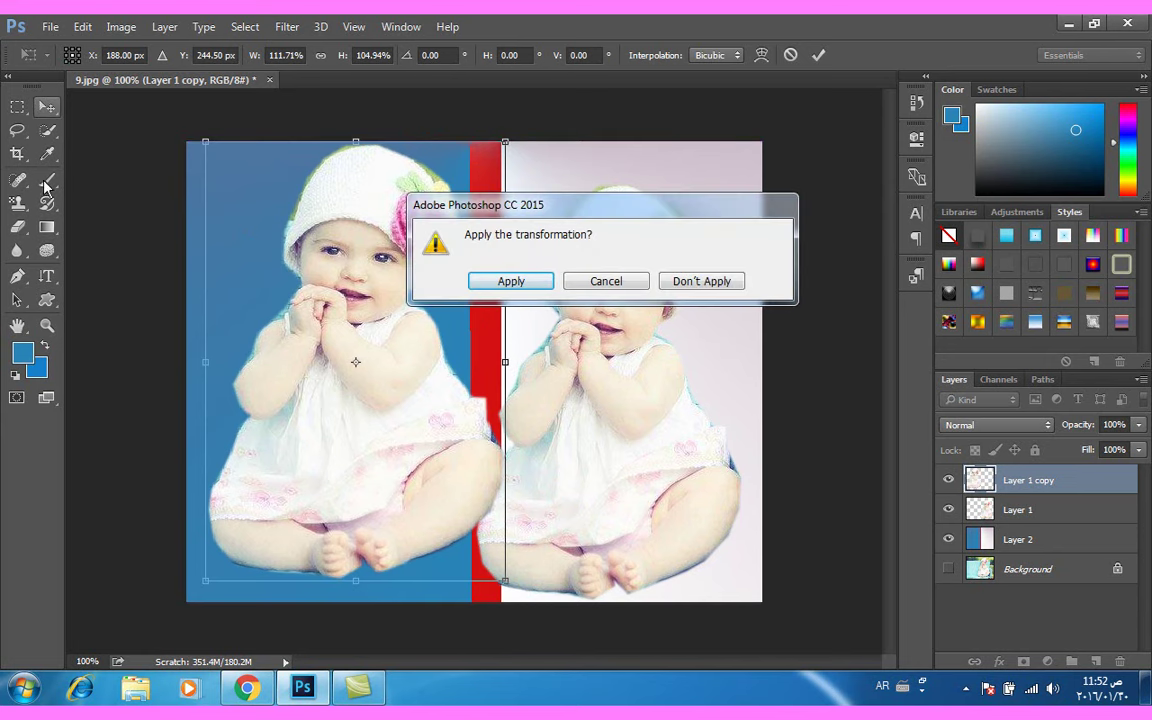
left_click(530, 283)
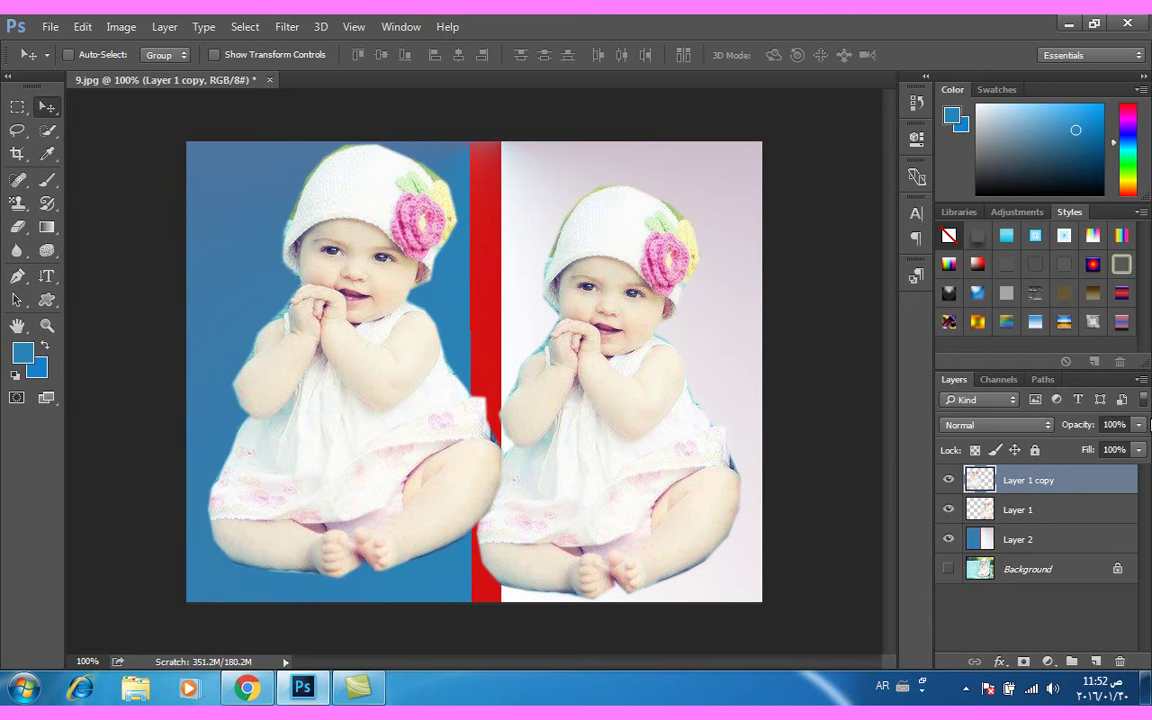
- Lower Layer 1 copy's opacity to about 39% to ghost the left baby
left_click(1135, 428)
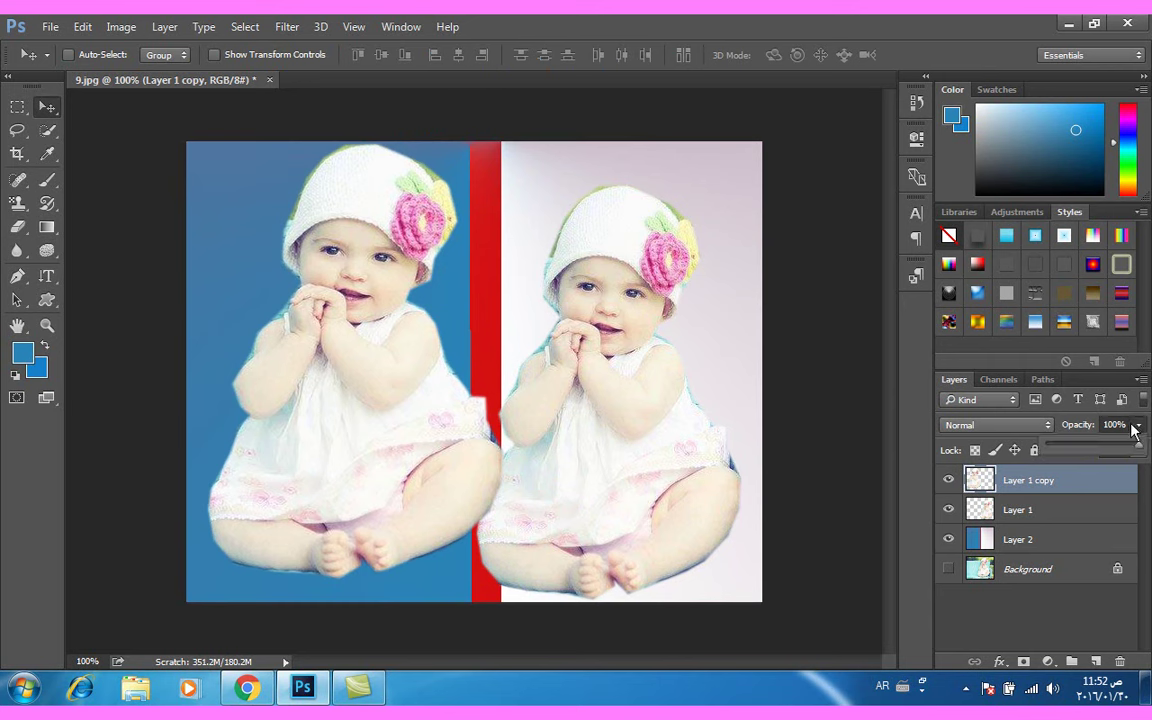
left_click_drag(1138, 450, 1079, 452)
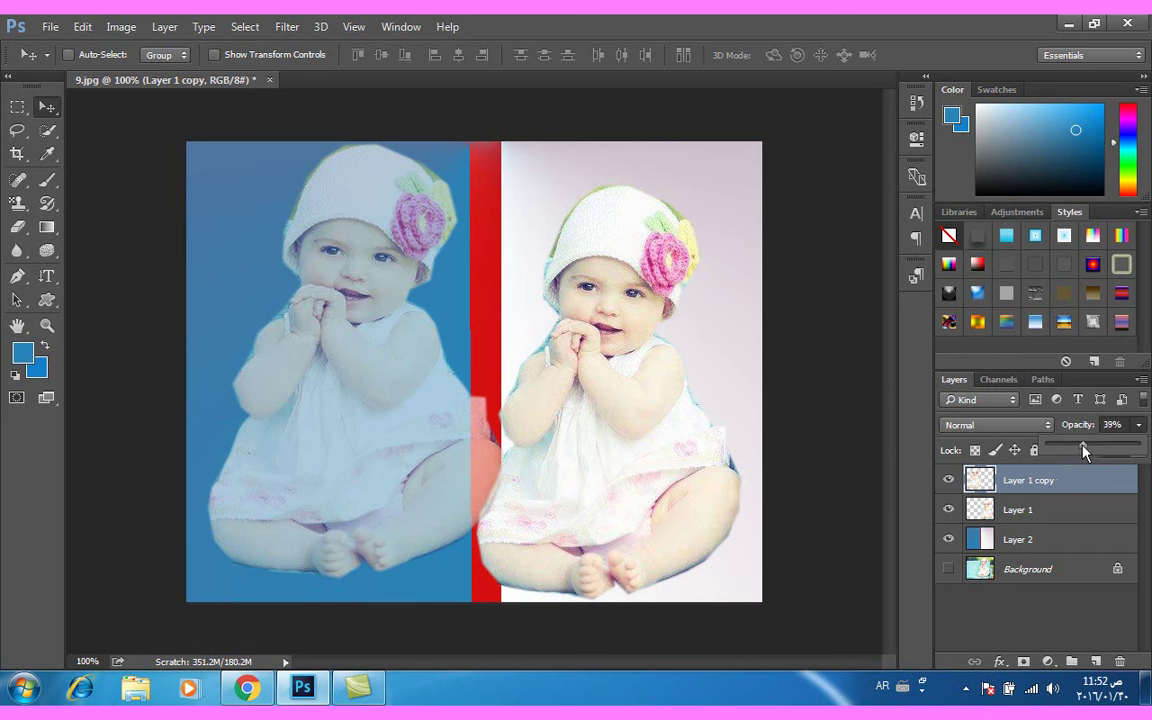